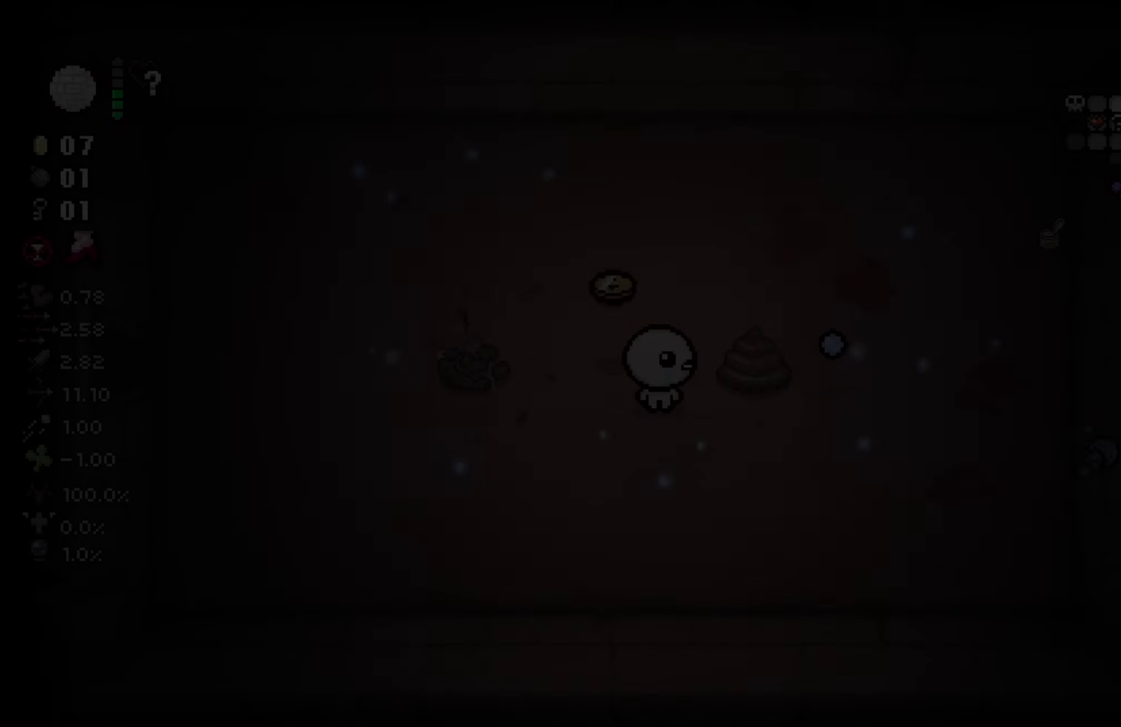
Step: Walk Isaac through the left doors into the boss room, picking up a coin
key("w")
key("a")
key("a")
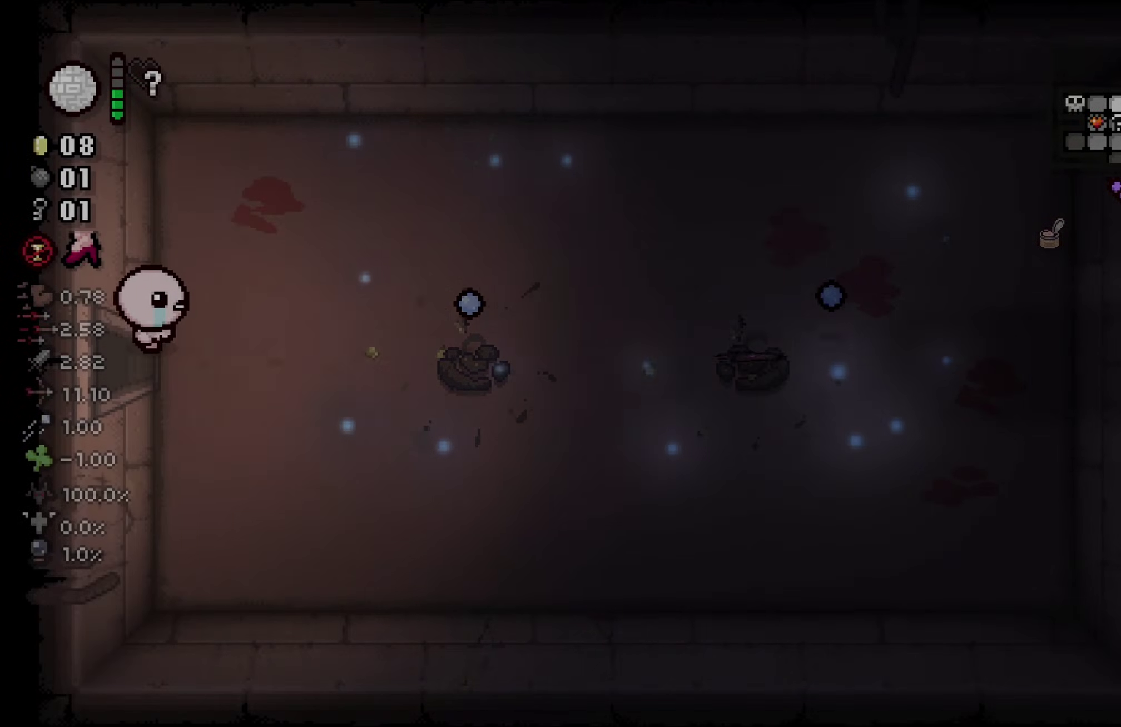
key("a")
key("w")
key("a")
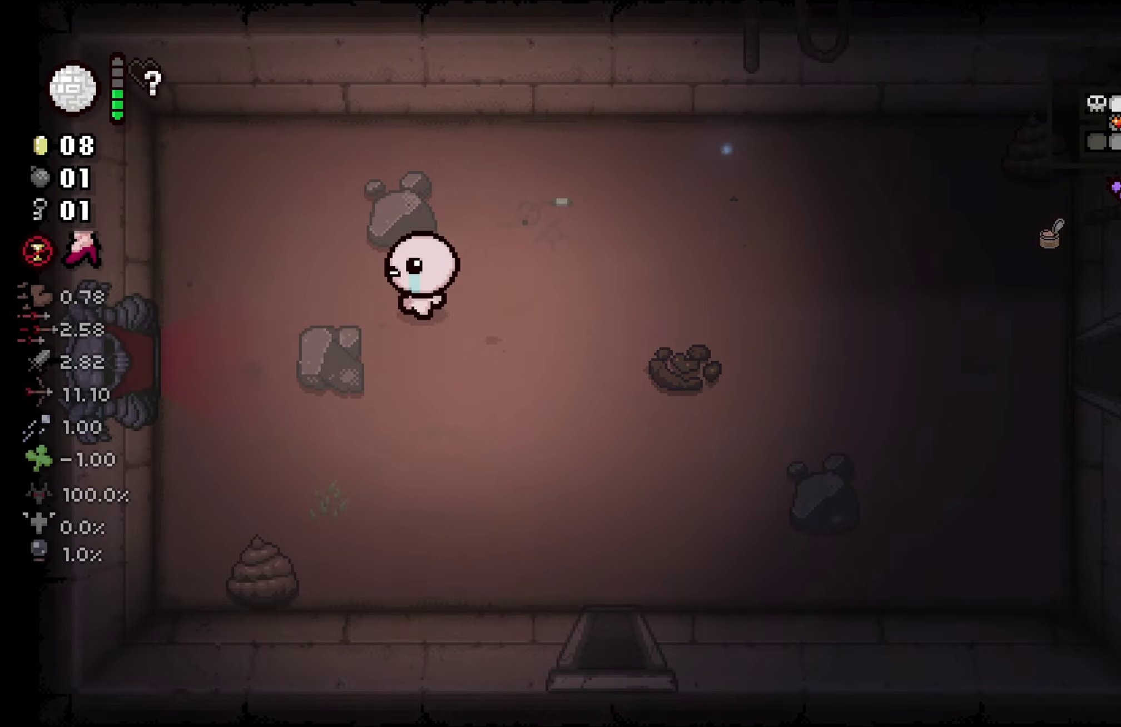
key("a")
key("Left")
Step: Dodge the emerging boss around the room while firing tears at it
key("a")
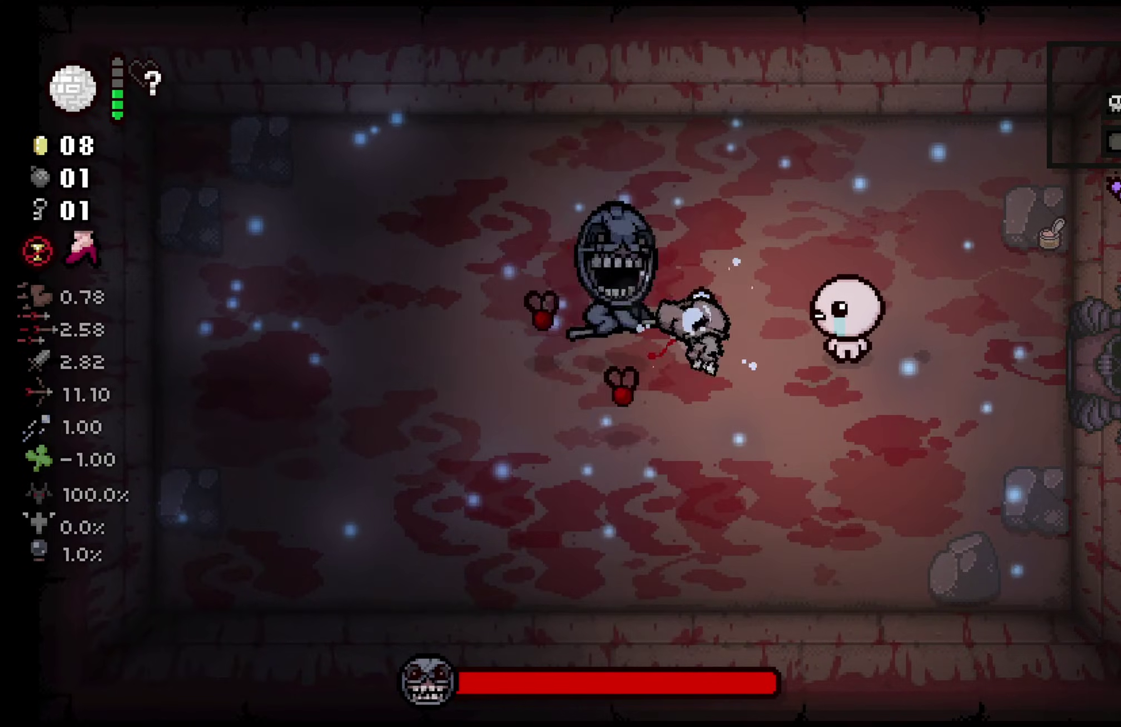
key("w")
key("a")
key("Down")
key("s")
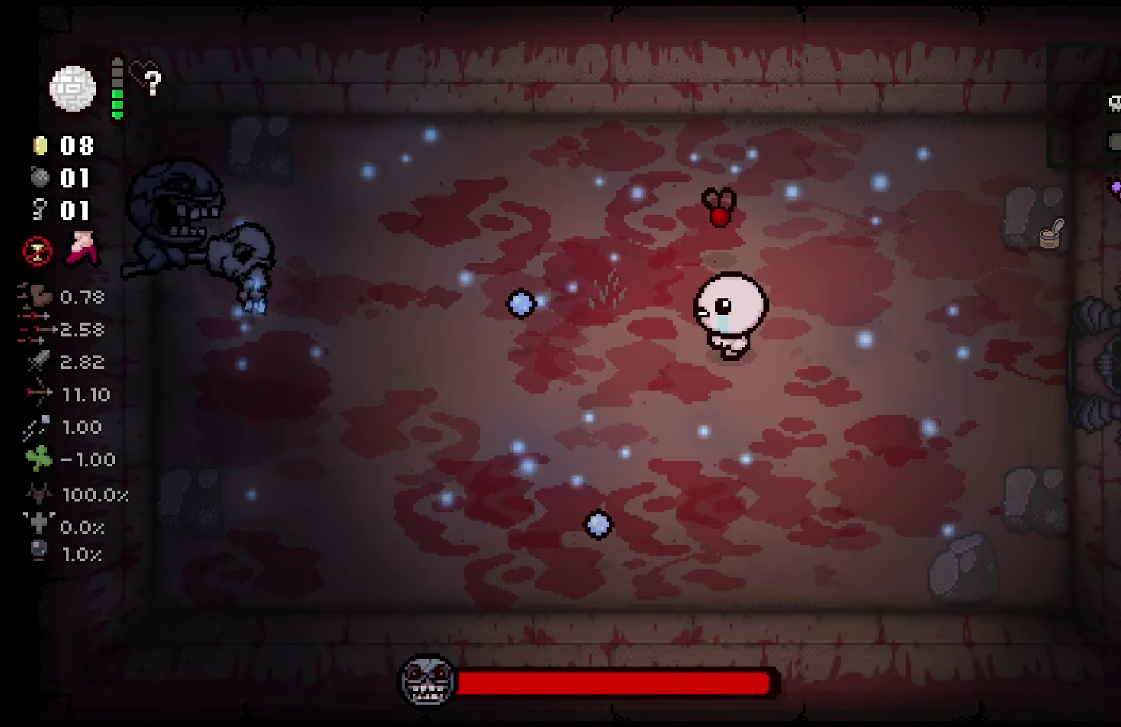
key("d")
key("d")
key("s")
key("a")
key("Up")
key("w")
key("a")
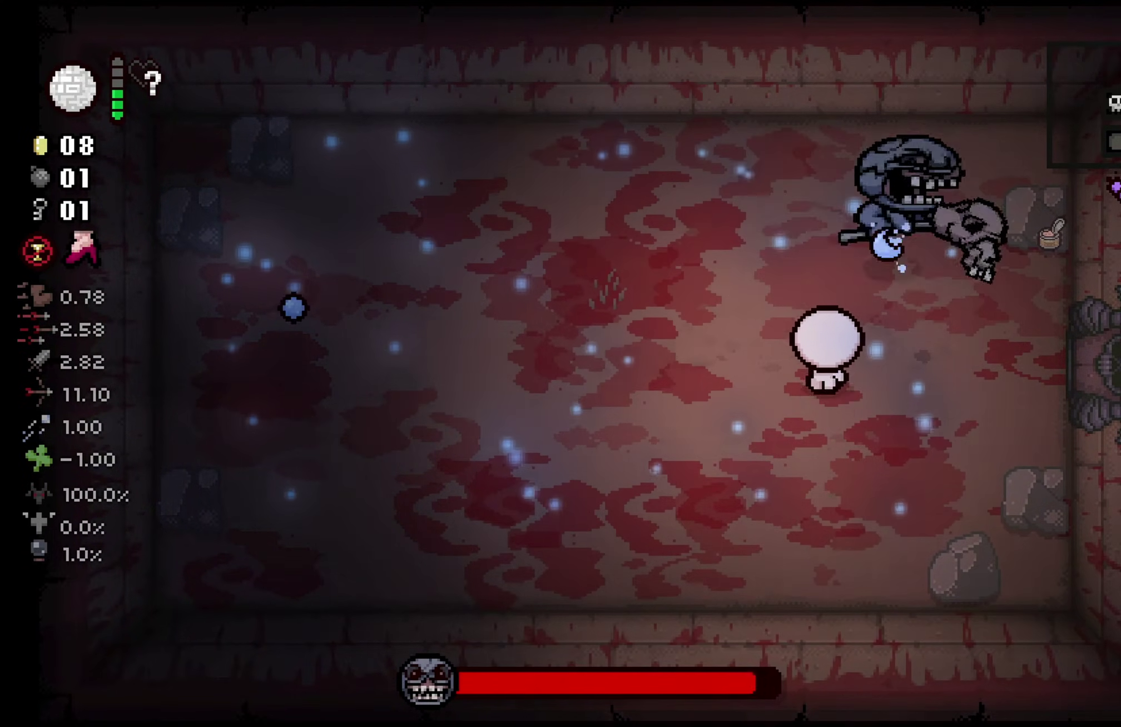
key("a")
key("Left")
key("a")
key("d")
key("s")
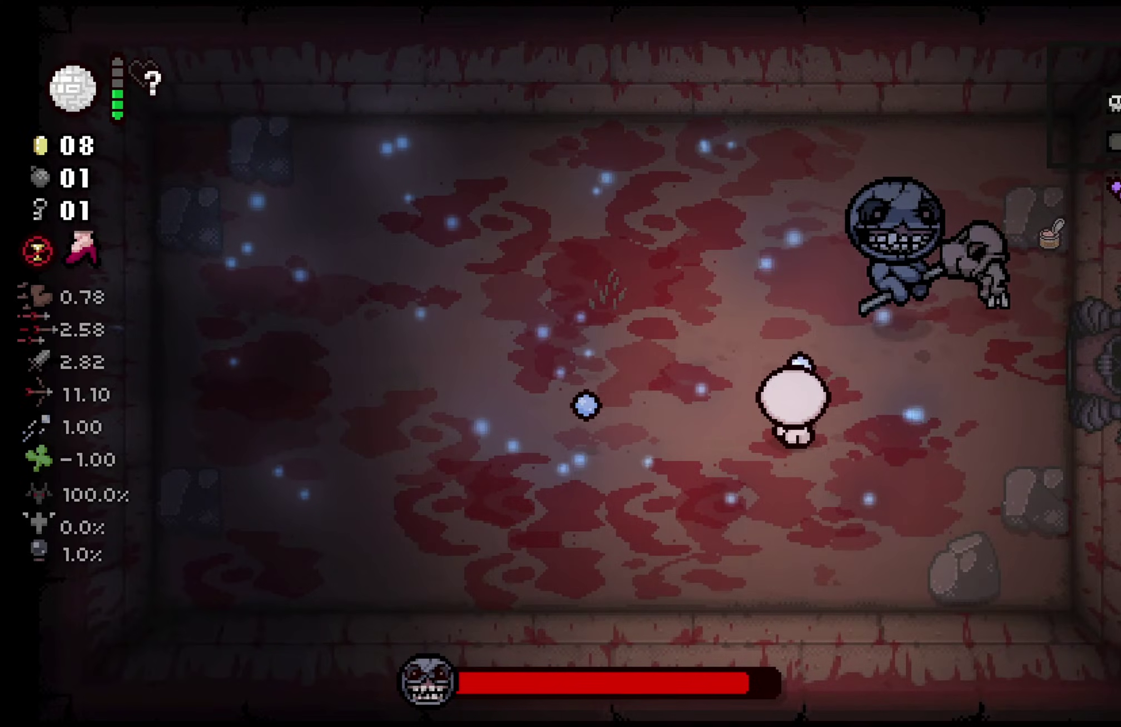
key("d")
Step: Drop a bomb beside the boss, retreat from the blast, then resume shooting
key("d")
key("Up")
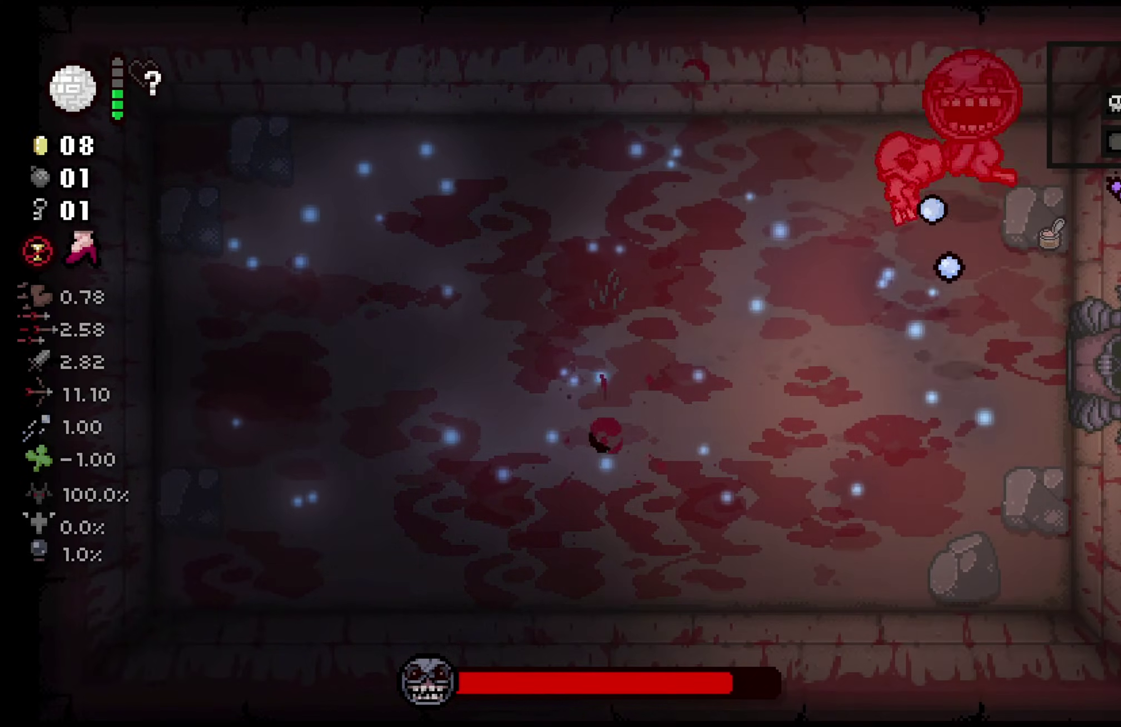
key("e")
key("s")
key("a")
key("w")
key("d")
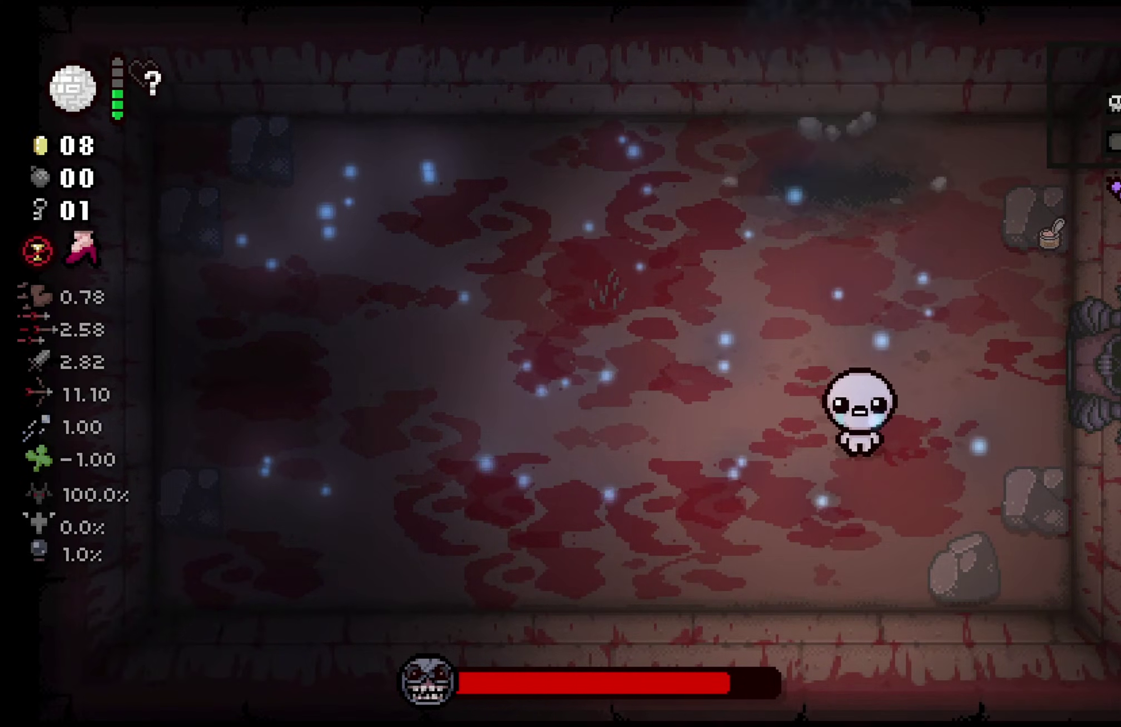
key("w")
key("Up")
key("s")
key("a")
key("d")
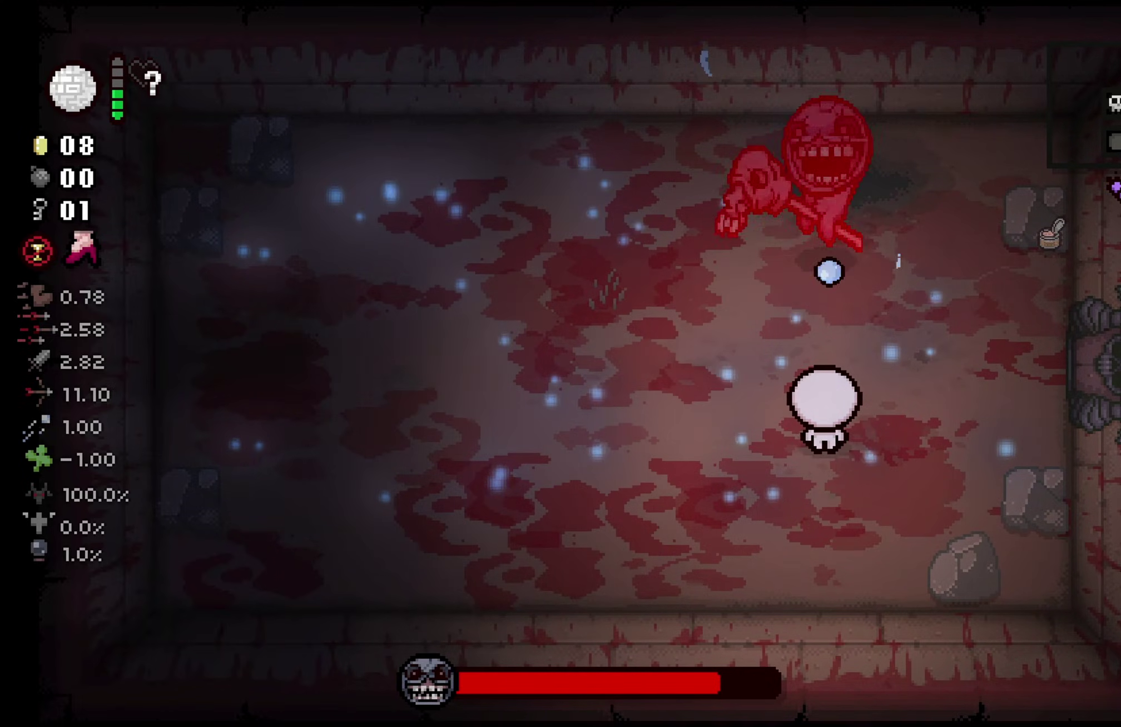
Step: Keep firing tears upward at the boss from below while stepping aside to dodge
key("s")
key("w")
key("Up")
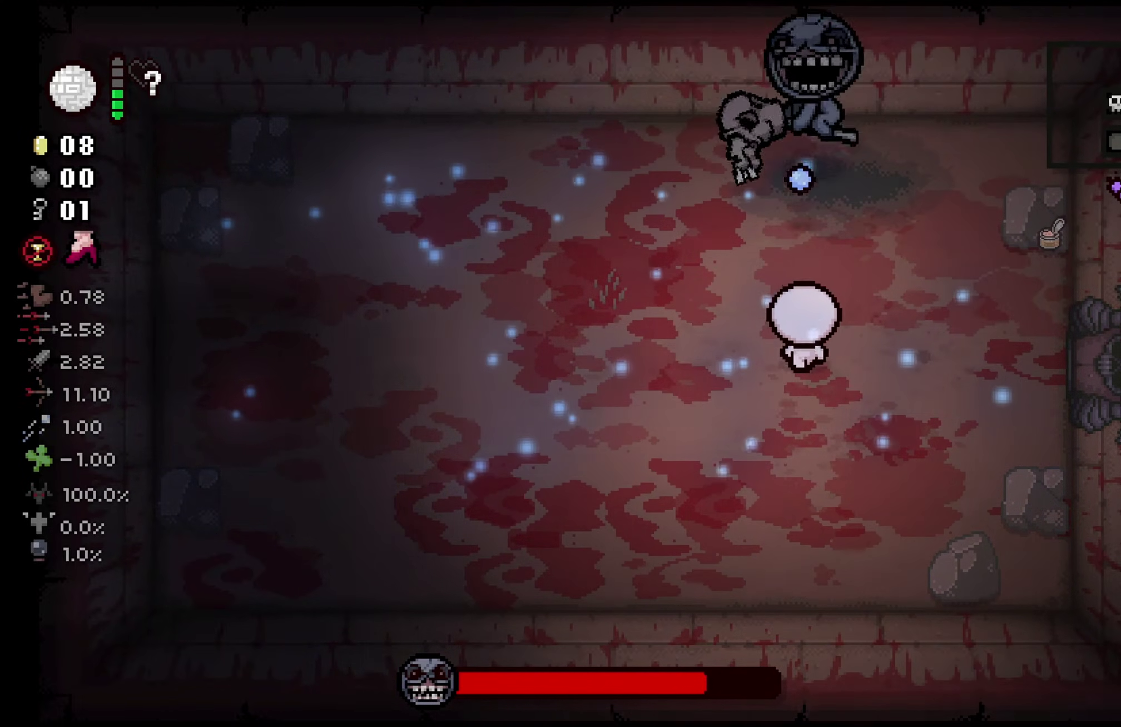
key("Up")
key("a")
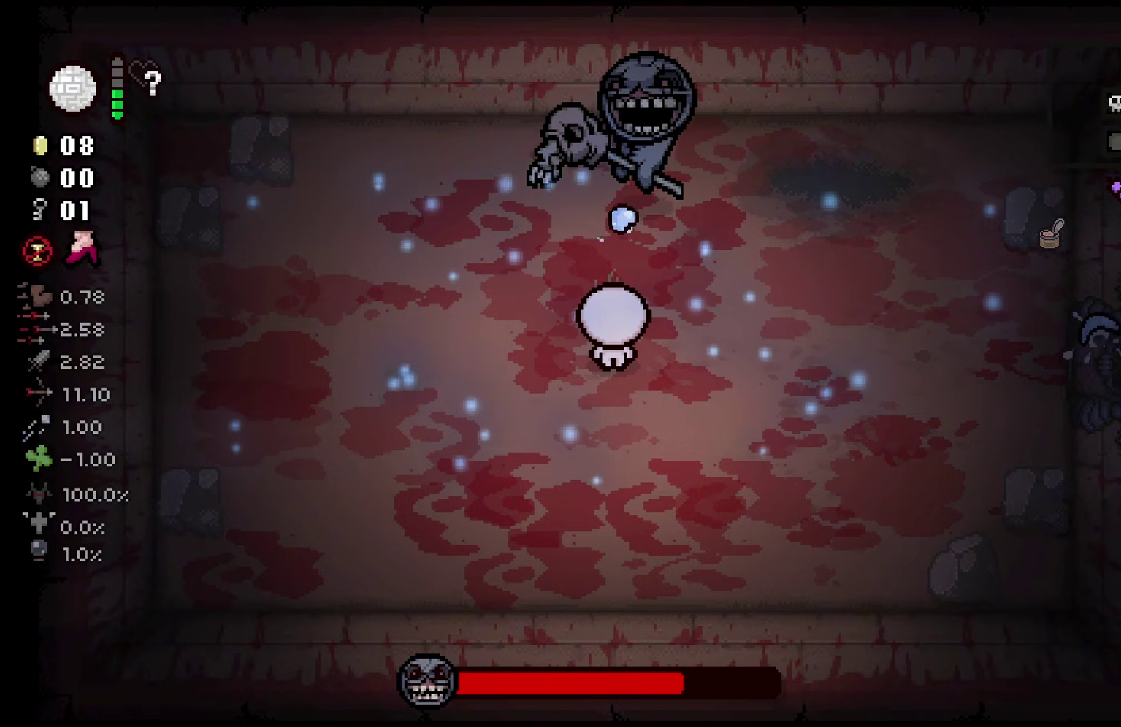
key("Up")
key("s")
key("a")
key("w")
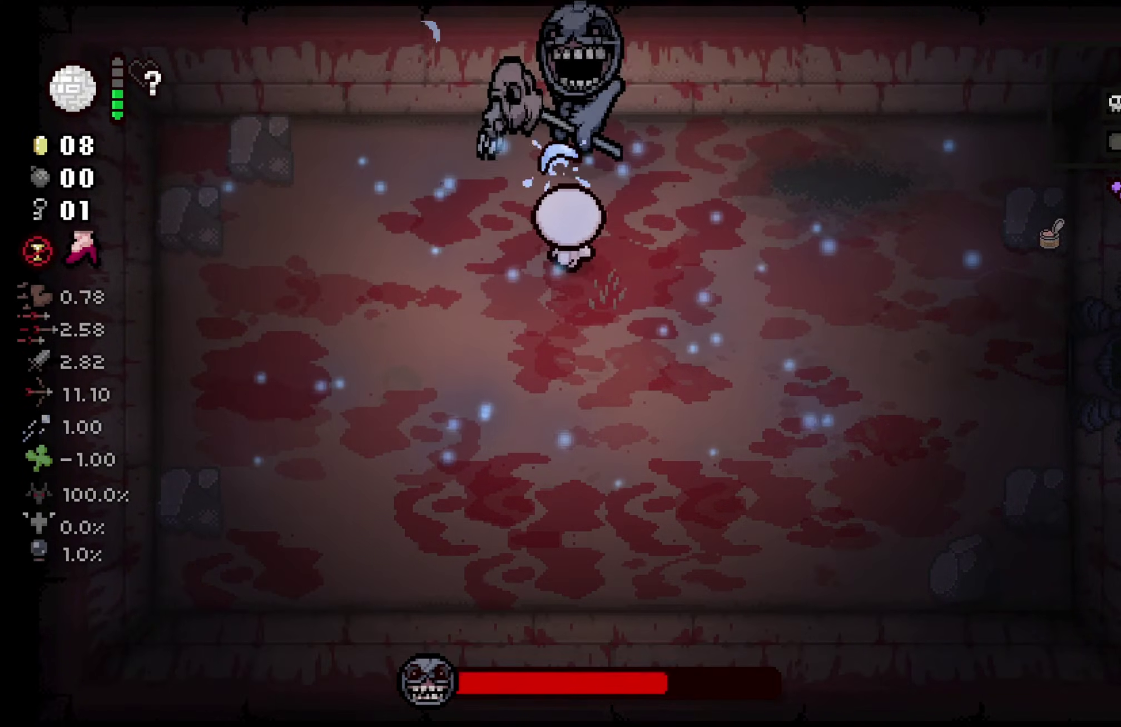
key("Up")
key("s")
key("w")
key("s")
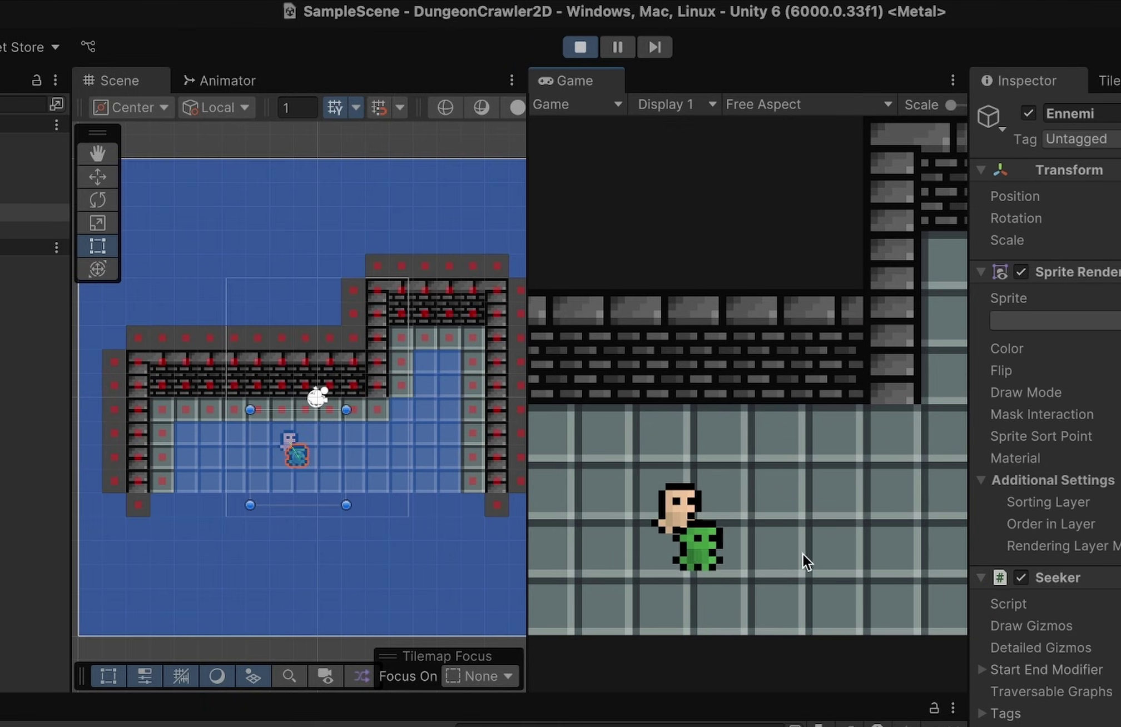
Step: Zoom the view and steer the player around the brick room so the green enemy follows
scroll(361, 491, "up", 5)
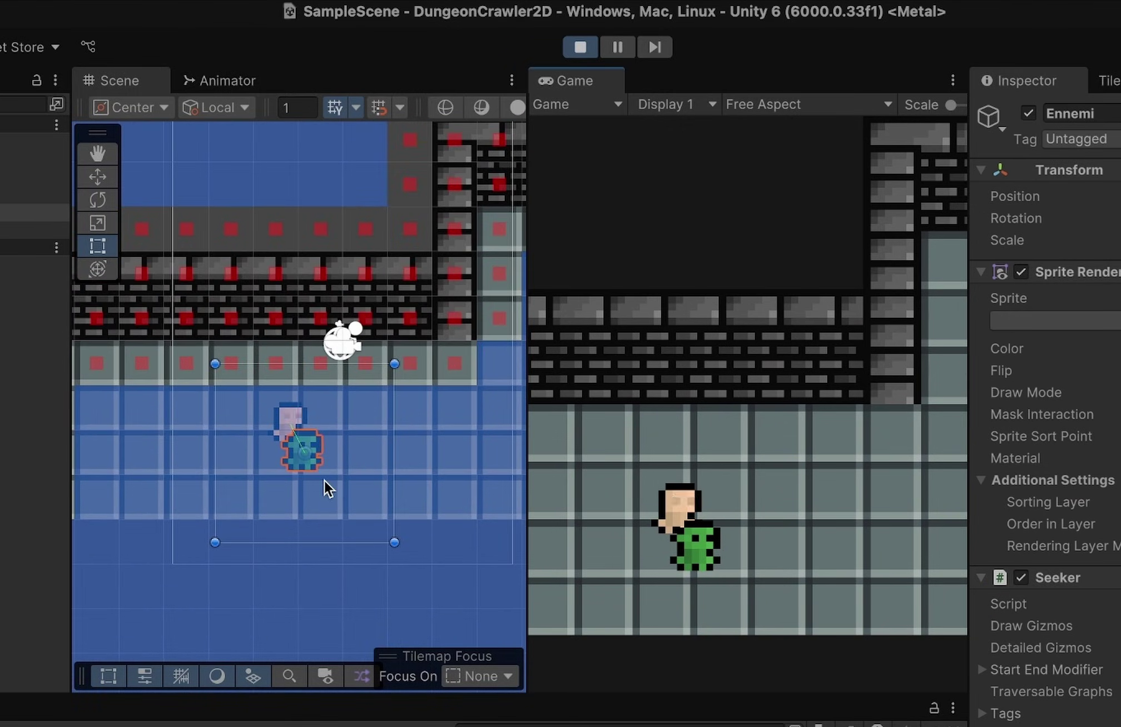
scroll(324, 479, "up", 5)
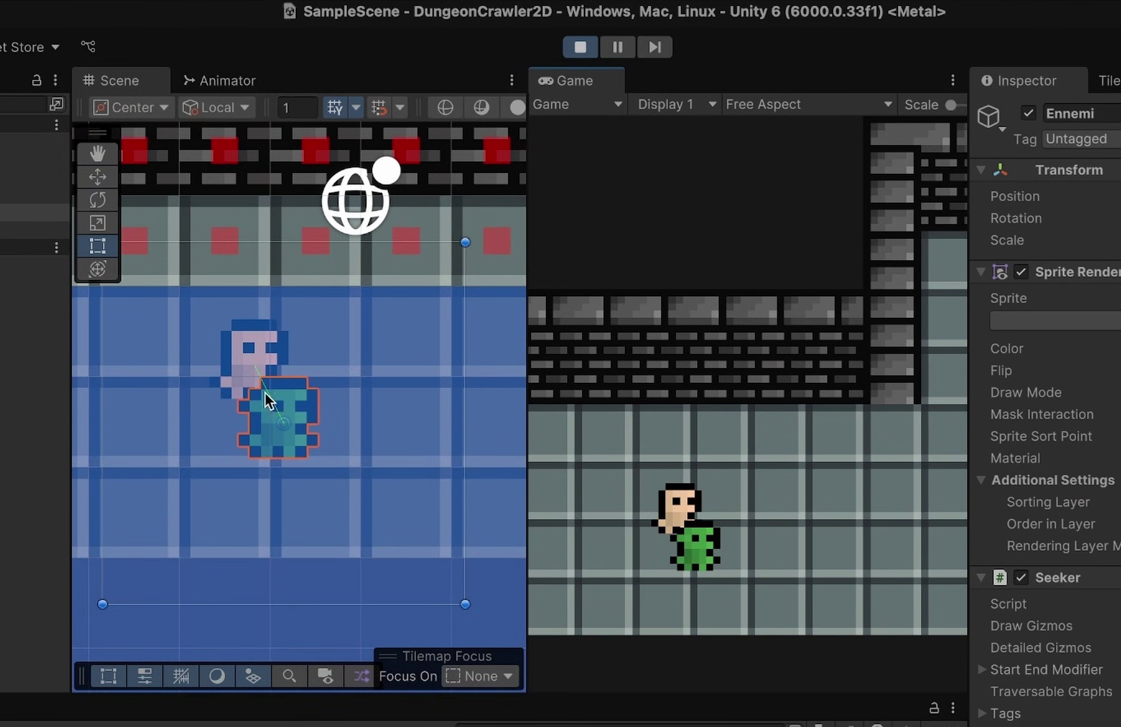
key("d")
key("s")
key("a")
key("w")
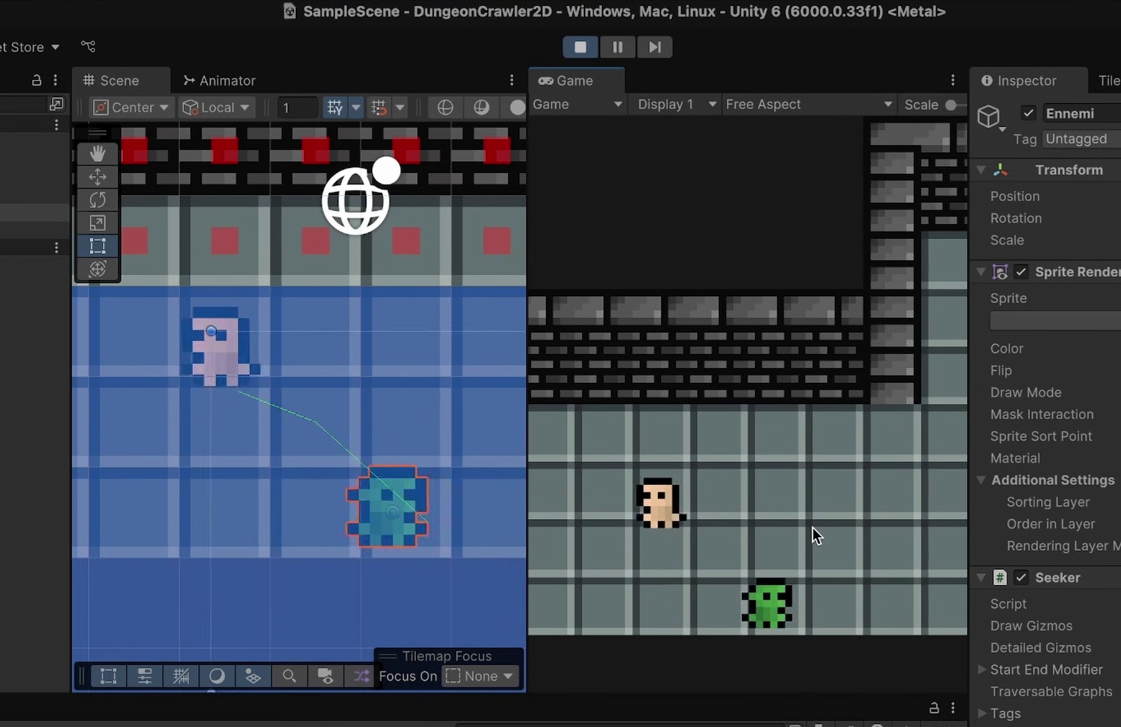
key("s")
key("d")
key("w")
key("a")
key("s")
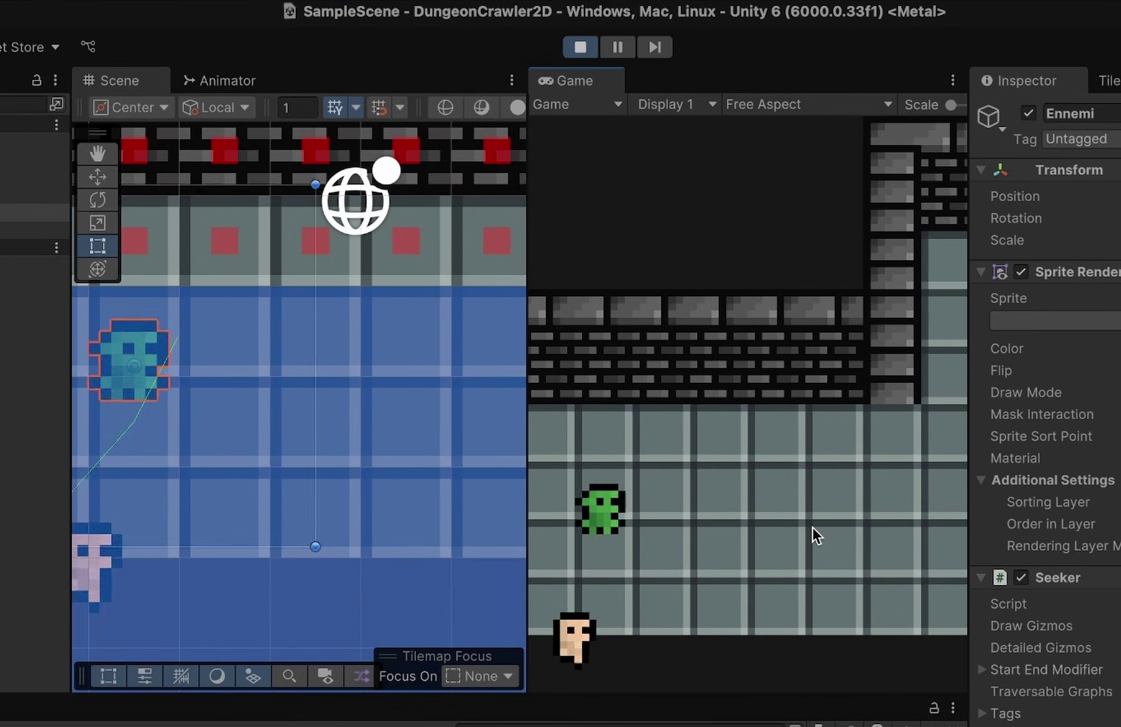
key("d")
key("w")
Step: Keep leading the player up, left, down and right while the enemy chases it
scroll(353, 481, "down", 5)
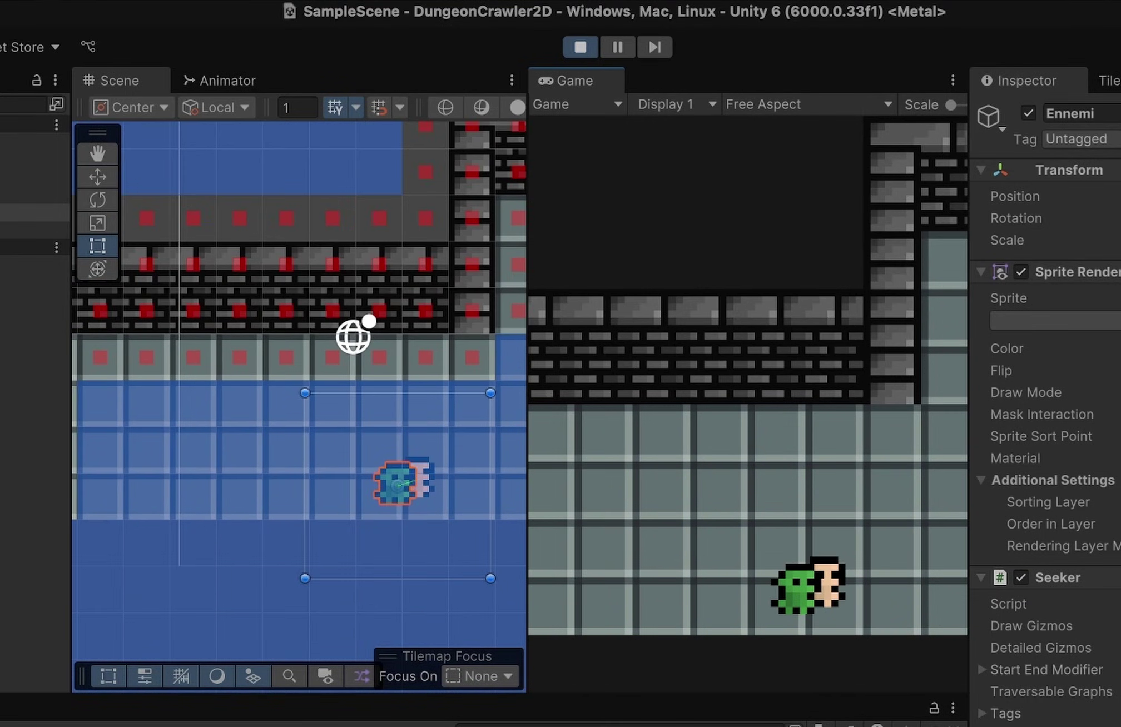
key("w")
key("a")
key("s")
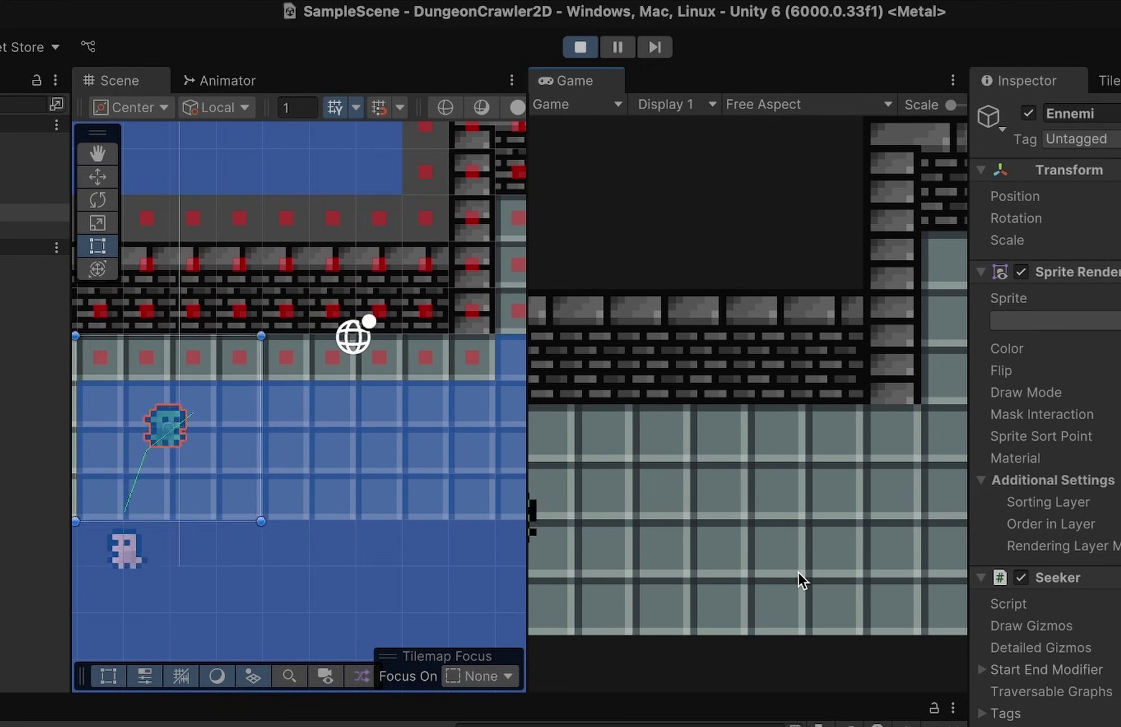
key("d")
key("d")
key("w")
key("a")
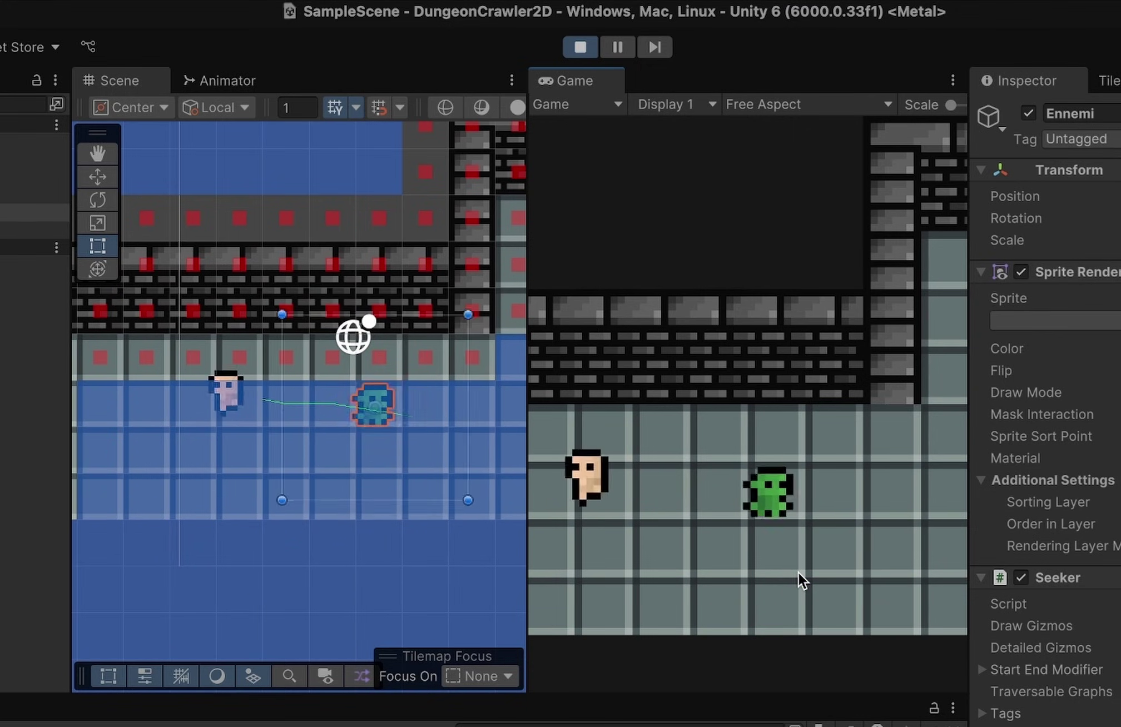
key("s")
key("s")
key("d")
key("w")
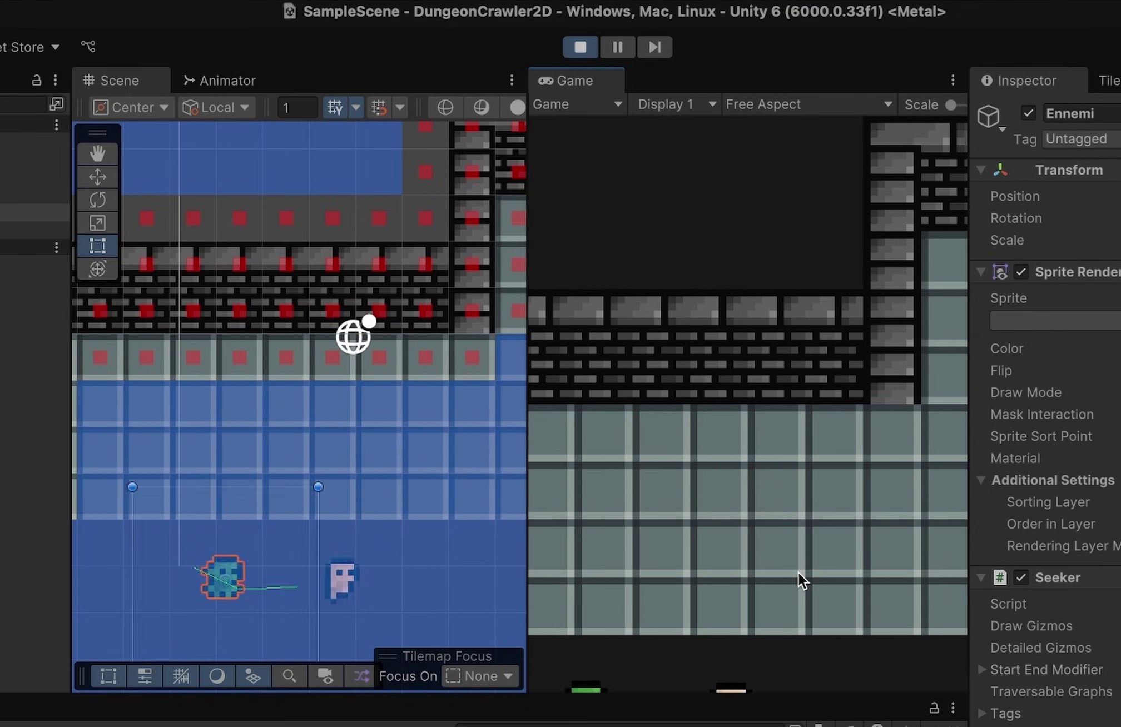
key("d")
key("a")
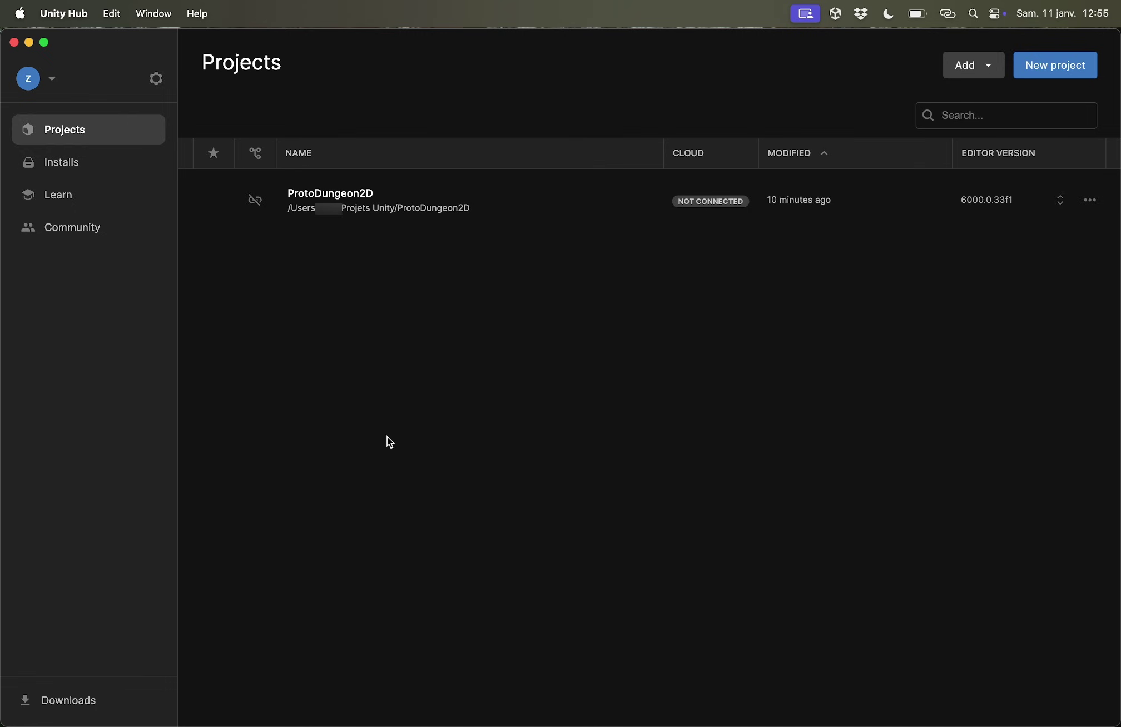
left_click(79, 164)
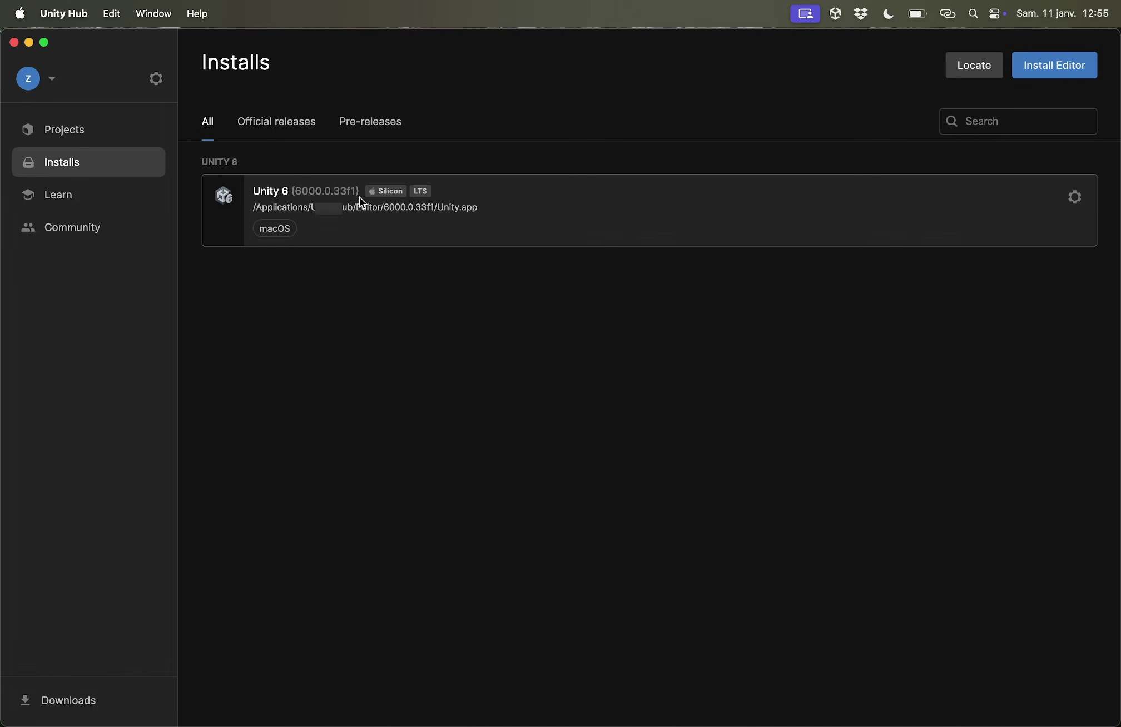
left_click(67, 132)
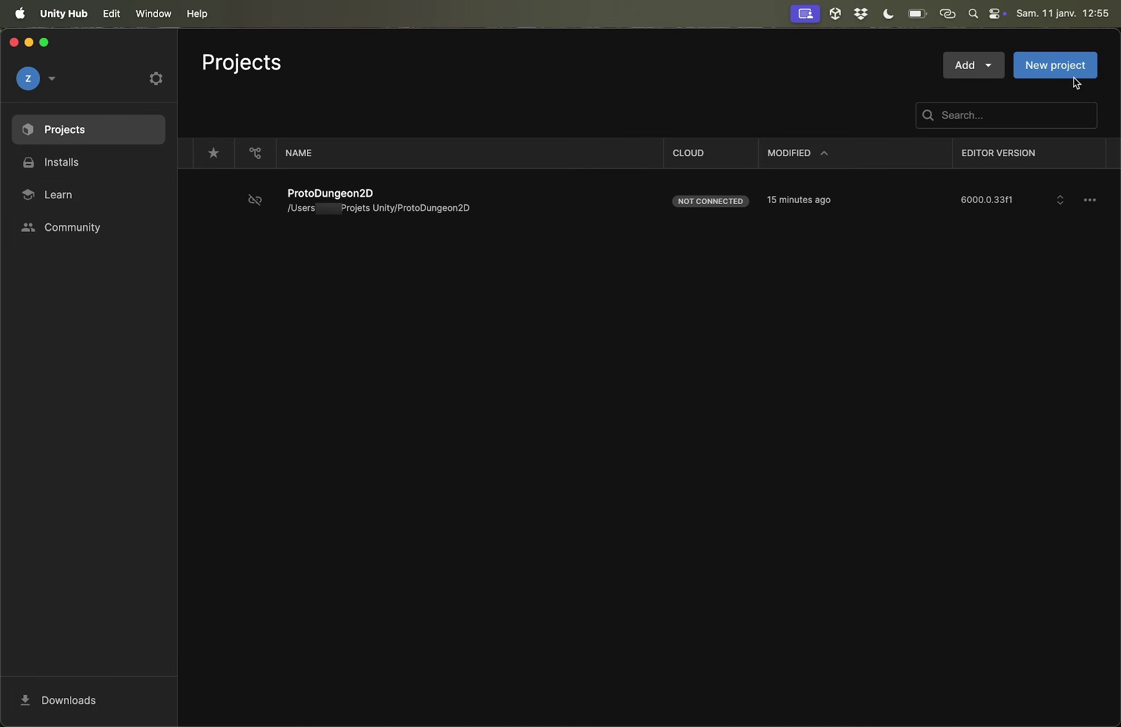
Step: Start a new project in Unity Hub and review the available editor versions
left_click(1053, 72)
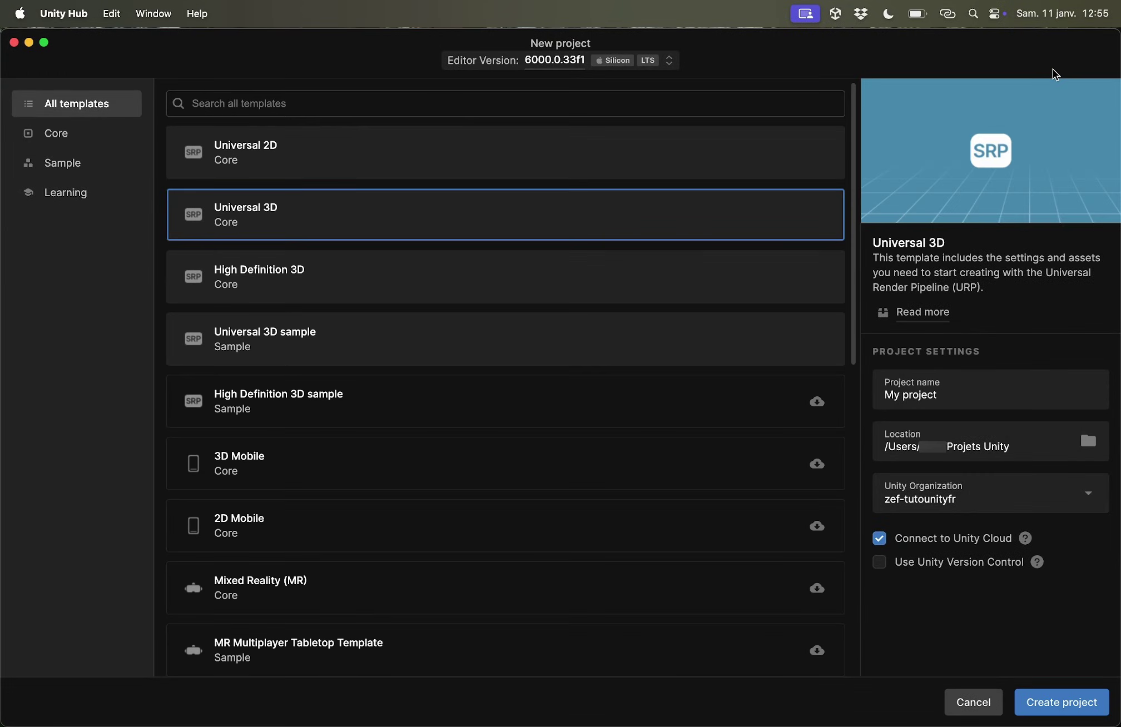
left_click(556, 67)
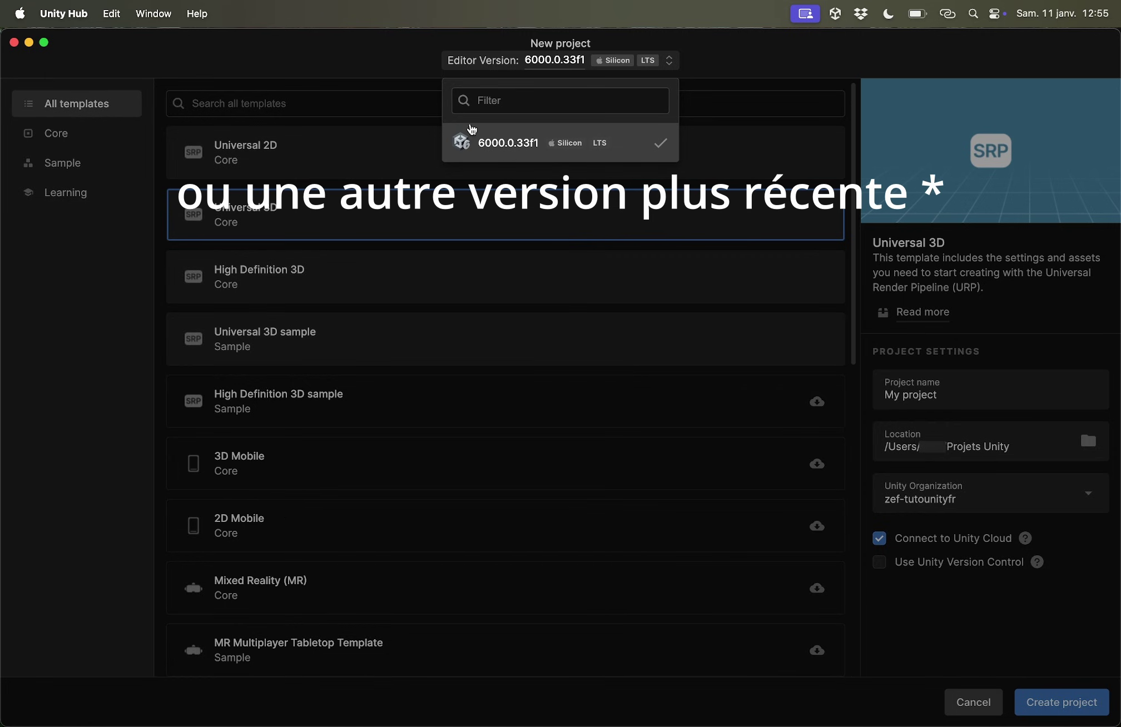
left_click(406, 66)
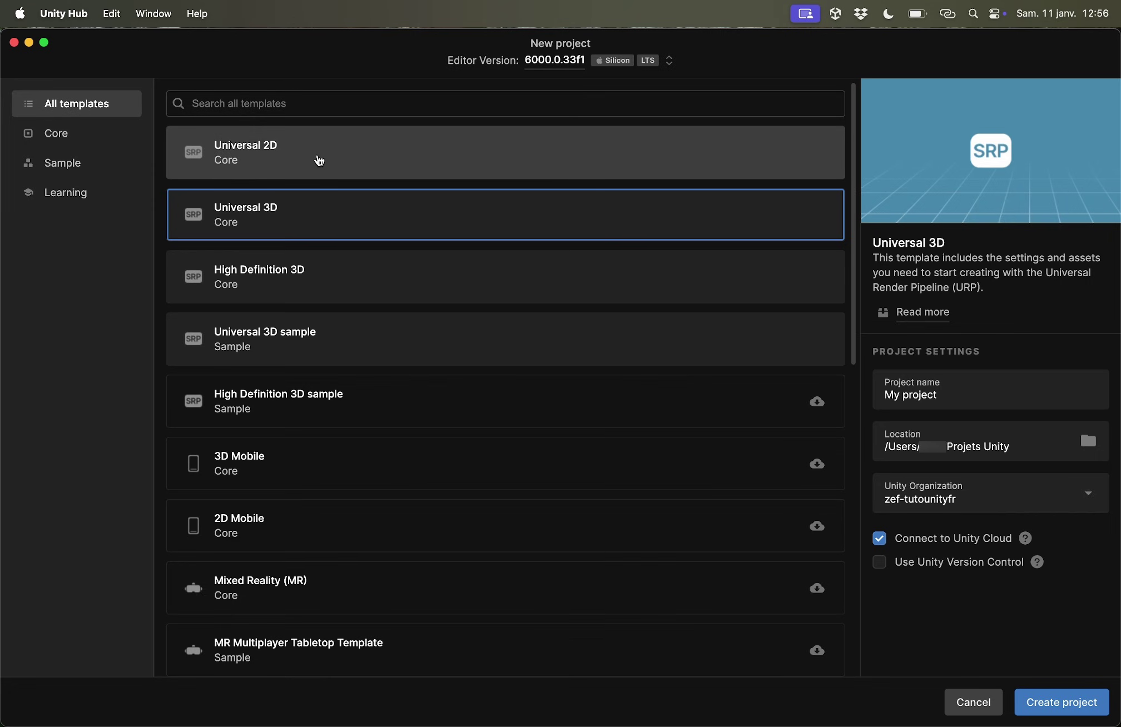
Step: Create a Universal 2D project named DungeonCrawler2D with Unity Cloud connection turned off
left_click(314, 160)
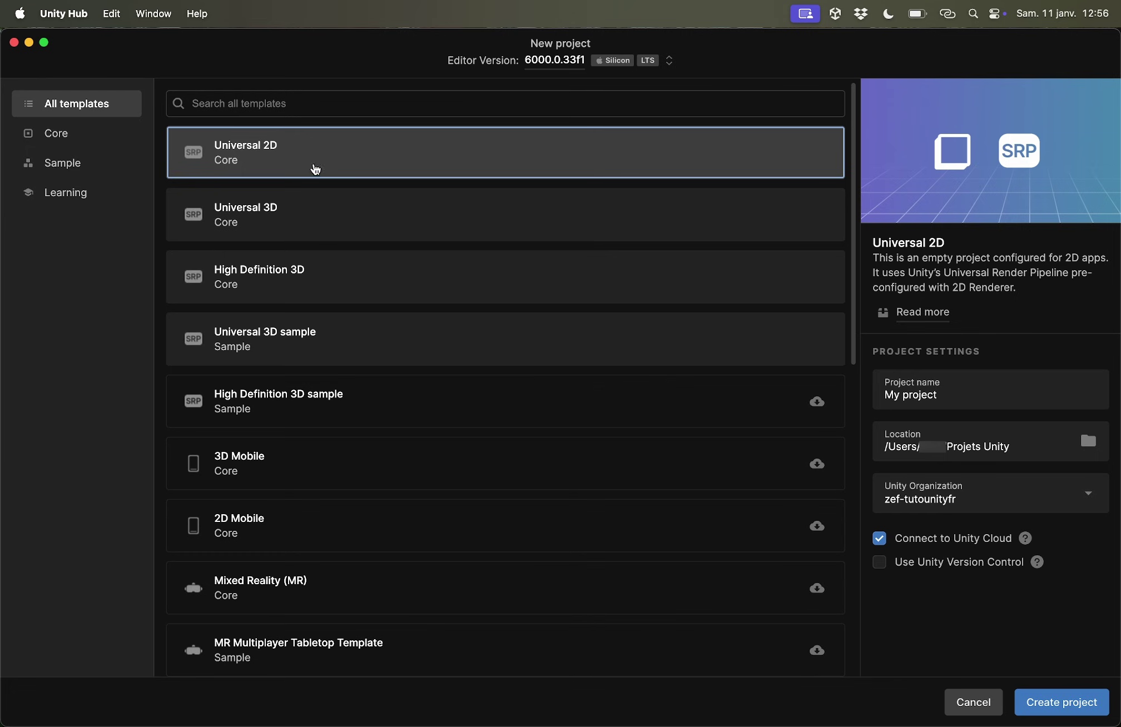
left_click_drag(988, 395, 883, 398)
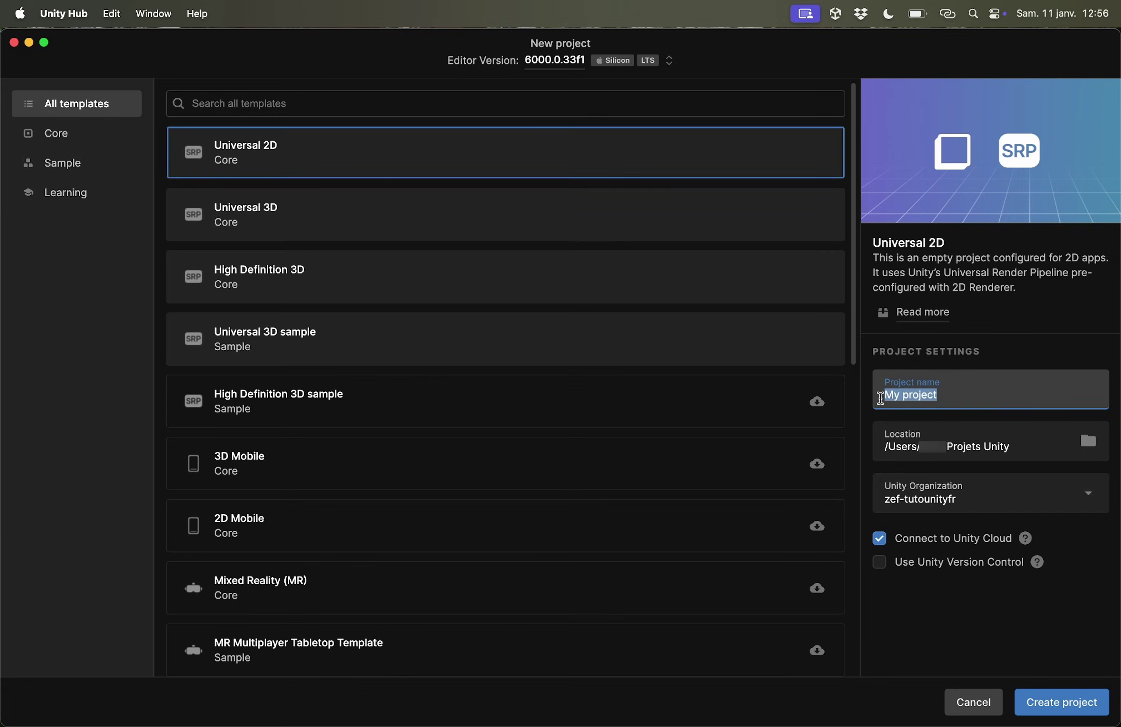
type("DungeonCrawler2D")
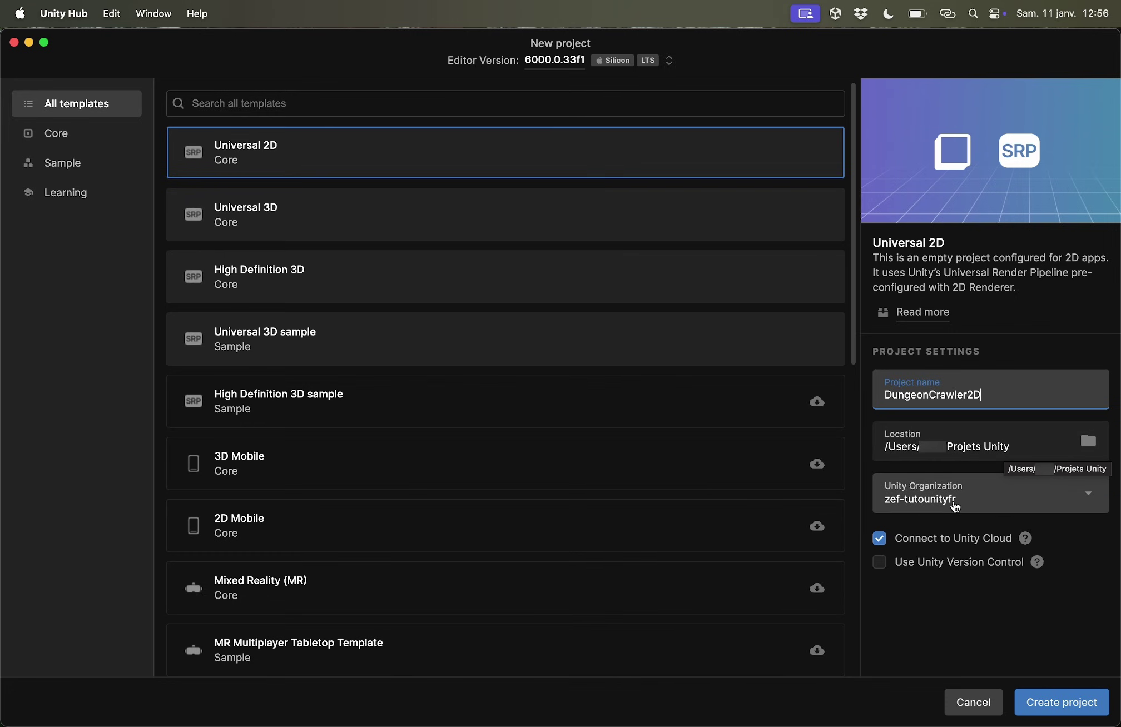
left_click(880, 546)
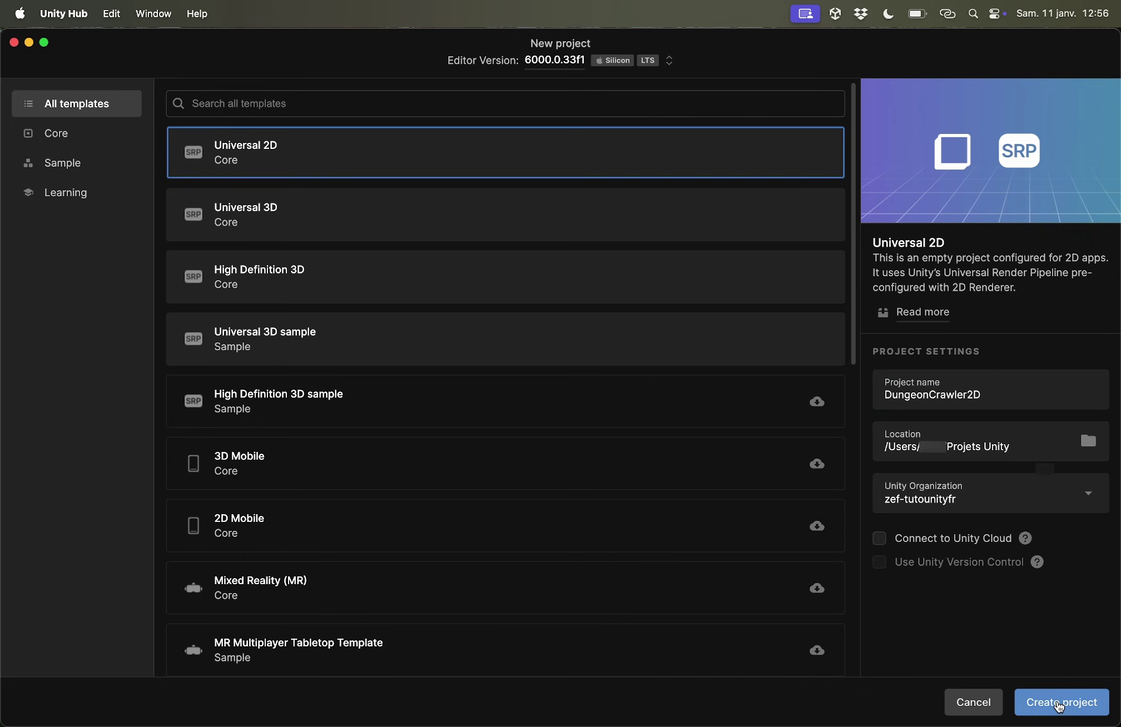
left_click(1059, 704)
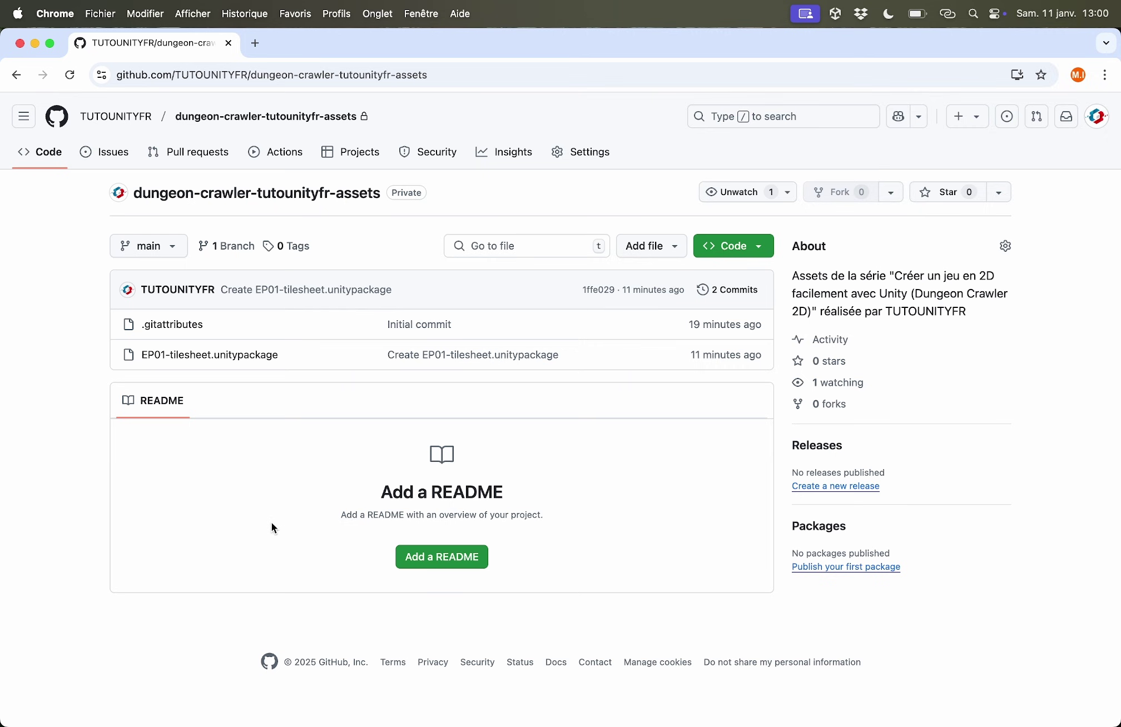
Step: Download EP01-tilesheet.unitypackage from the GitHub repository and open it in Unity
left_click(171, 358)
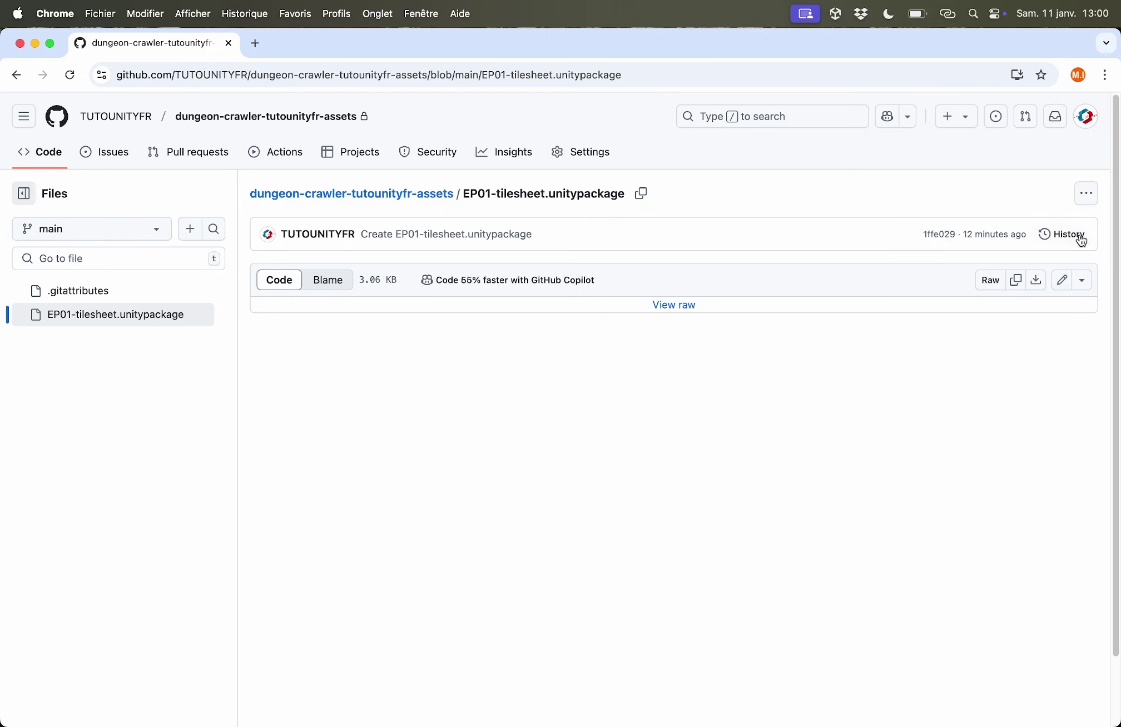
left_click(1085, 194)
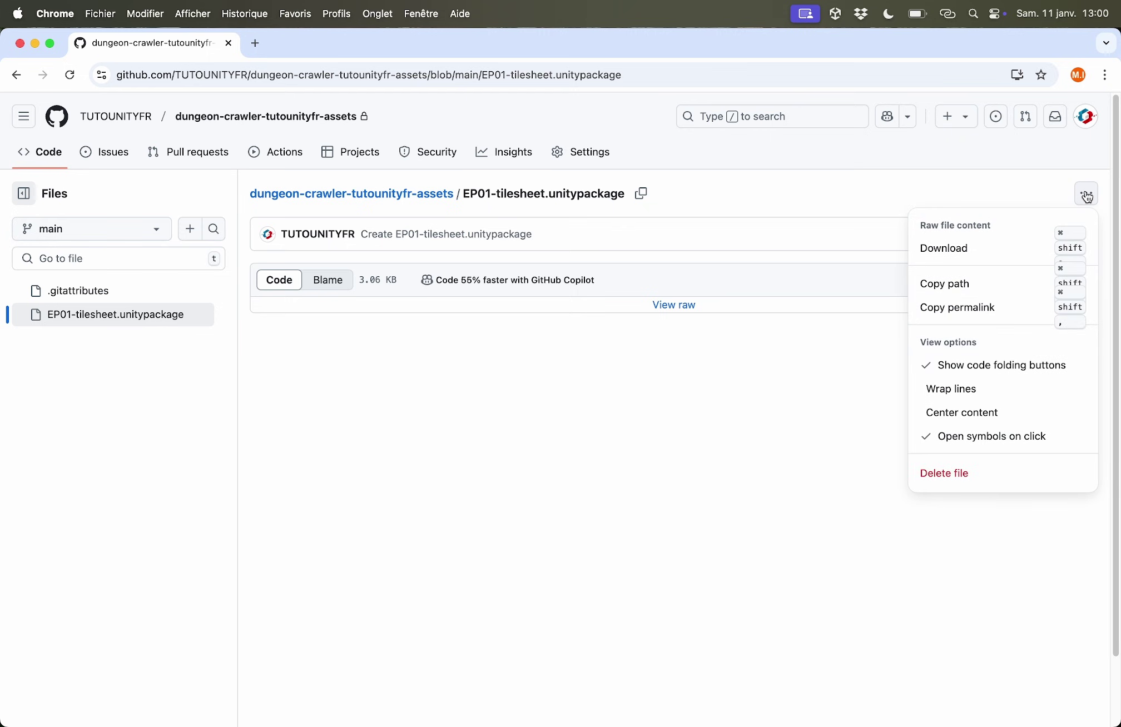
left_click(936, 254)
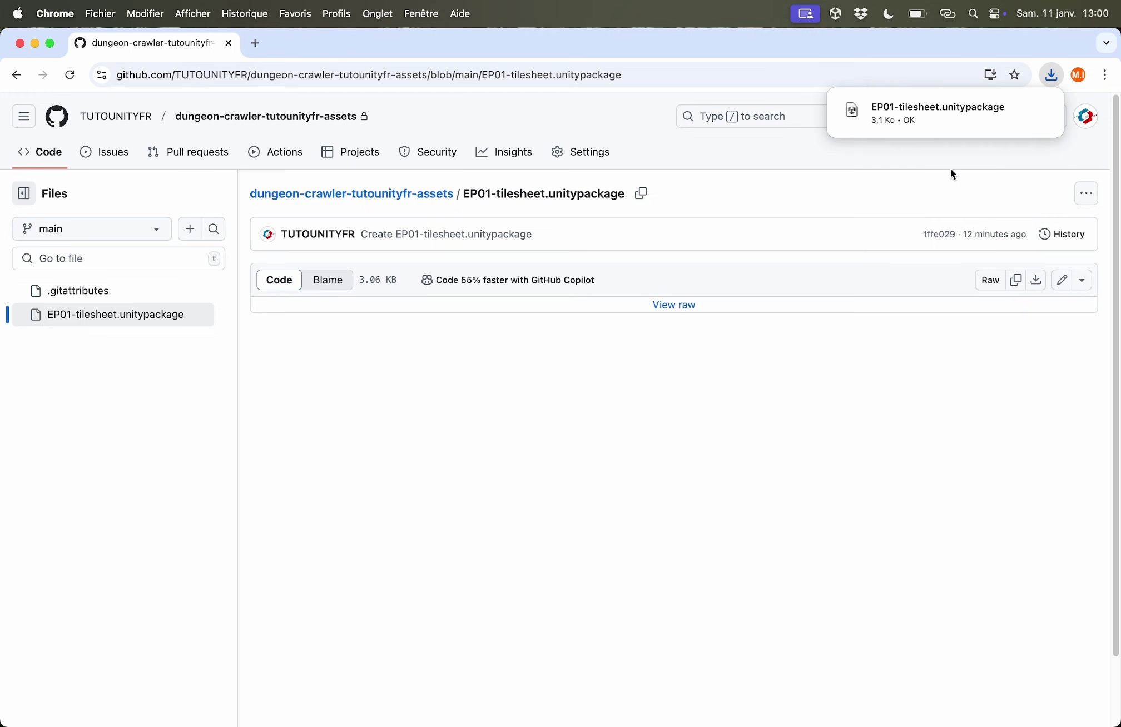
mouse_move(885, 115)
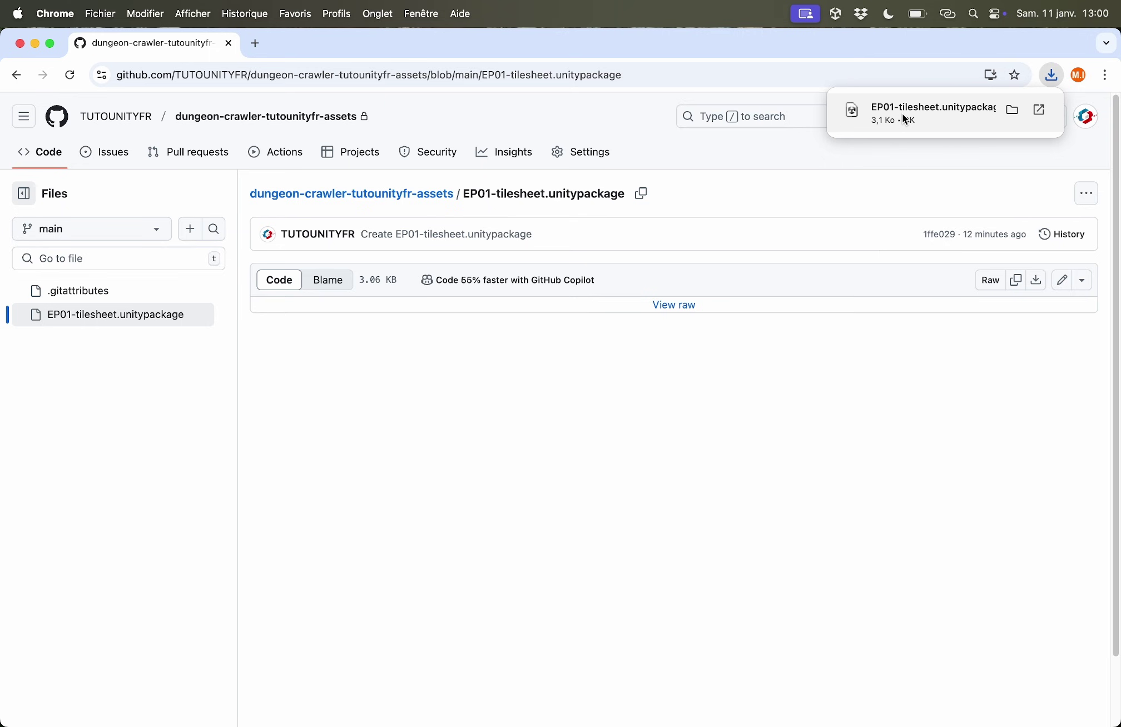
left_click(904, 119)
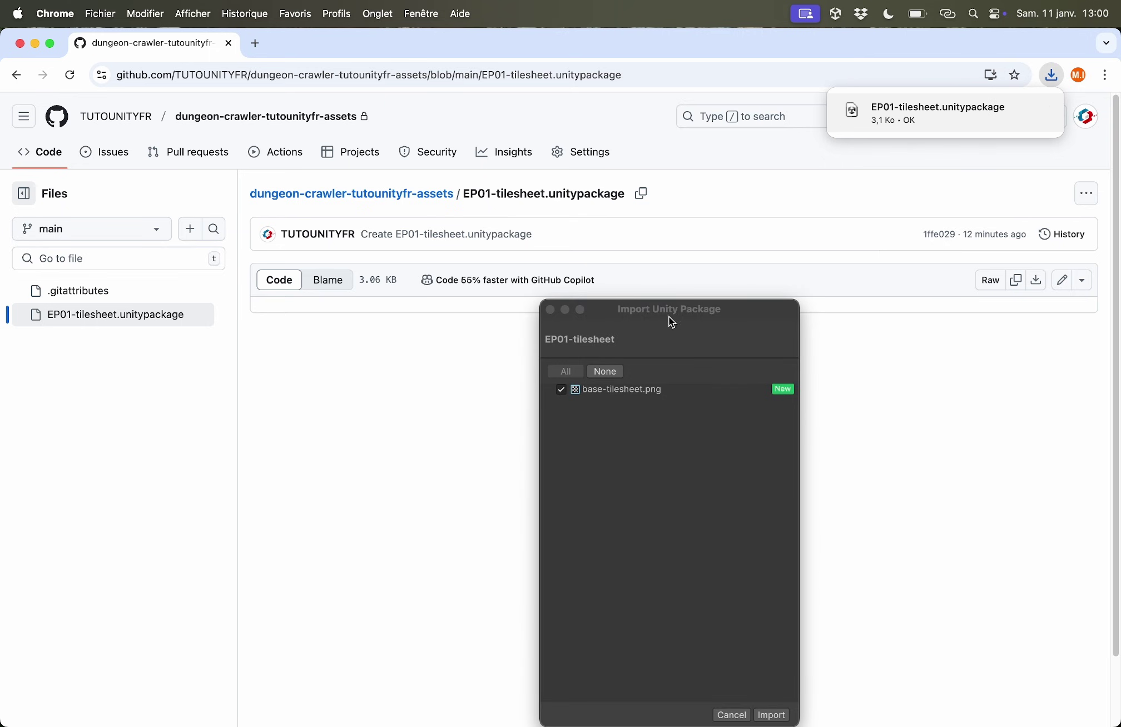
Step: Close Chrome and import base-tilesheet.png from the package into the project's Assets
left_click_drag(661, 309, 647, 174)
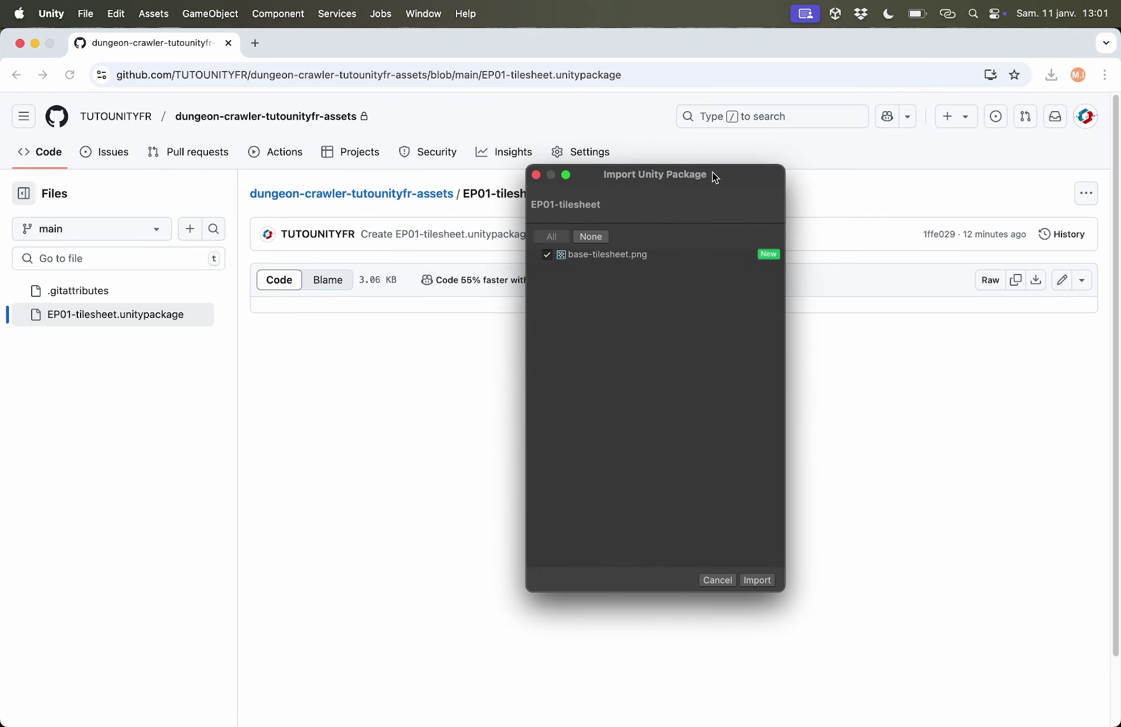
left_click(20, 43)
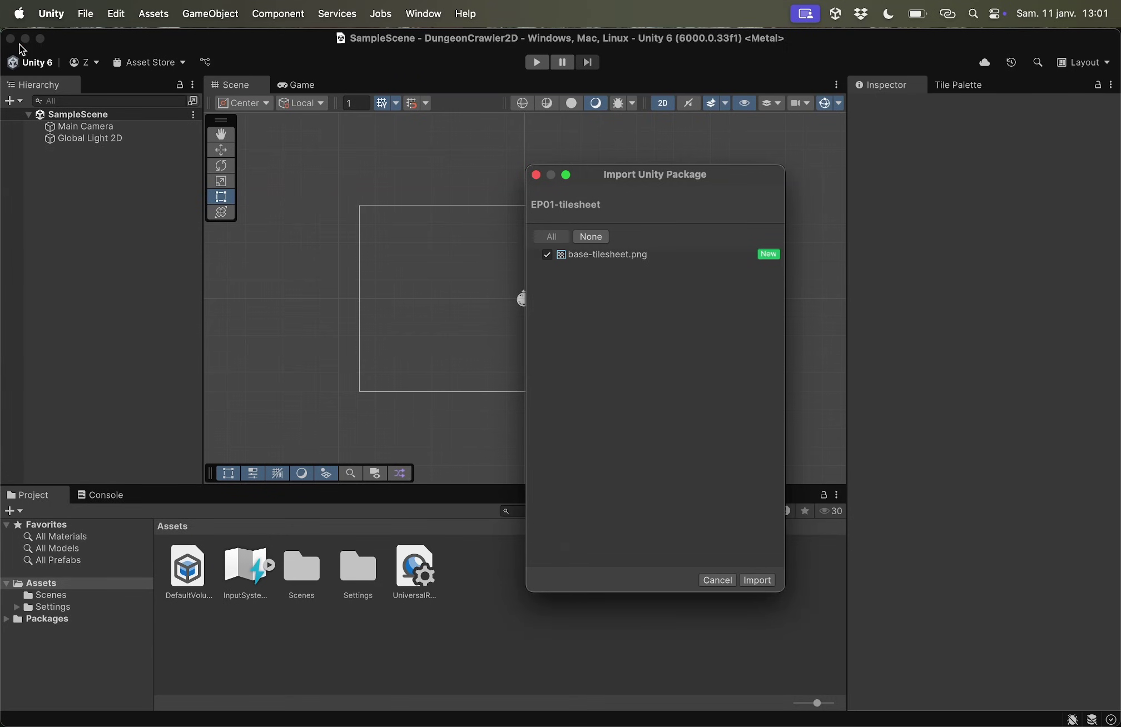
left_click_drag(649, 185, 860, 200)
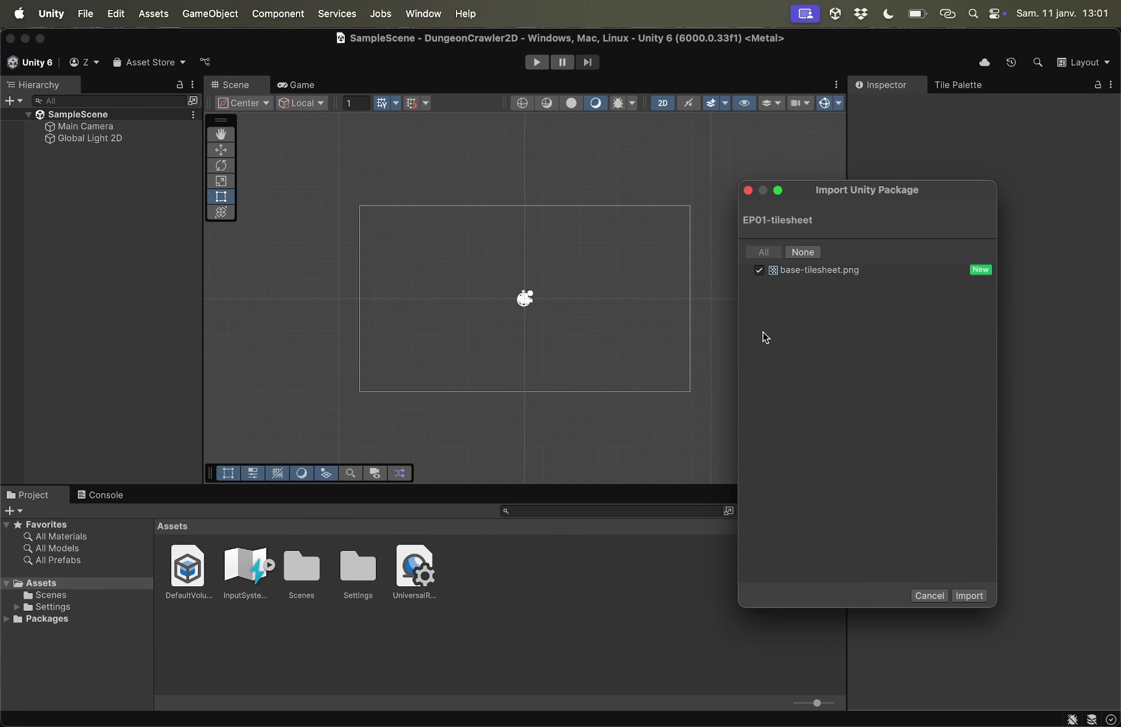
left_click(788, 278)
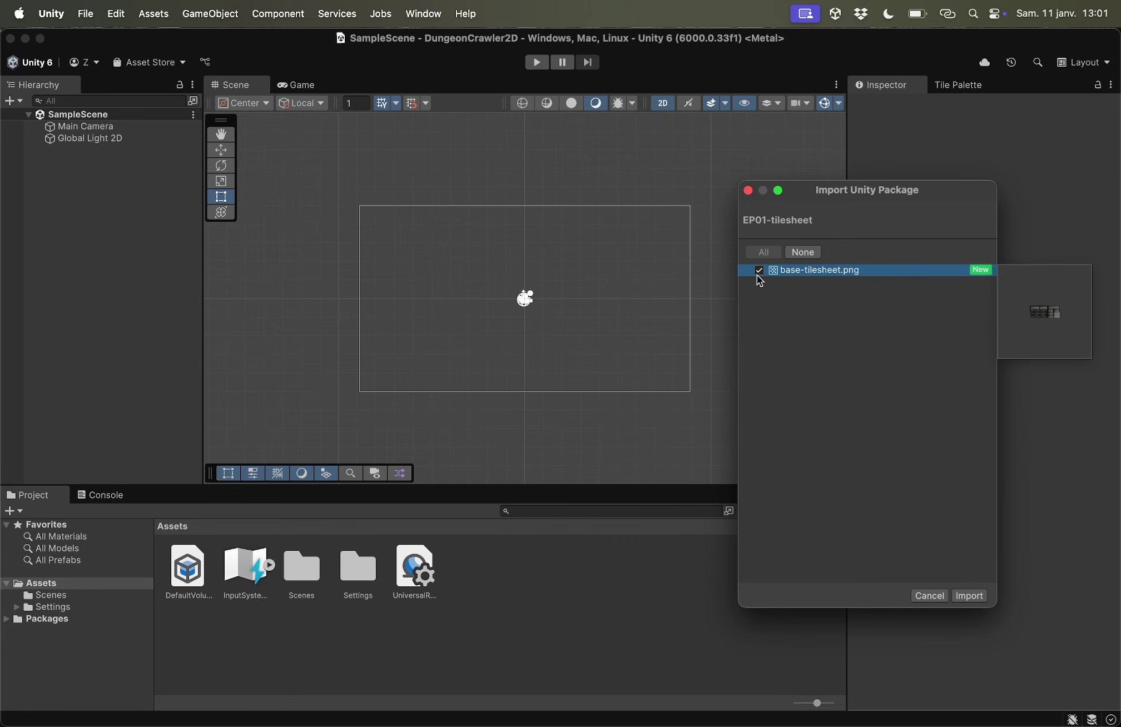
left_click(972, 596)
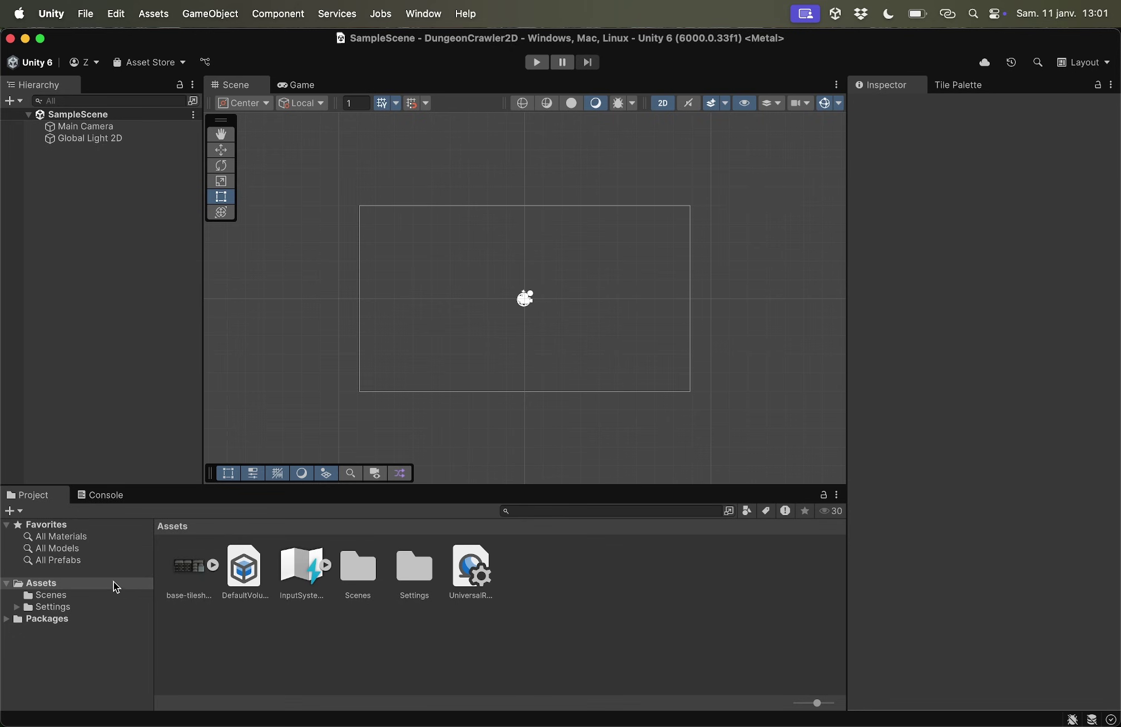
Step: Select base-tilesheet in Assets and set its Pixels Per Unit to 8
left_click(35, 589)
left_click(198, 573)
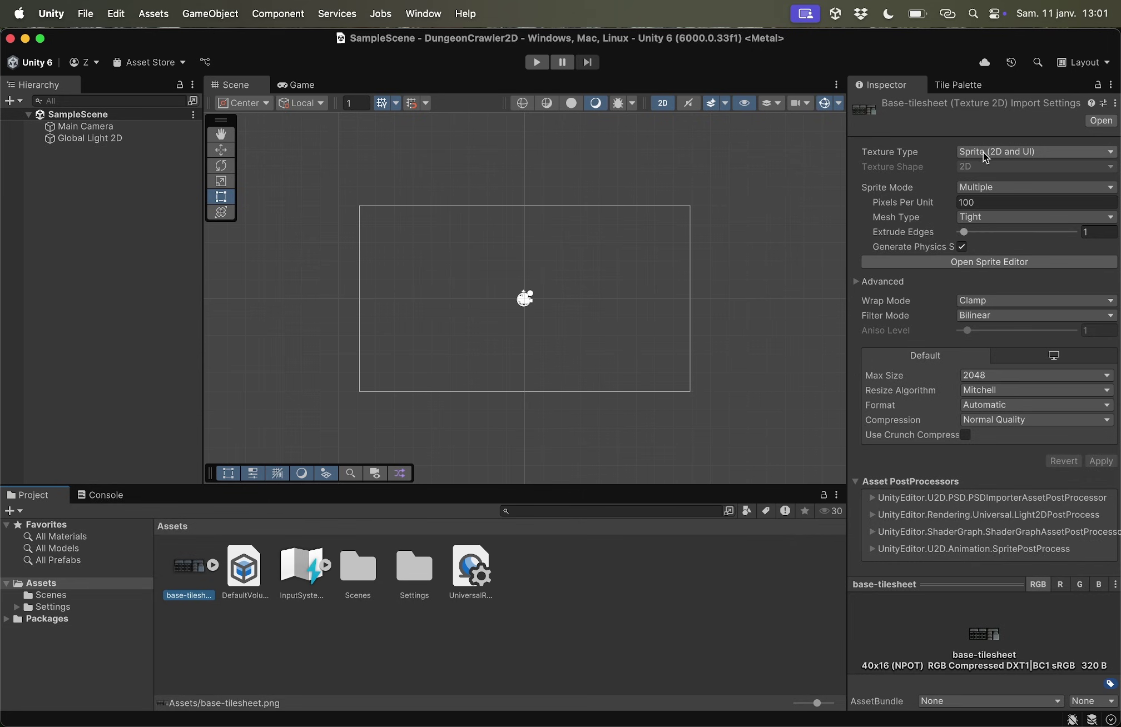
left_click(880, 154)
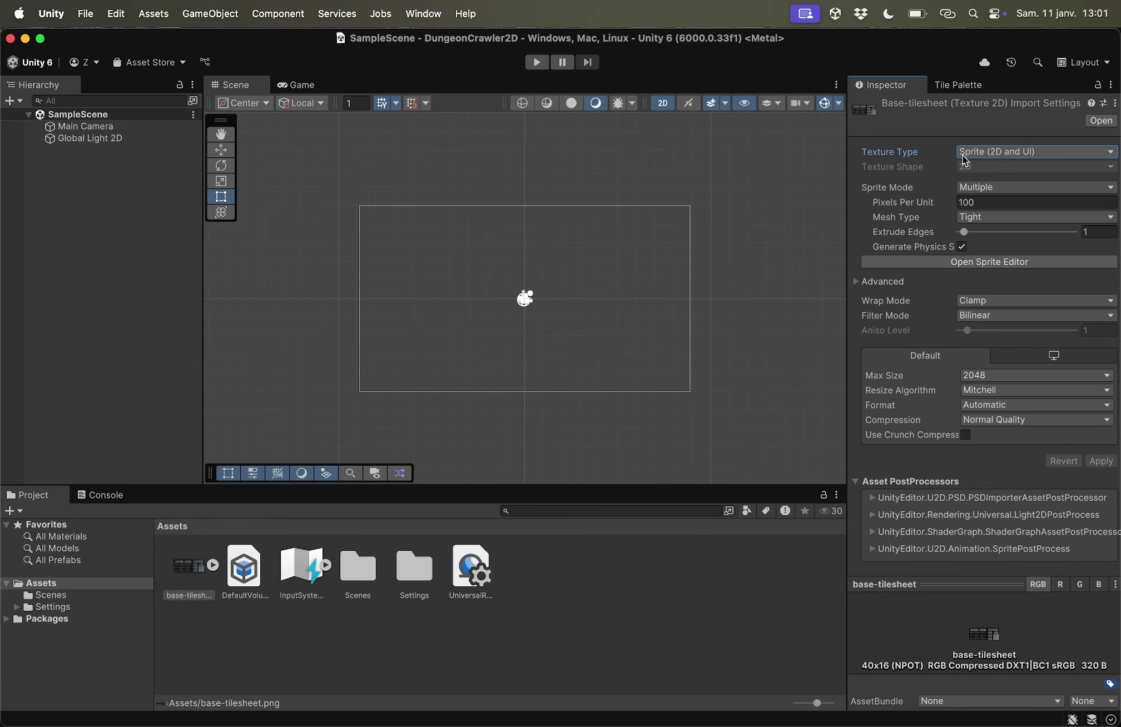
left_click(885, 189)
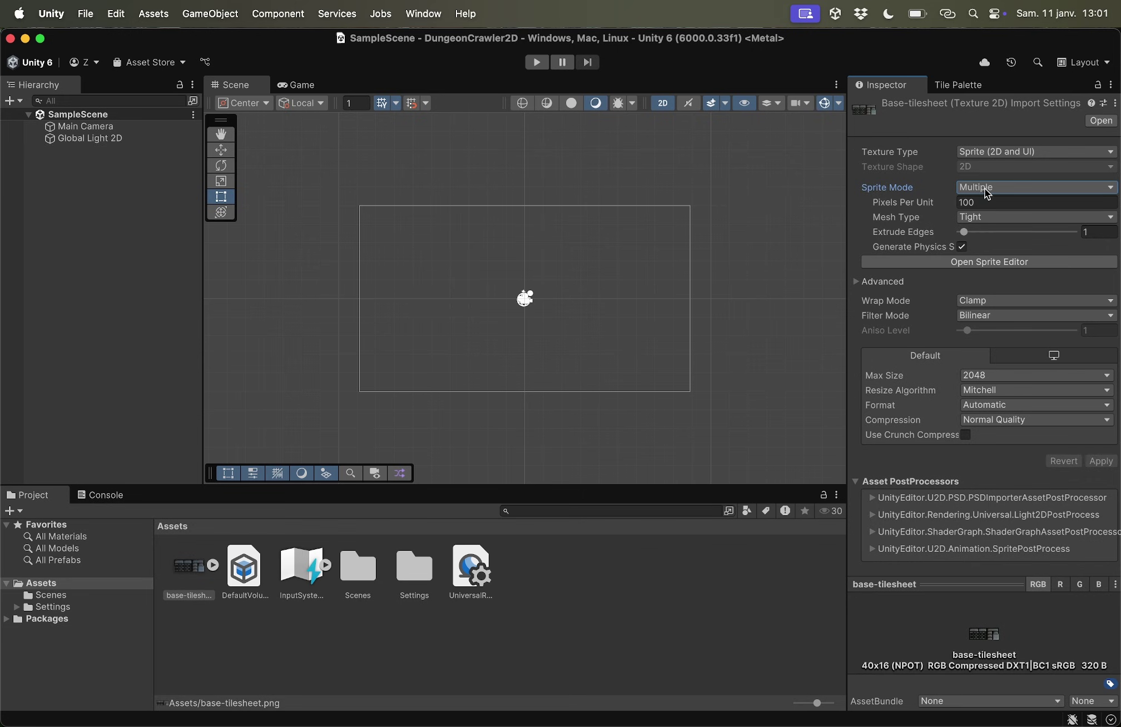
left_click(969, 204)
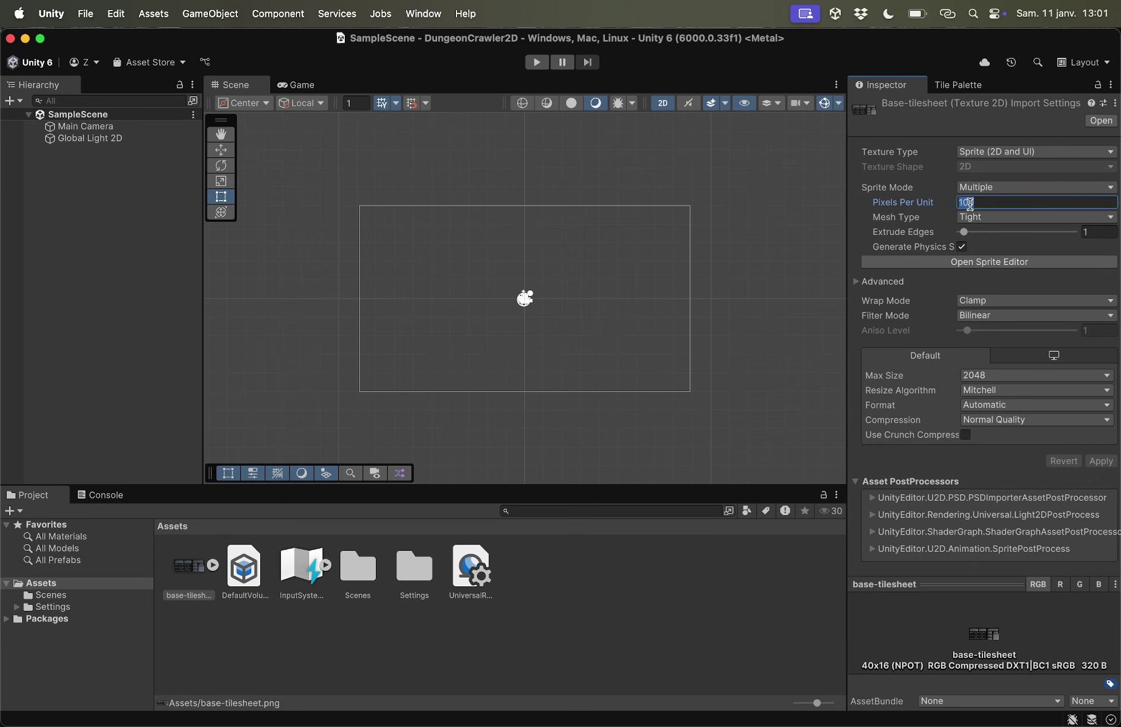
type("8")
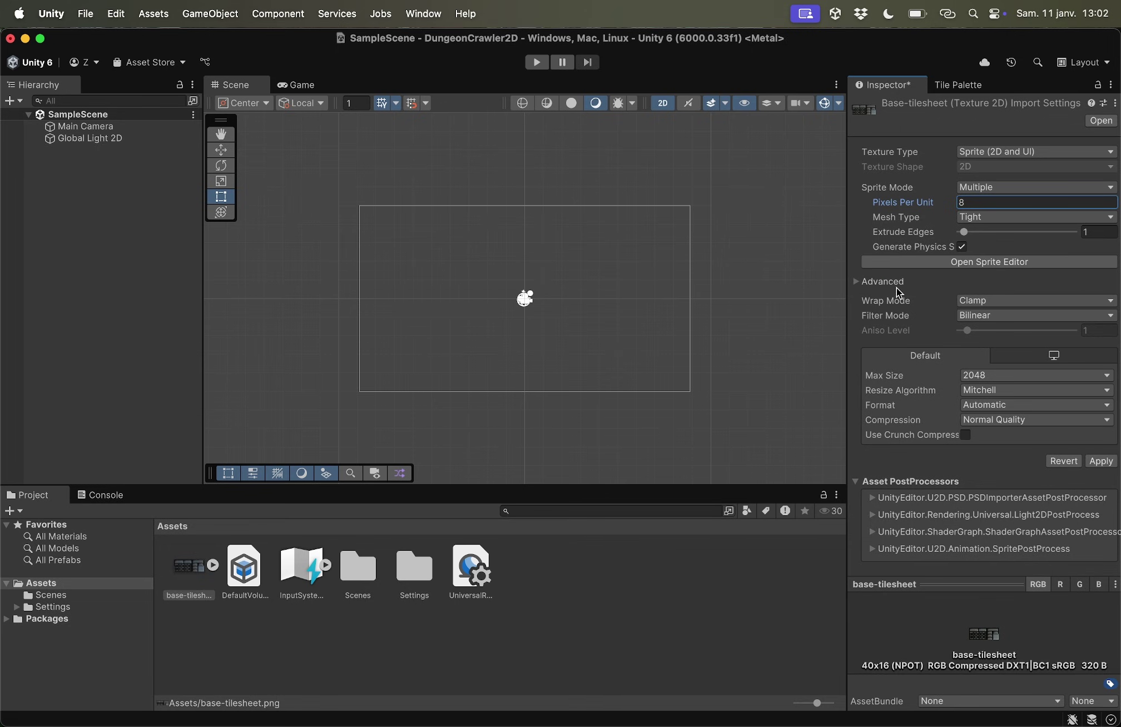
Step: Set Filter Mode to Point (no filter) and Compression to None, then apply
left_click(896, 317)
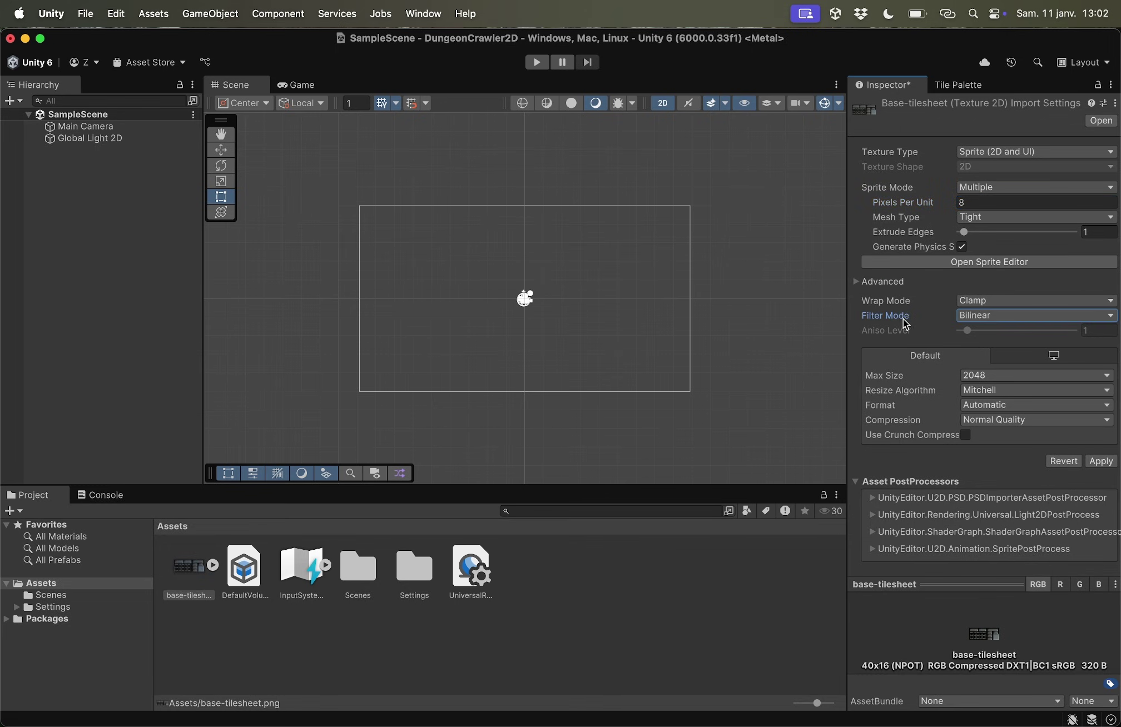
left_click(985, 318)
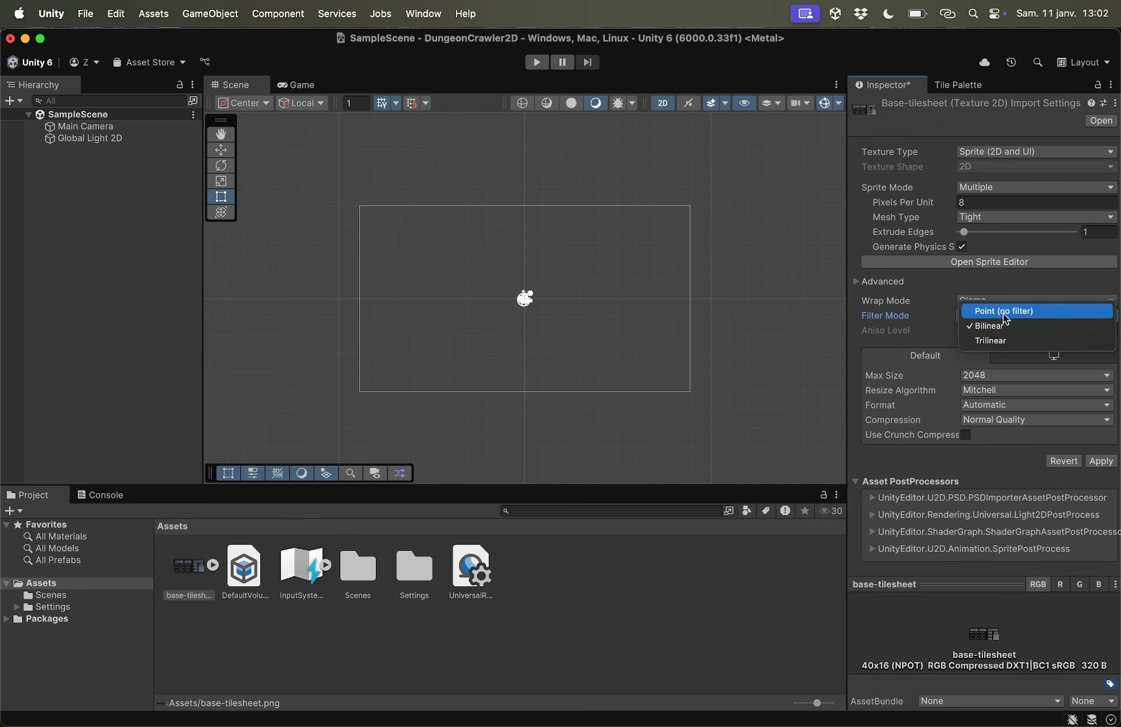
left_click(1005, 312)
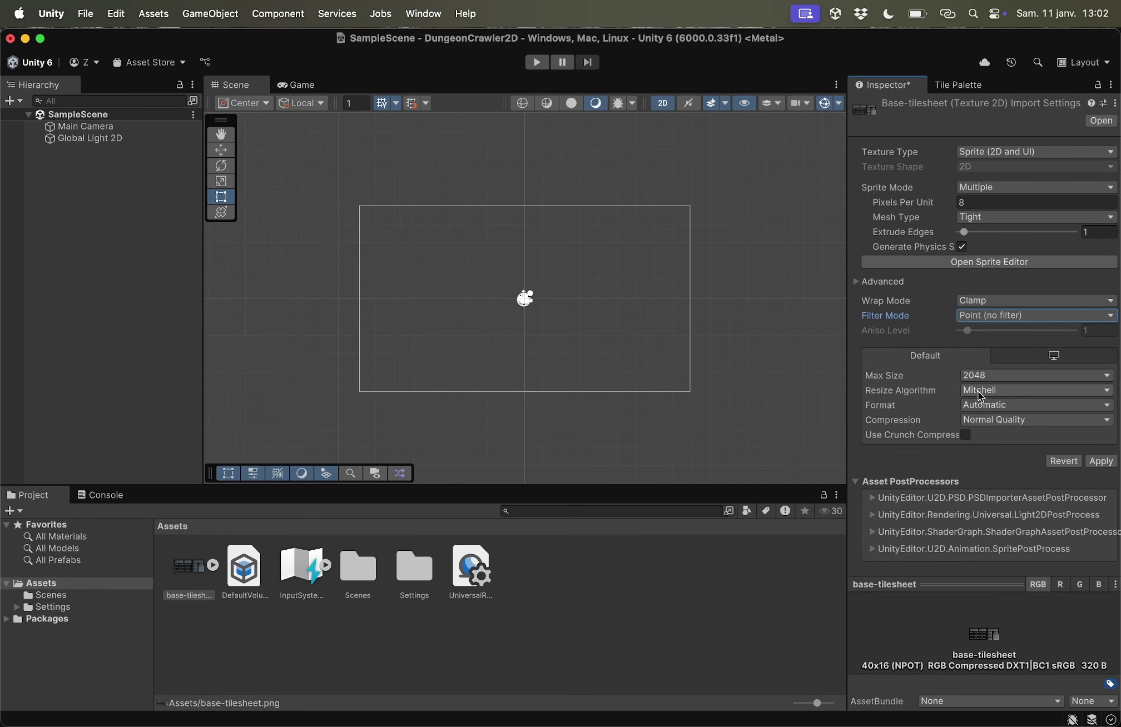
left_click(984, 422)
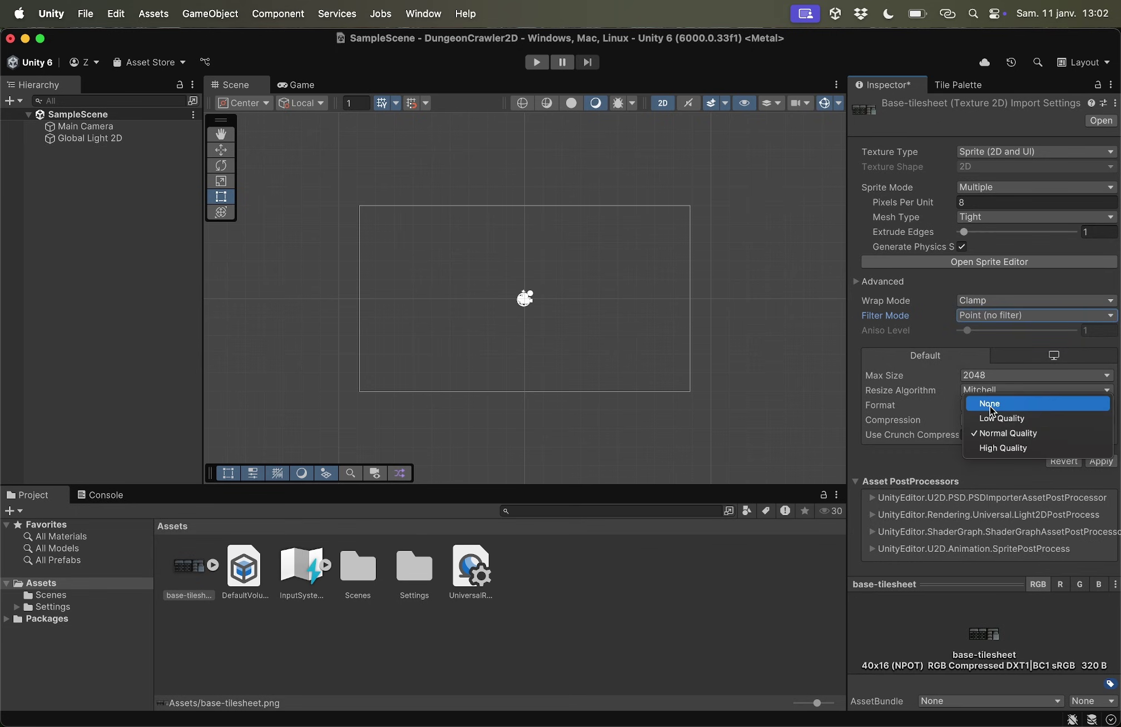
left_click(991, 404)
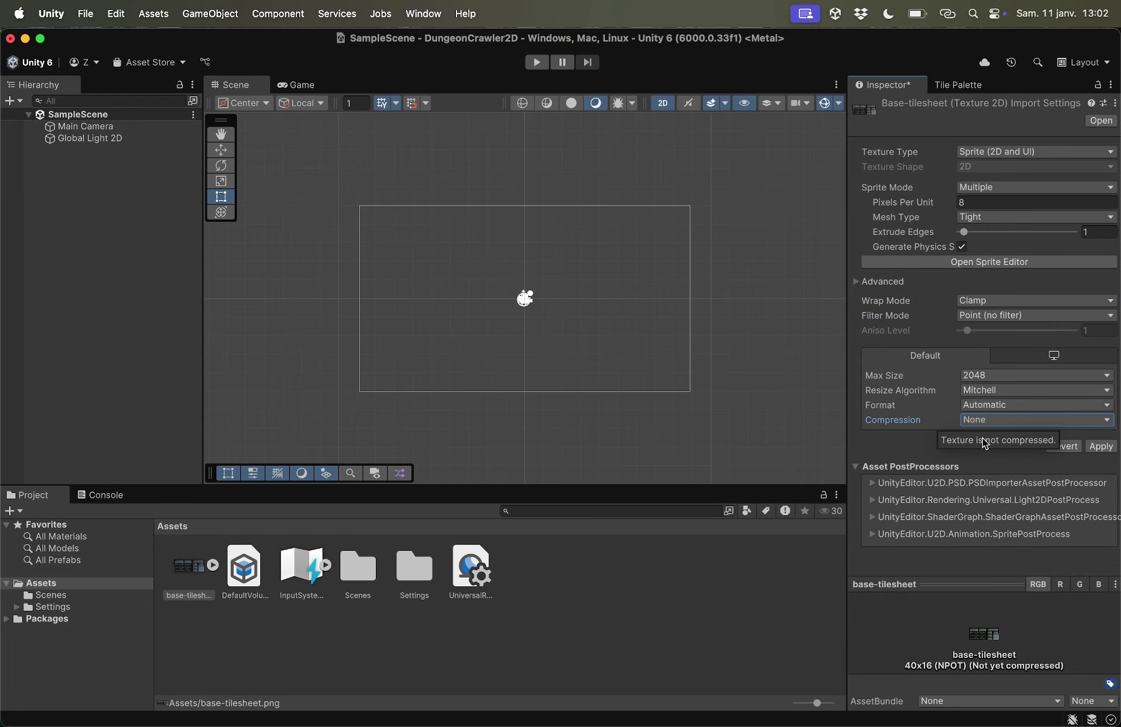
left_click(1100, 447)
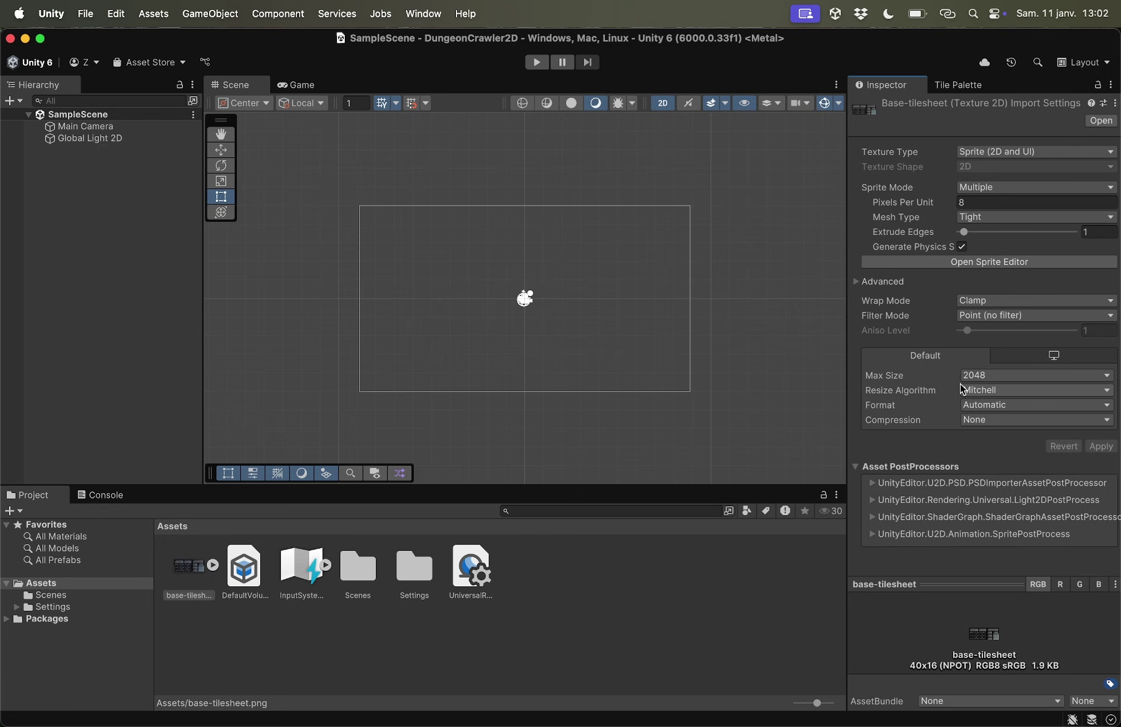
Step: Open base-tilesheet in a widened Sprite Editor and pan across its brick and floor tiles
left_click(997, 269)
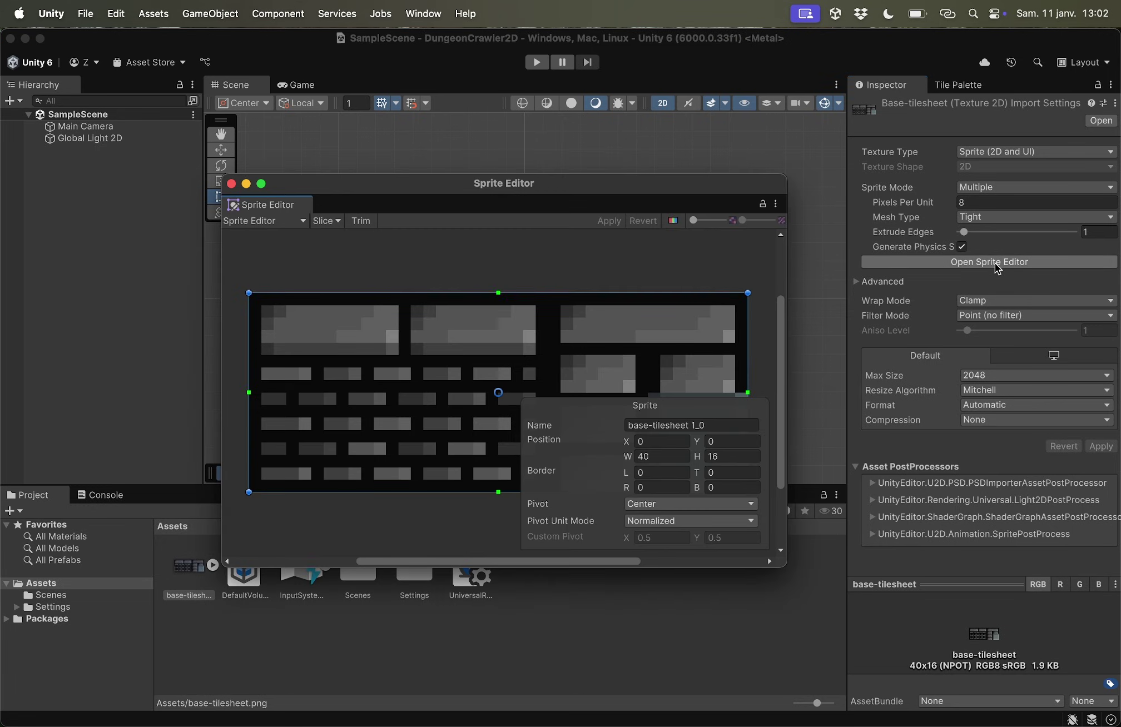
left_click_drag(621, 189, 597, 157)
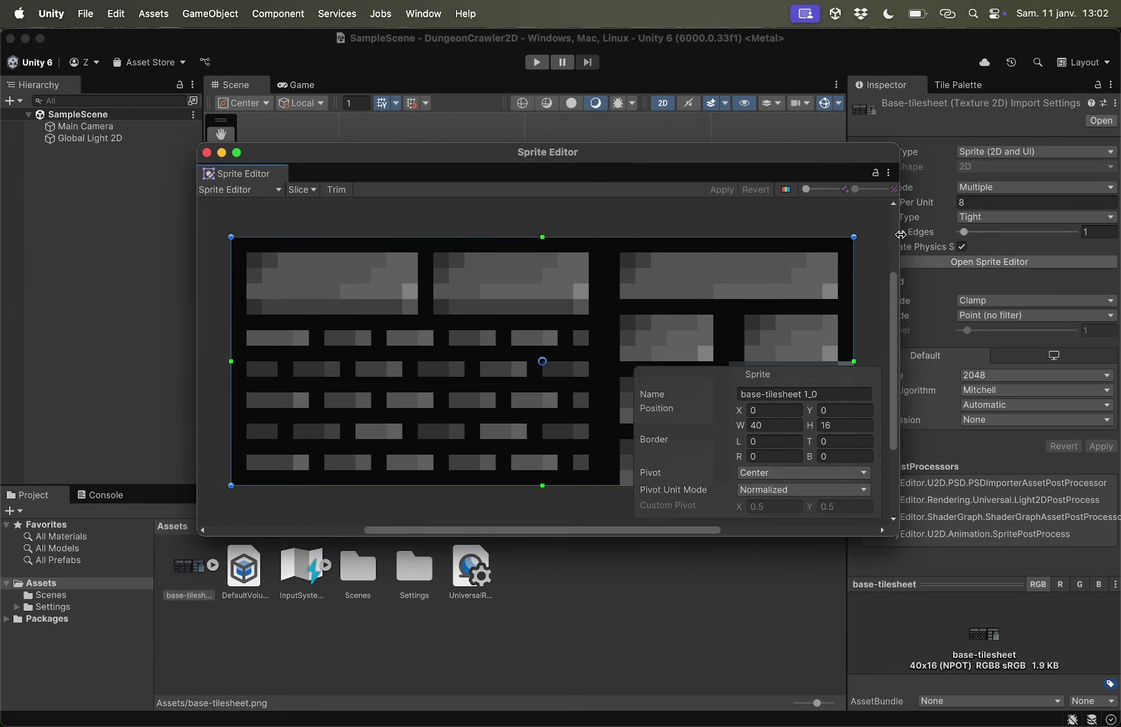
left_click_drag(765, 228, 877, 228)
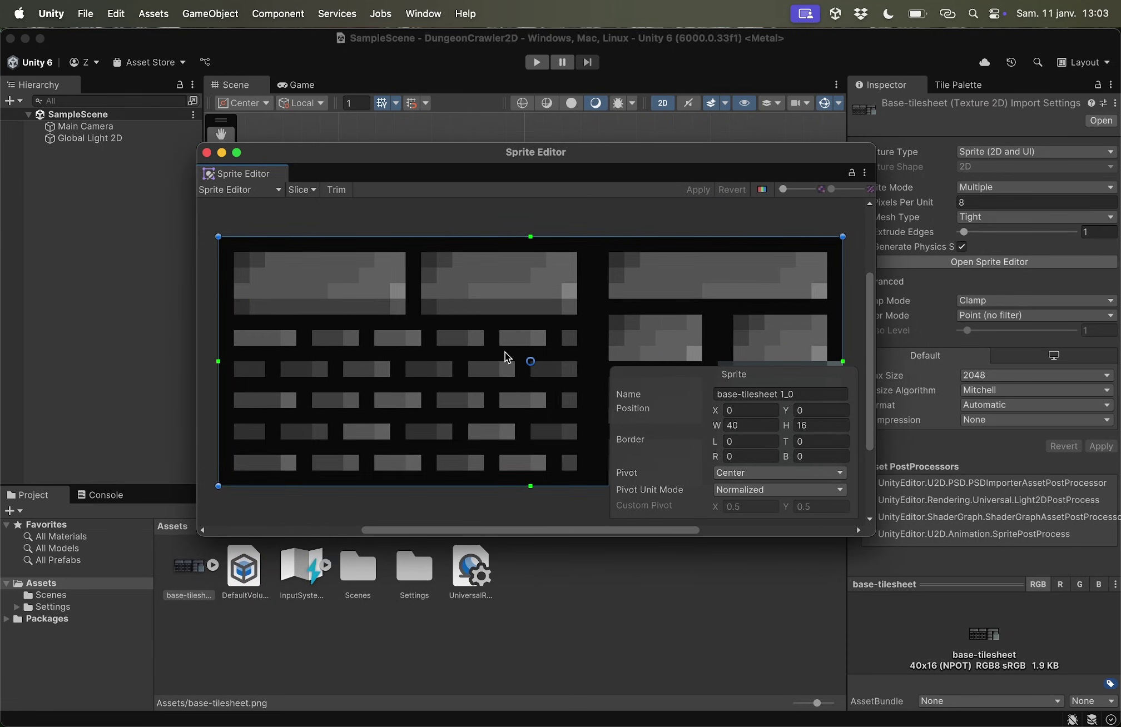
scroll(514, 356, "down", 2)
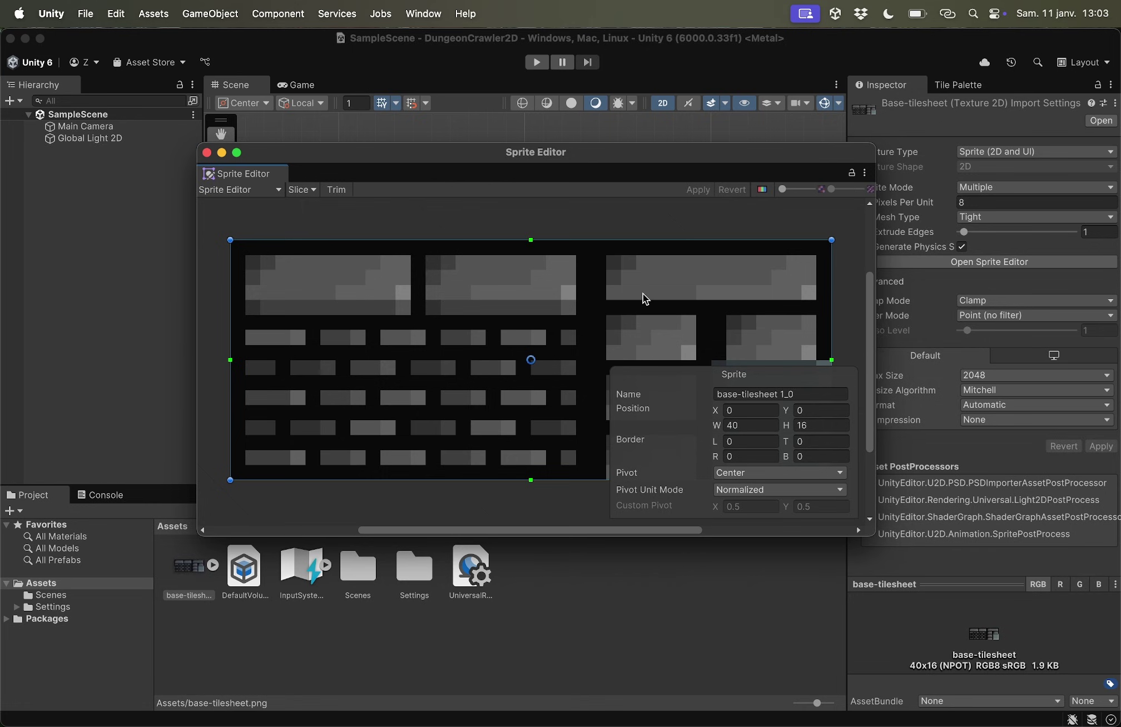
mouse_move(645, 296)
middle_mouse_down()
mouse_move(555, 230)
mouse_move(422, 270)
mouse_move(424, 286)
middle_mouse_up()
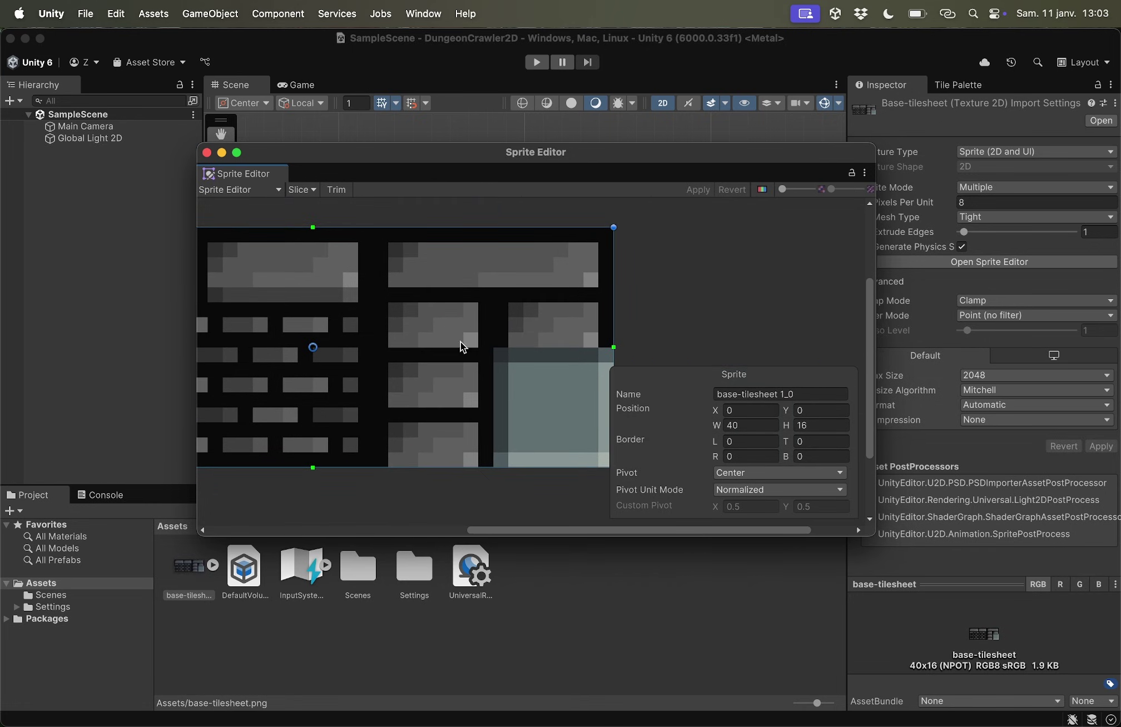
mouse_move(407, 350)
middle_mouse_down()
mouse_move(638, 333)
mouse_move(545, 328)
mouse_move(577, 319)
middle_mouse_up()
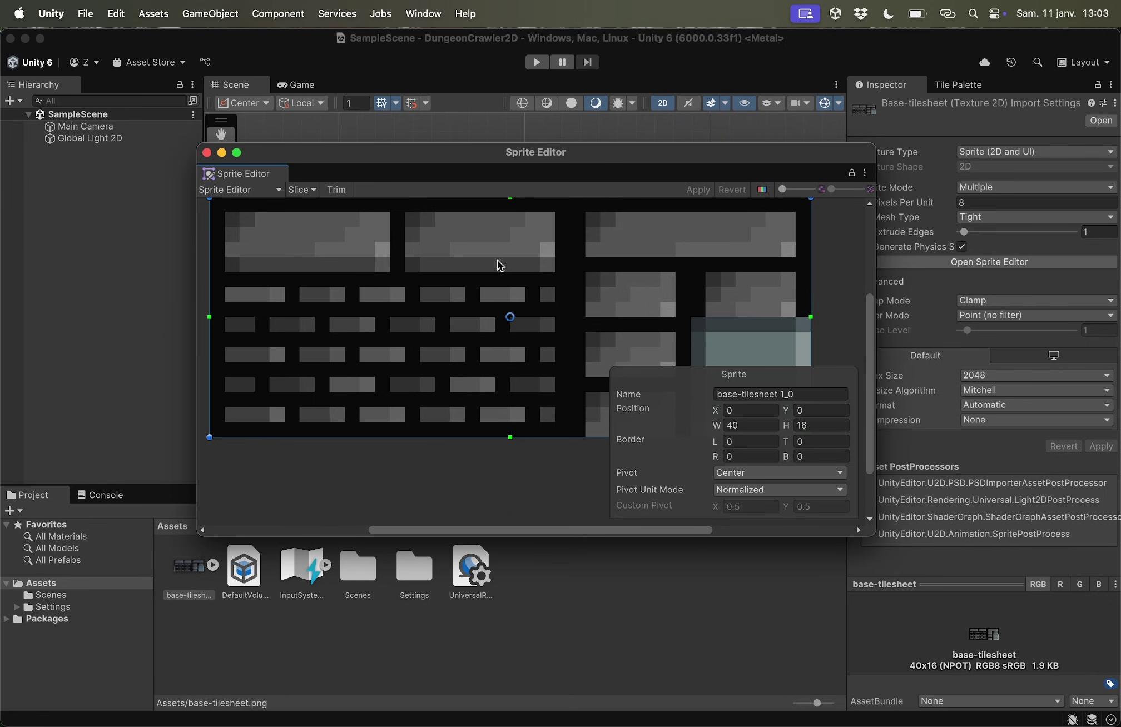
middle_click_drag(500, 265, 326, 252)
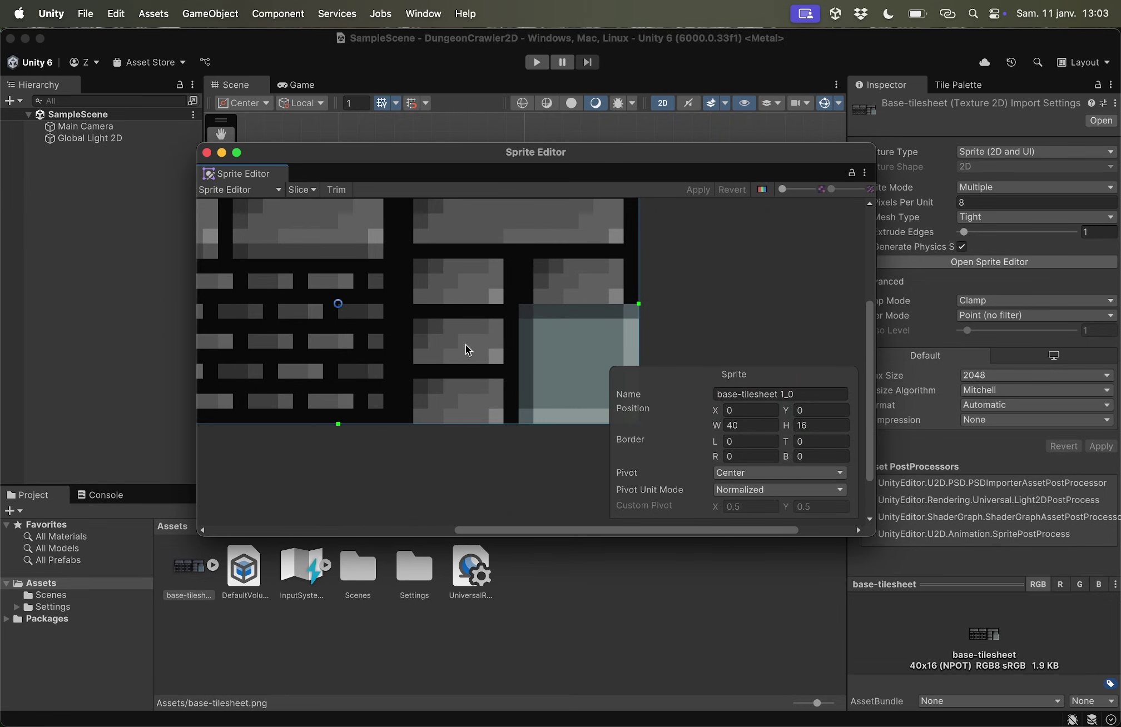
middle_click_drag(465, 344, 381, 358)
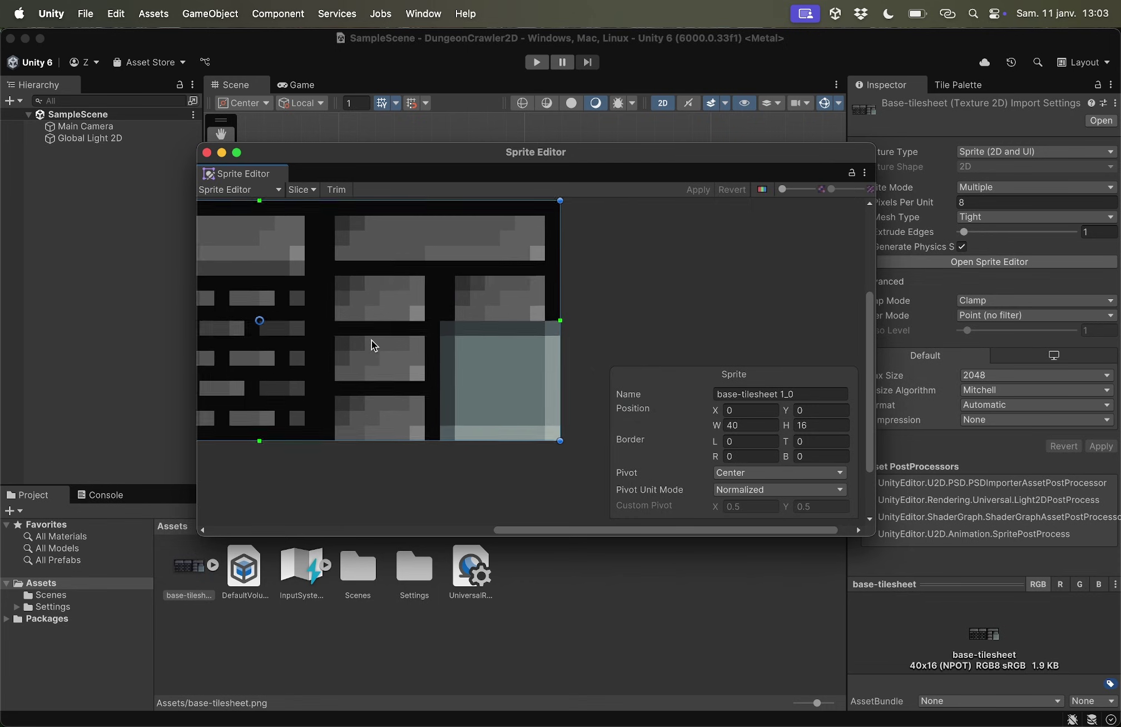
middle_click_drag(367, 341, 593, 356)
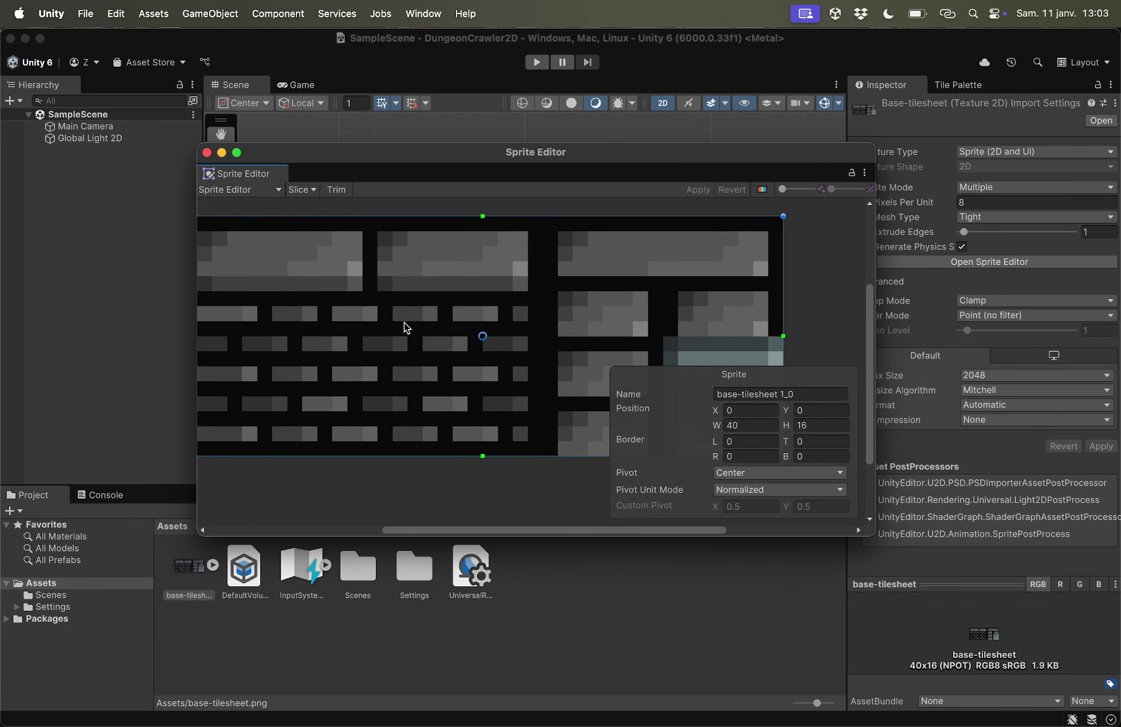
middle_click_drag(406, 325, 459, 333)
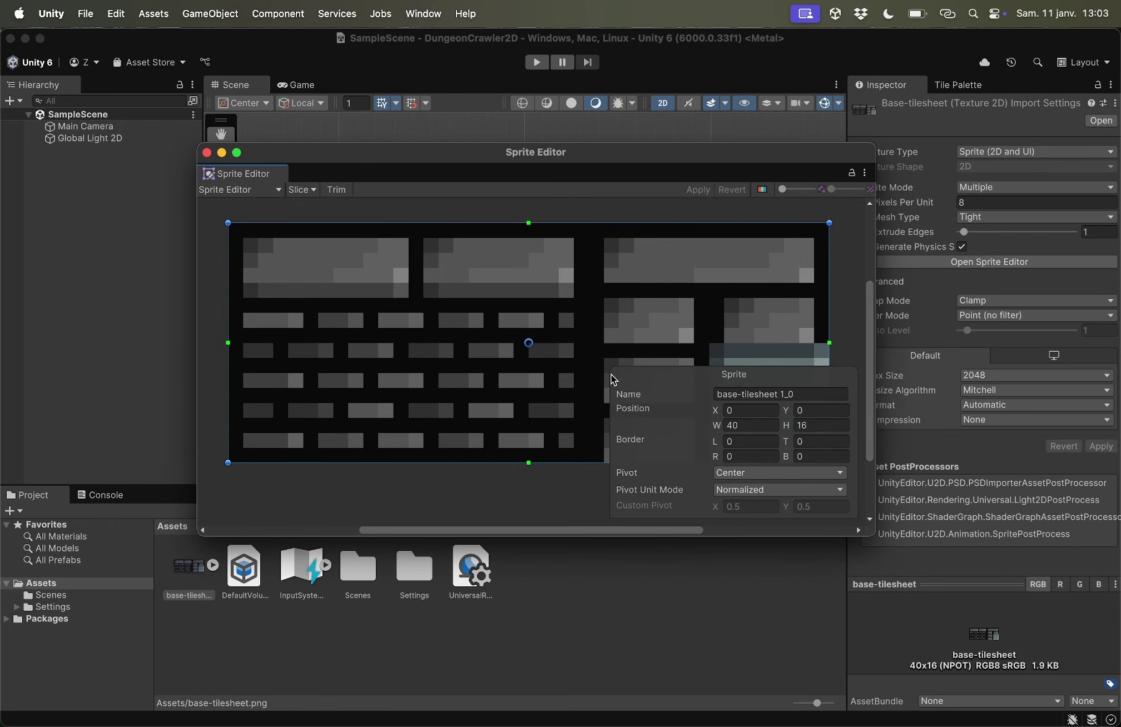
Step: Slice base-tilesheet using Grid By Cell Size at 8×8 pixels, replacing the existing sprites
left_click(308, 194)
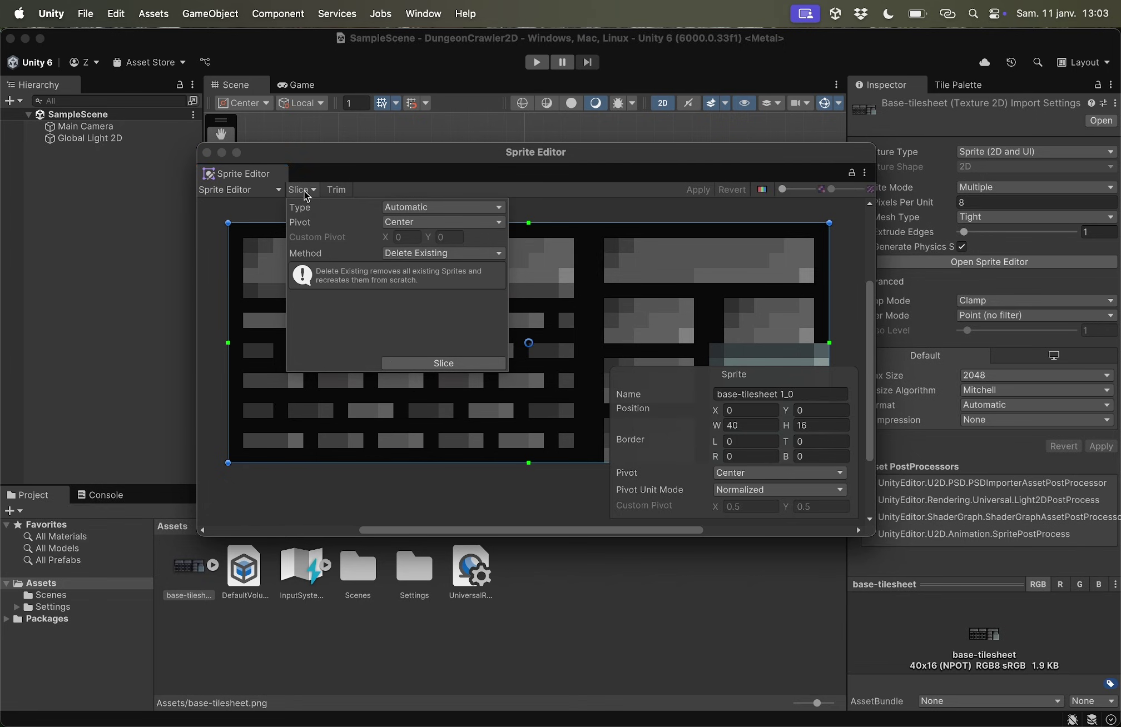
left_click(405, 209)
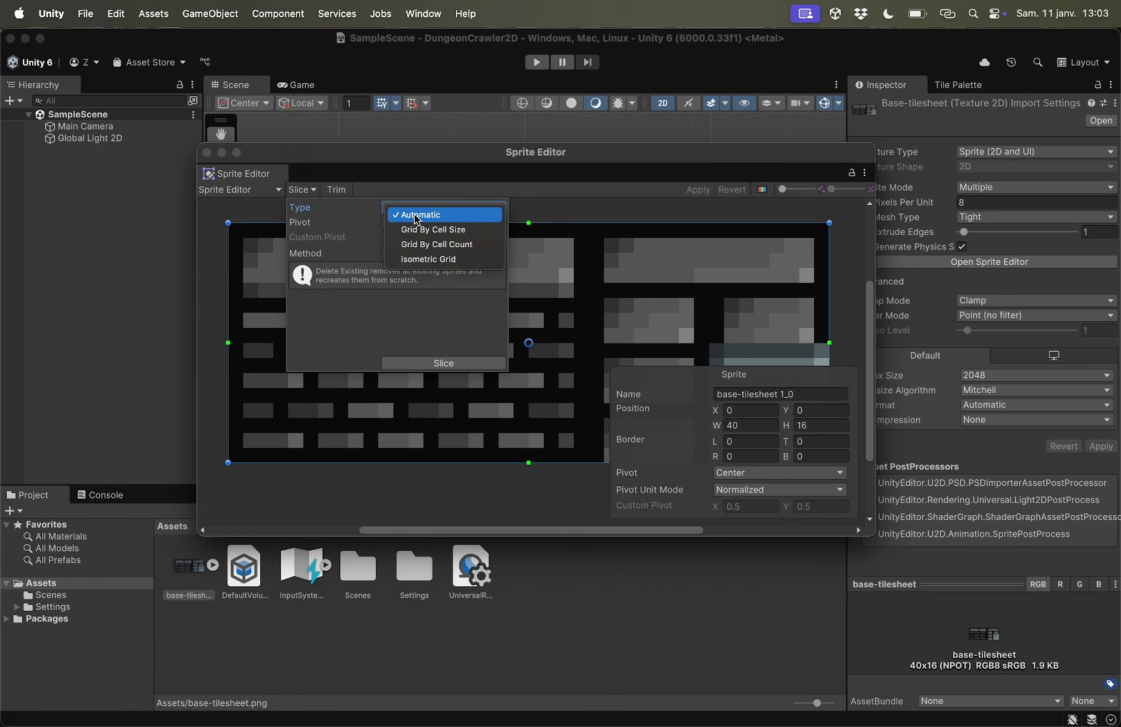
left_click(435, 230)
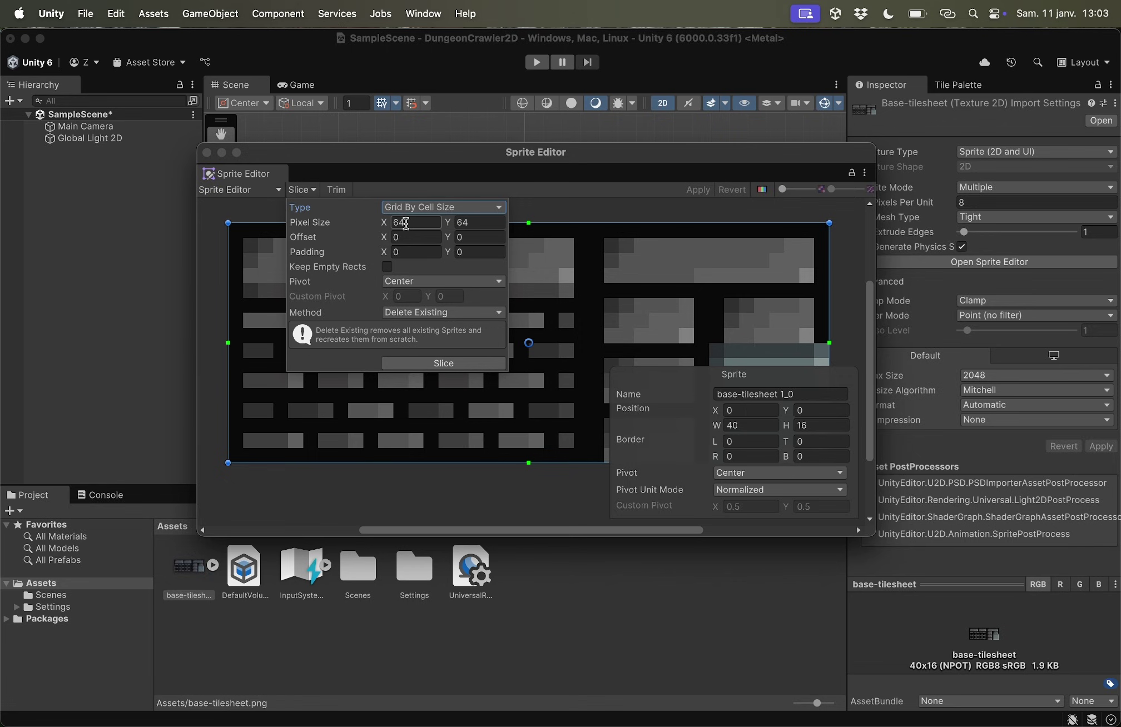
left_click(405, 223)
type("8")
left_click(470, 222)
type("16")
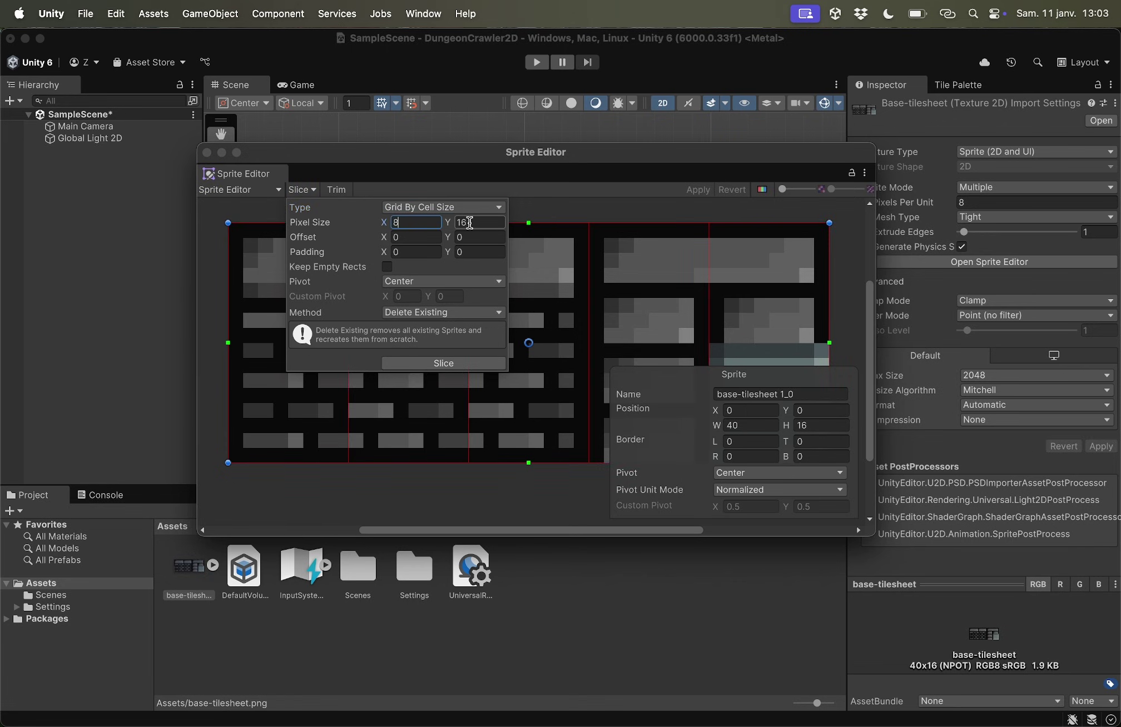
key("Return")
type("8")
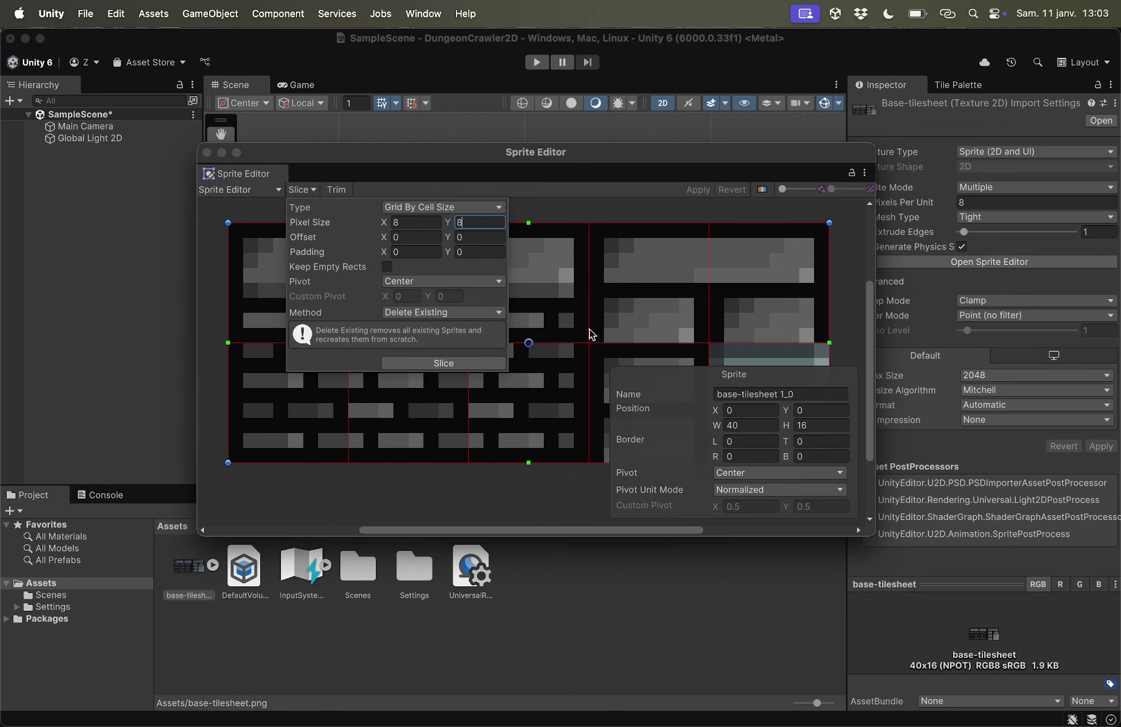
left_click(433, 367)
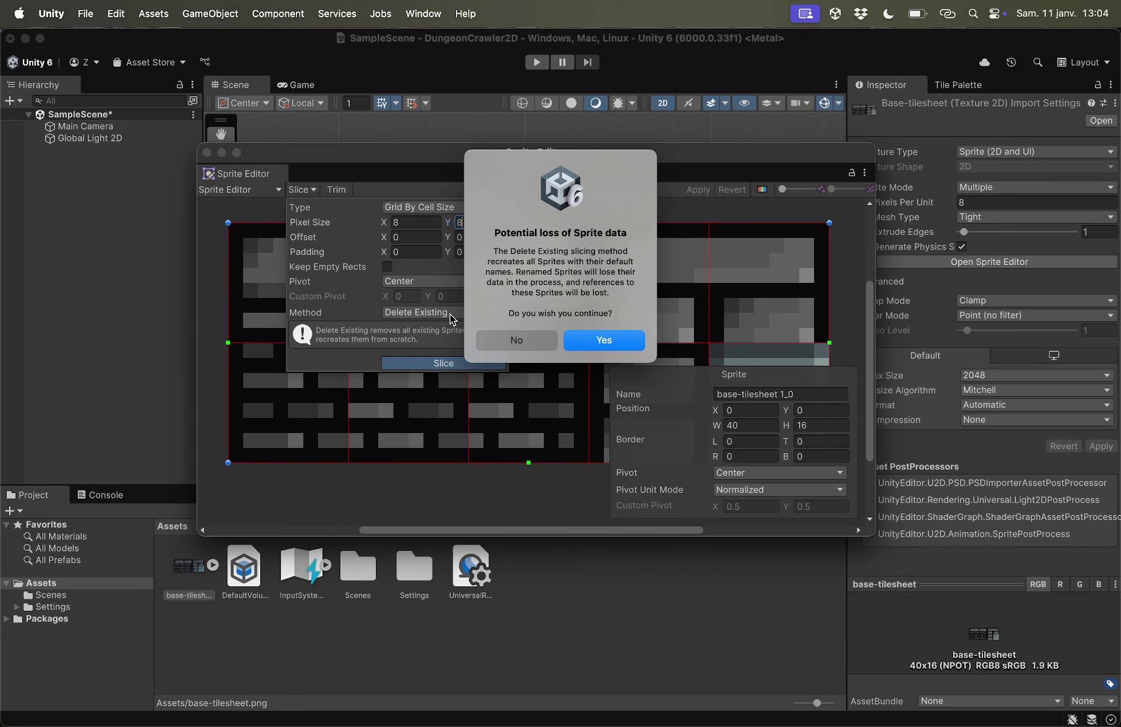
left_click(610, 343)
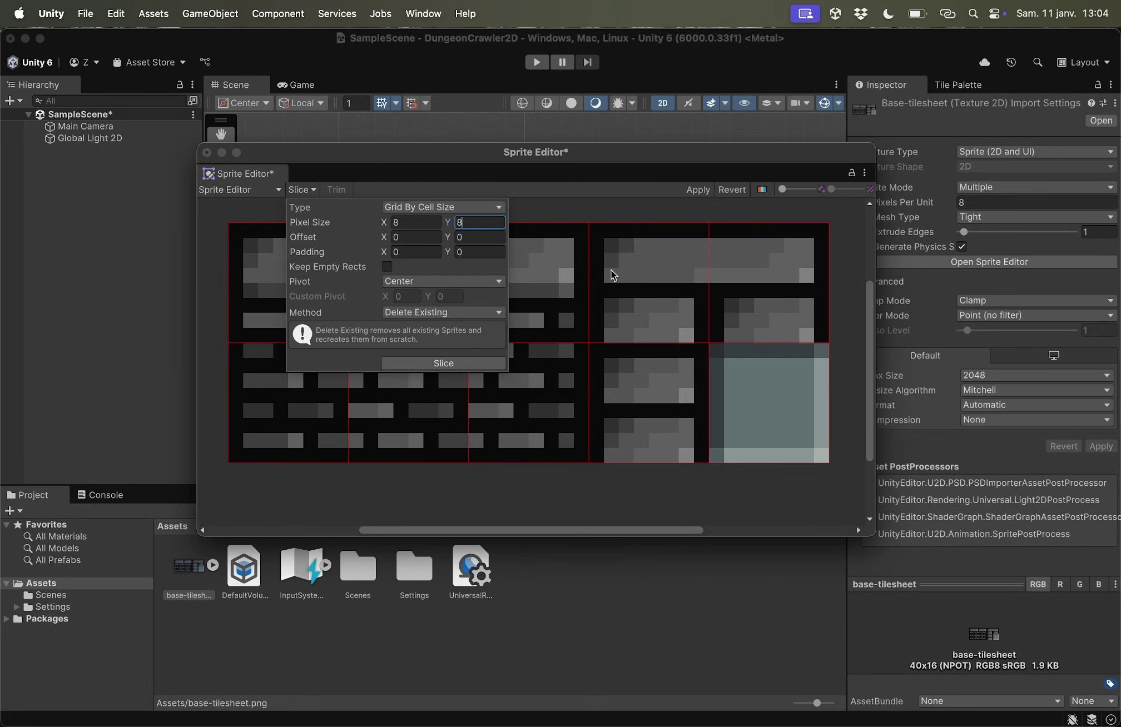
left_click(541, 160)
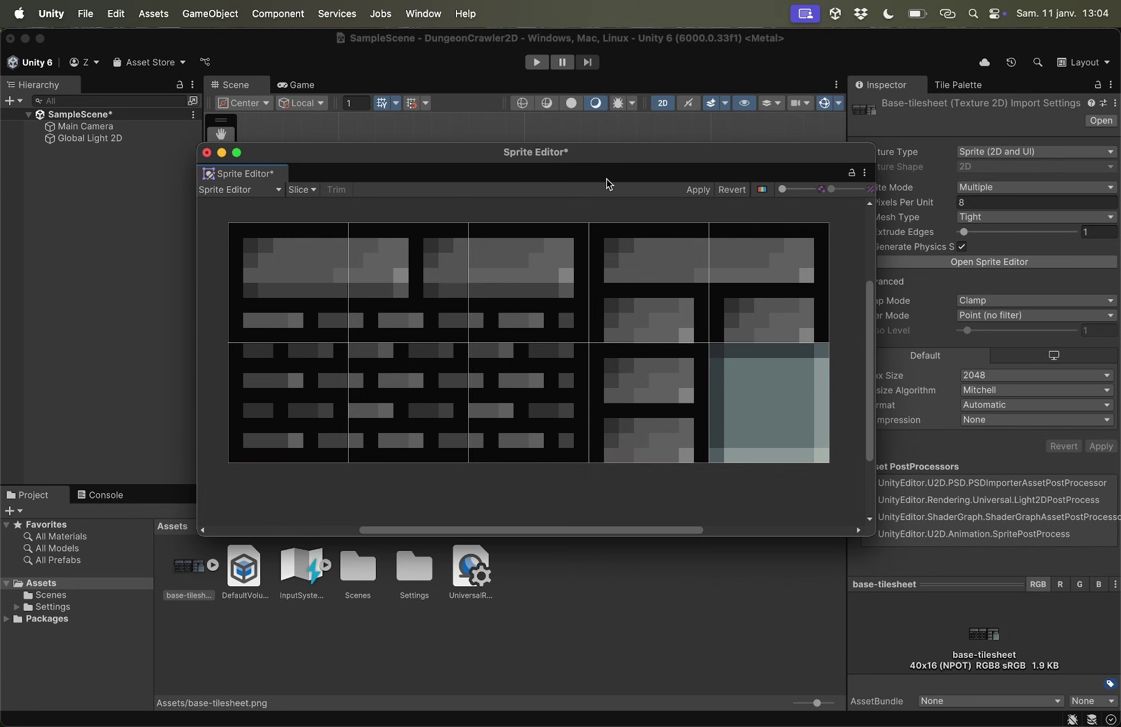
Step: Apply the 8×8 slices and click through the top-row and lower-left sprites to check them
left_click(699, 190)
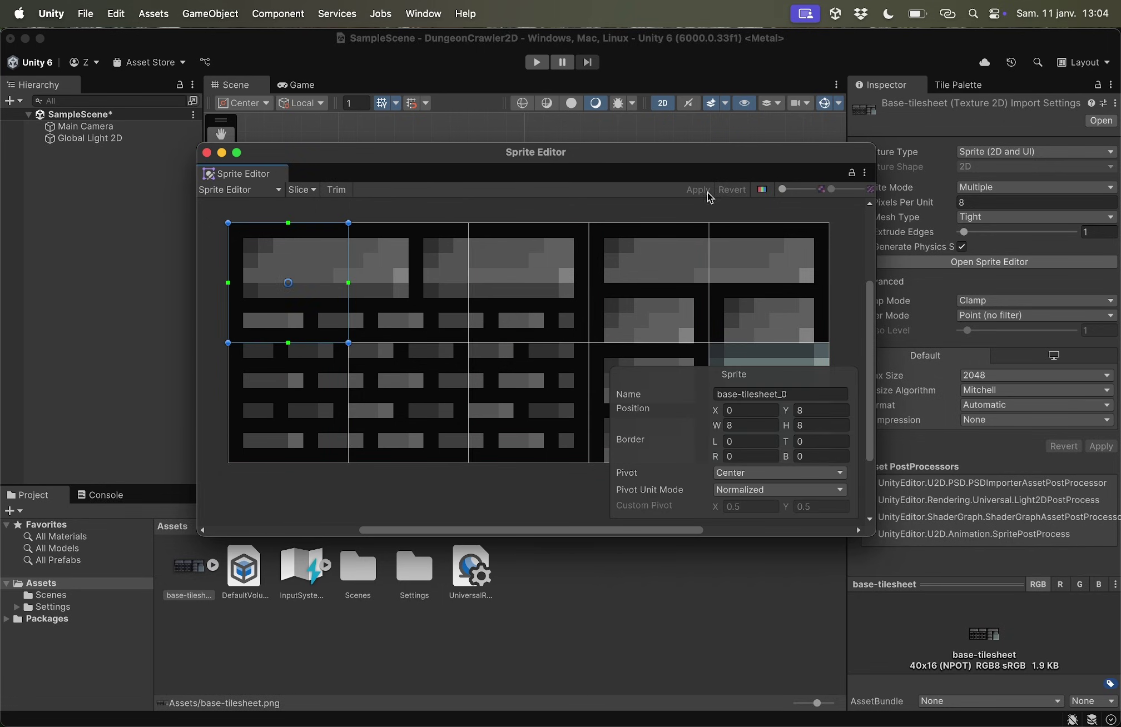
left_click(449, 299)
left_click(516, 291)
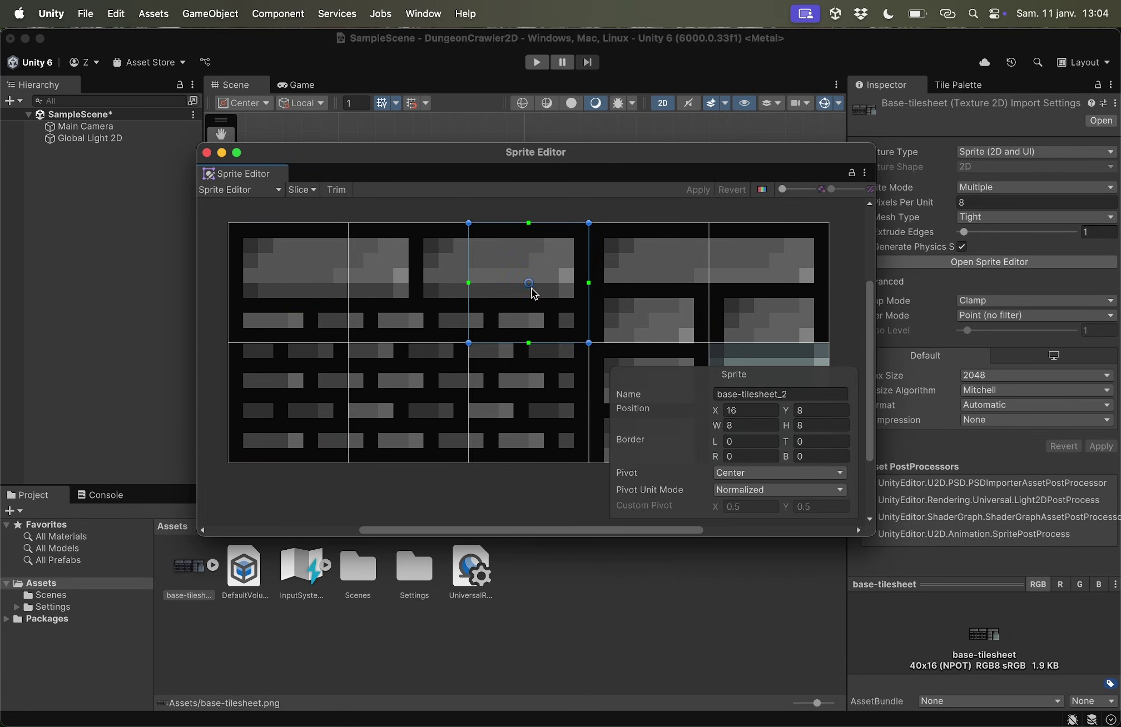
left_click(648, 283)
left_click(765, 285)
left_click(289, 406)
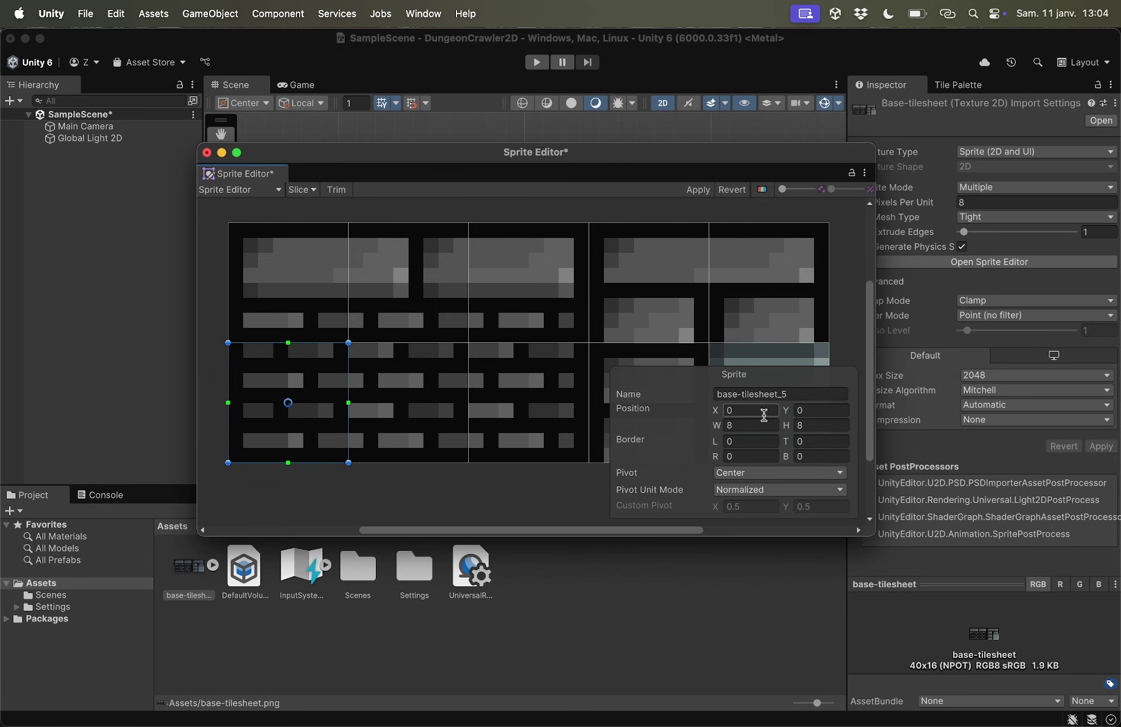
Step: Check the remaining tiles, save the sprite changes with Ctrl+S and close the Sprite Editor
left_click(783, 394)
left_click(426, 402)
left_click(522, 400)
left_click(553, 311)
left_click(641, 293)
key("super+s")
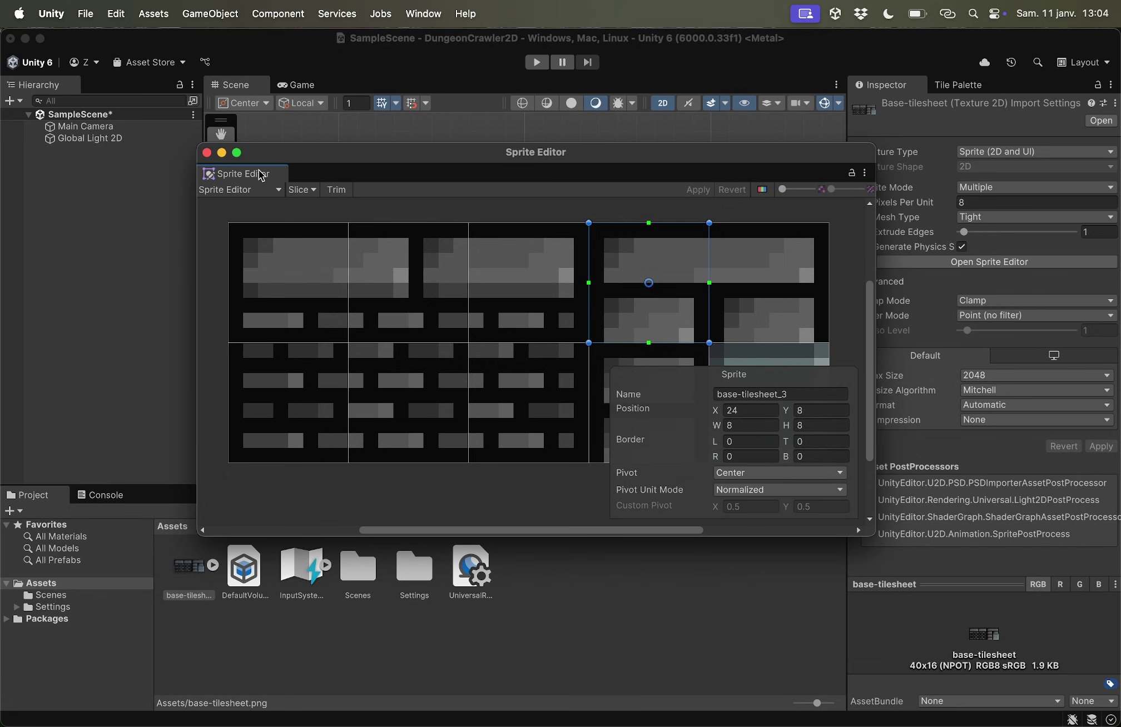
left_click(207, 154)
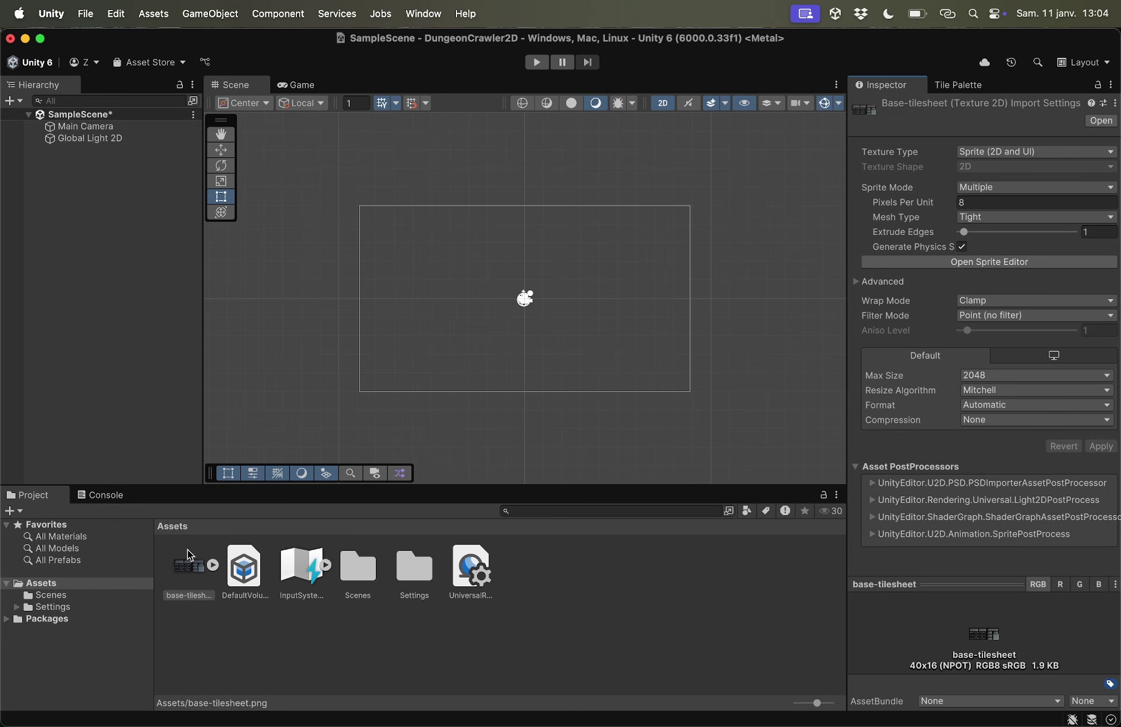
left_click(213, 565)
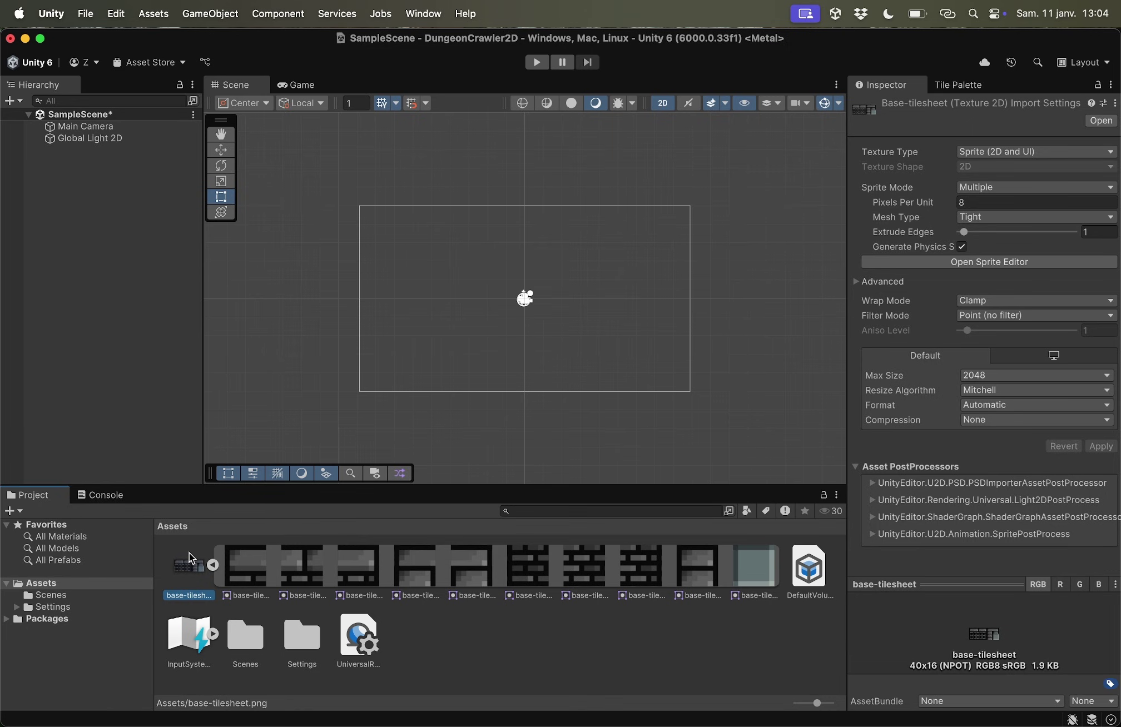
left_click(213, 565)
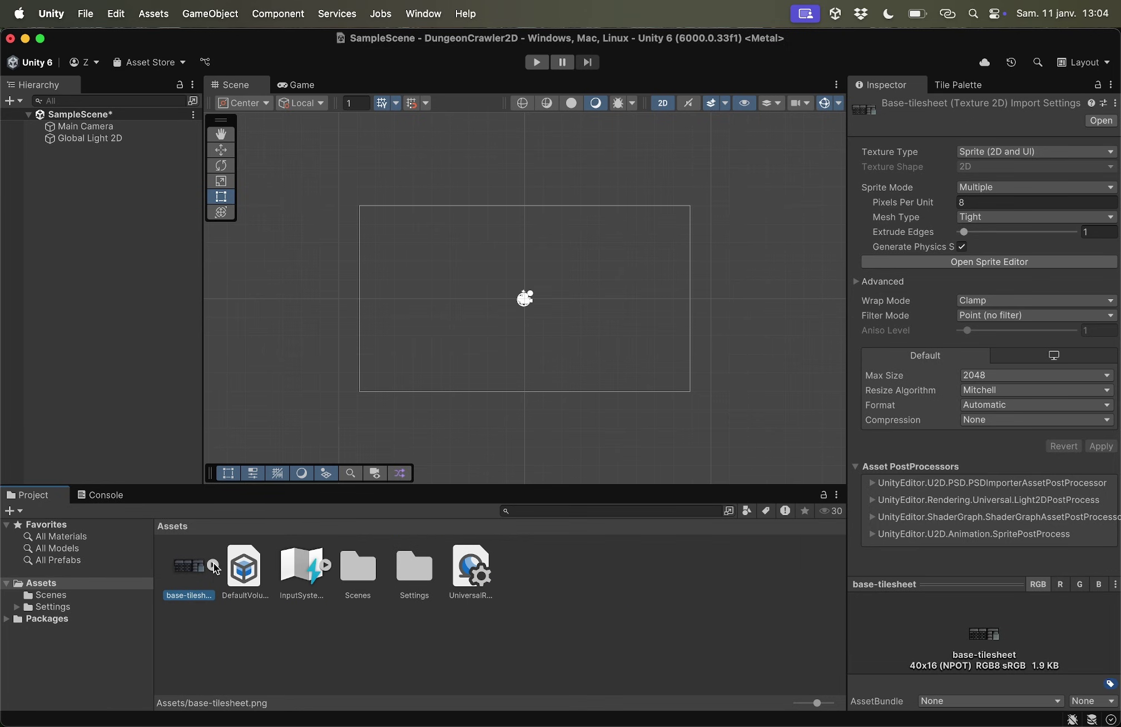
scroll(547, 390, "down", 1)
scroll(544, 388, "down", 1)
scroll(573, 325, "up", 2)
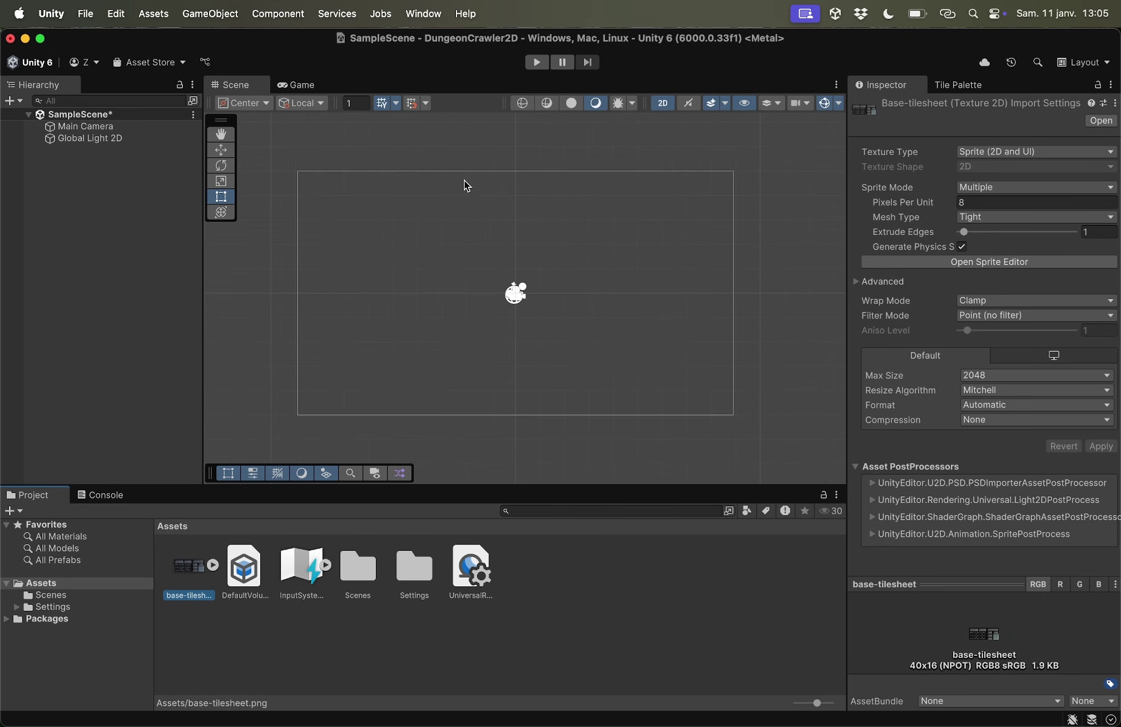
left_click(419, 15)
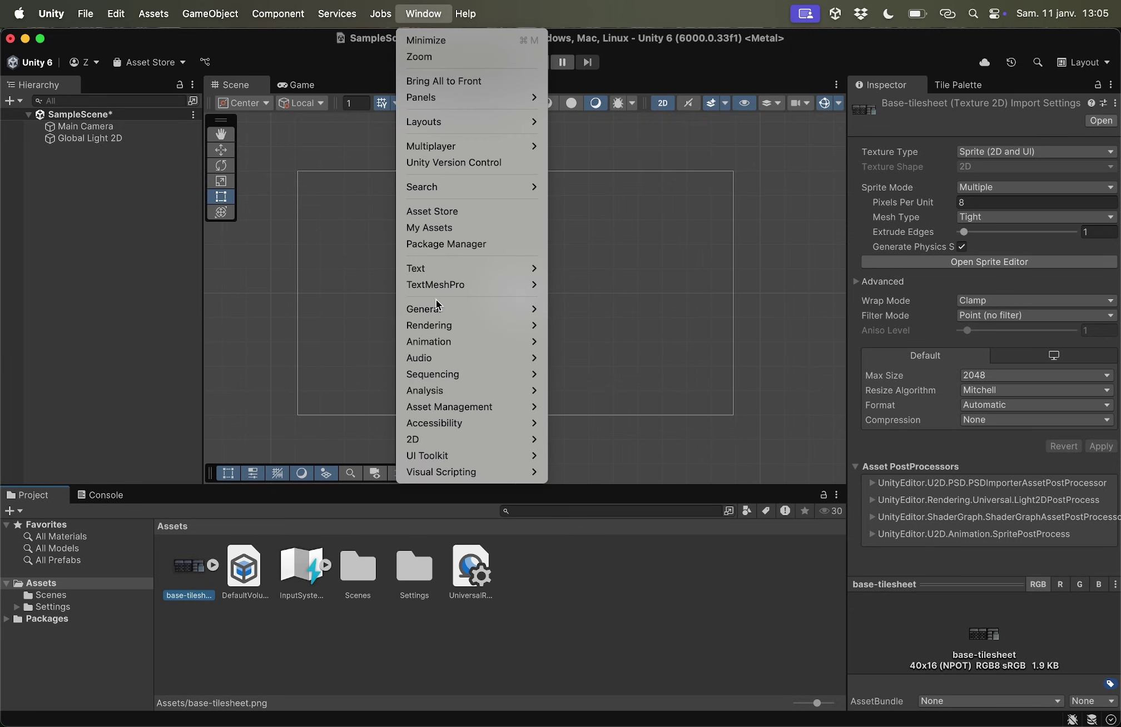
Step: Open Window > 2D > Tile Palette, dock it beside the Inspector, and drag its splitter down
mouse_move(428, 441)
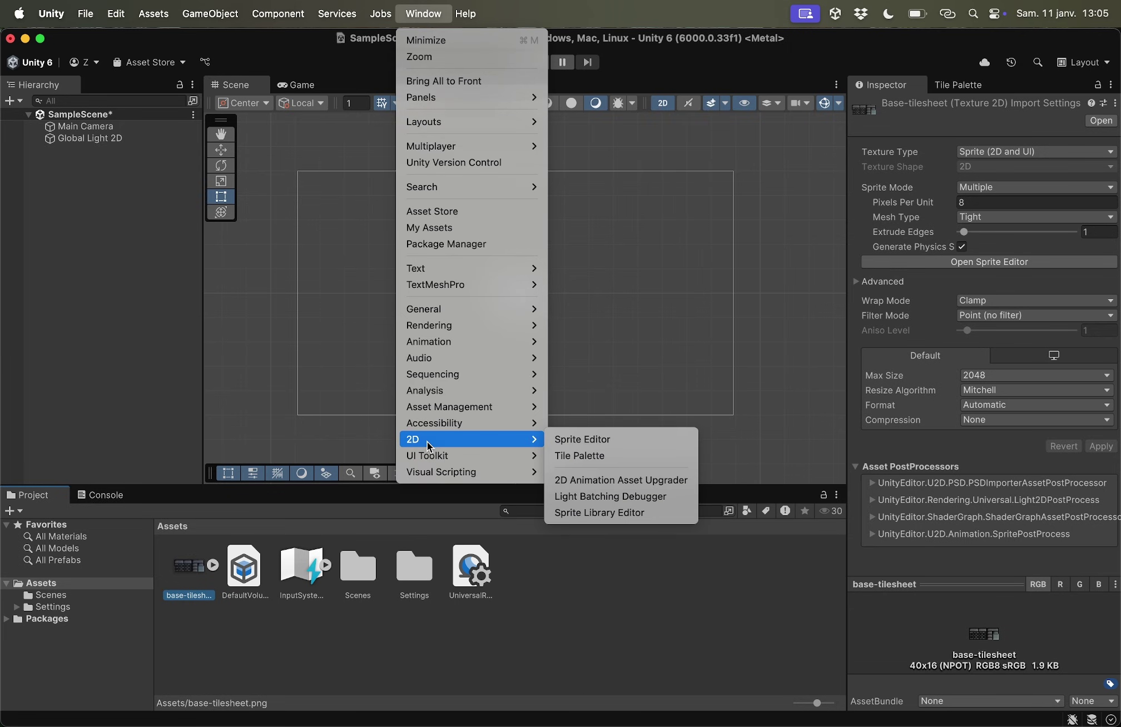
left_click(618, 457)
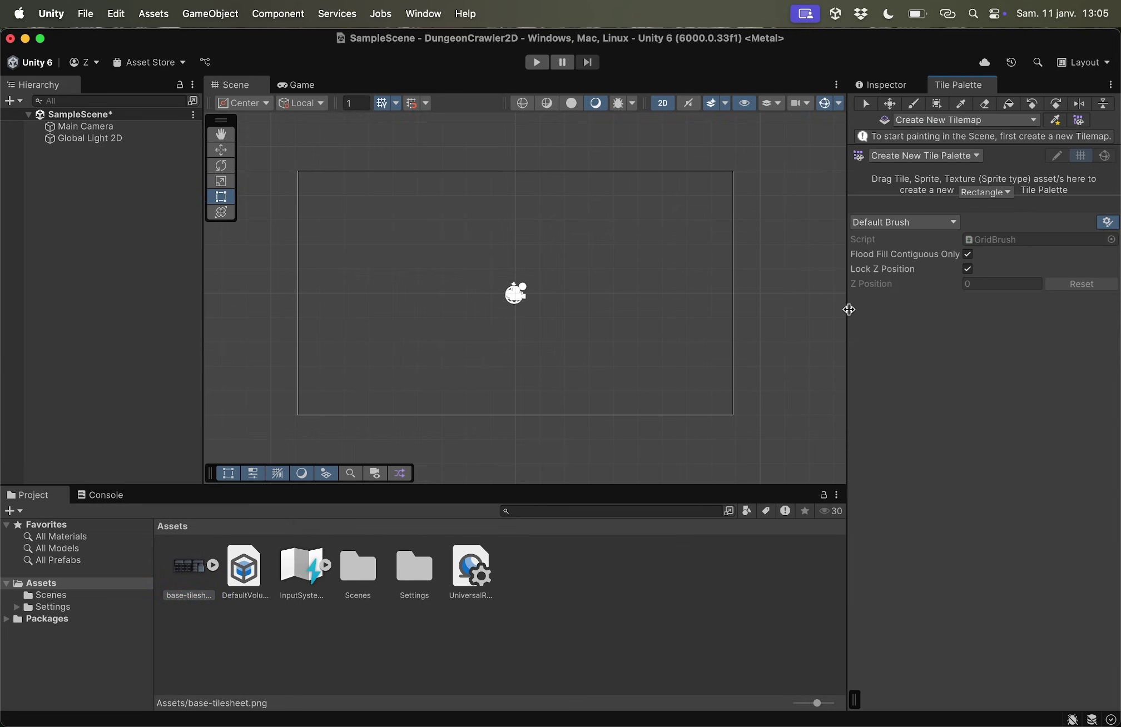
left_click_drag(847, 310, 799, 310)
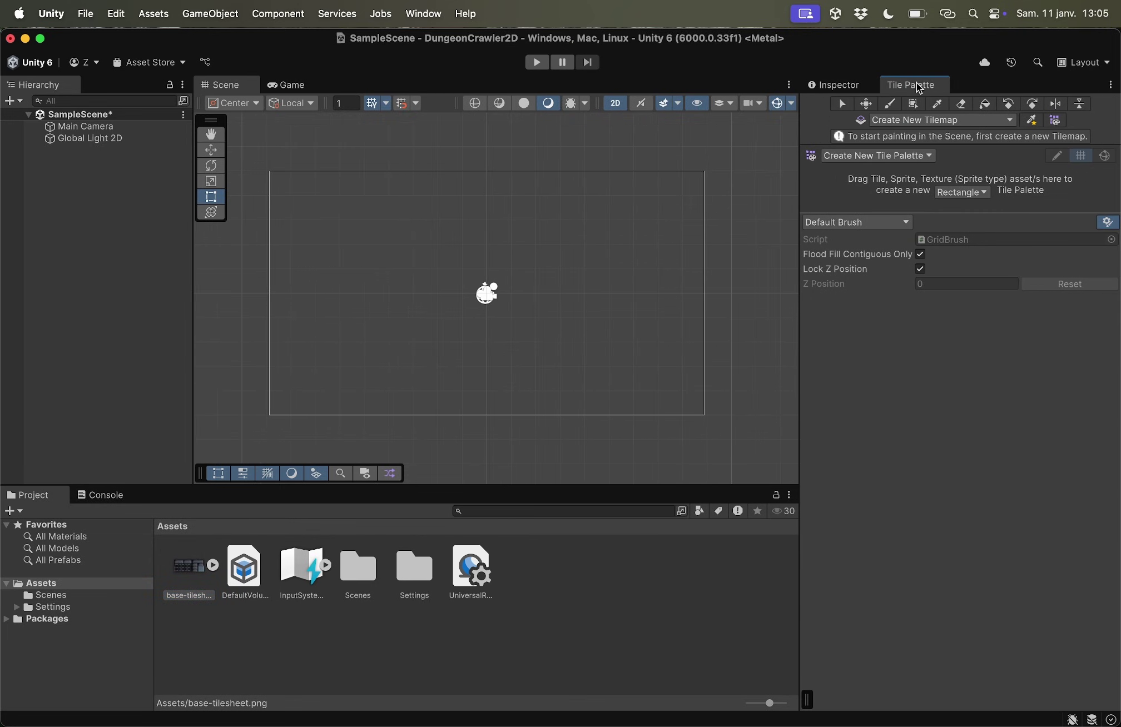
left_click_drag(915, 85, 411, 290)
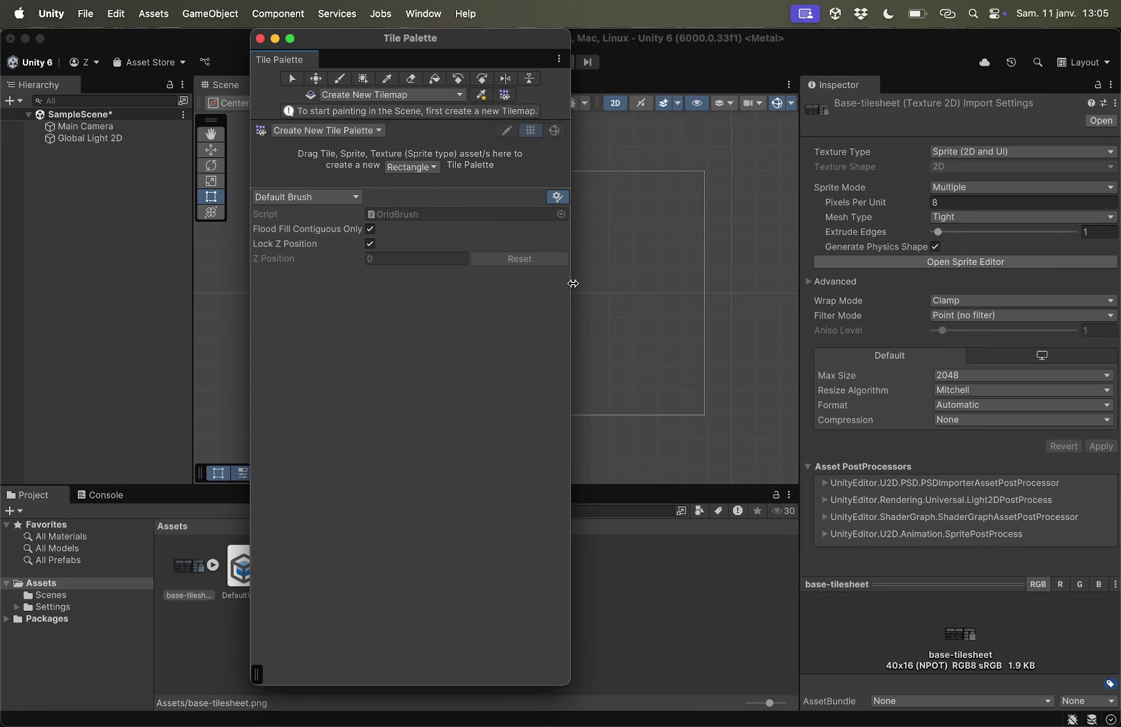
left_click_drag(570, 283, 966, 261)
mouse_move(692, 45)
left_mouse_down()
mouse_move(522, 181)
mouse_move(667, 173)
left_mouse_up()
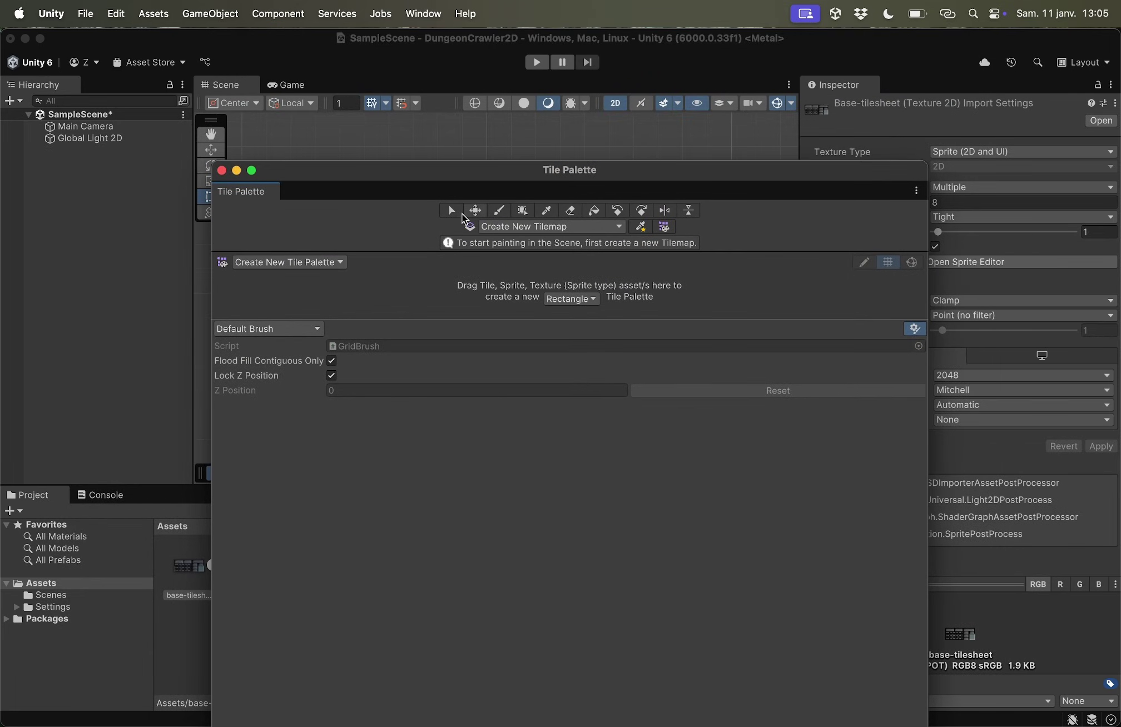
mouse_move(231, 191)
left_mouse_down()
mouse_move(249, 199)
mouse_move(904, 92)
left_mouse_up()
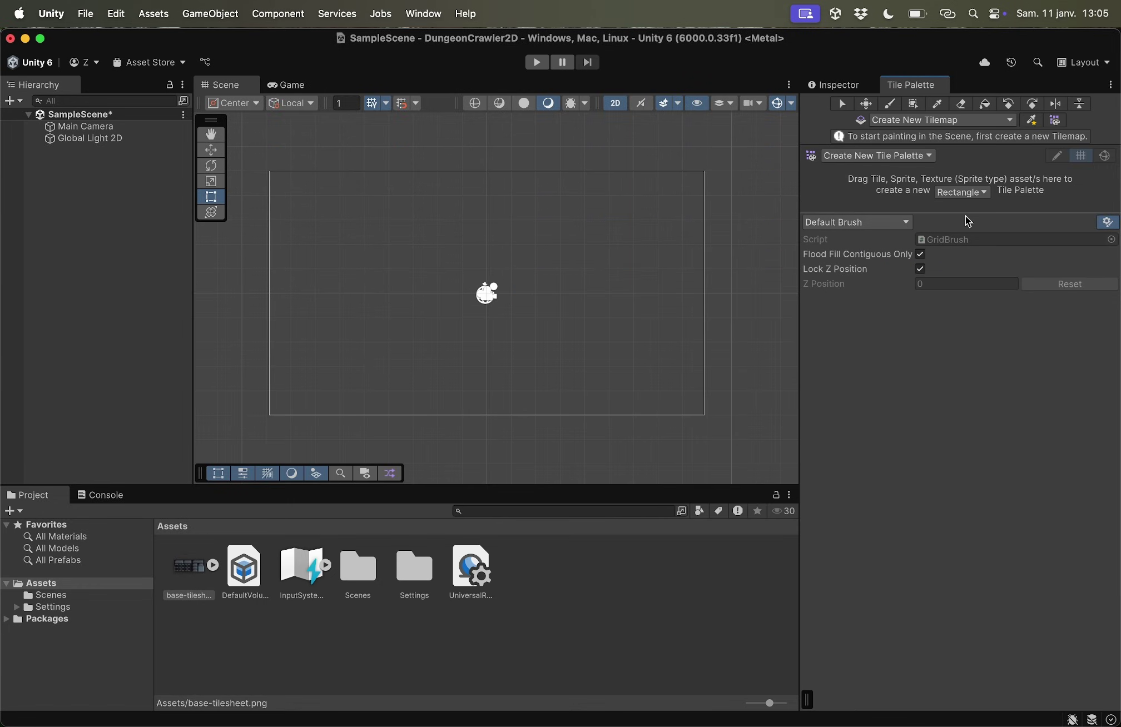
left_click_drag(966, 216, 967, 283)
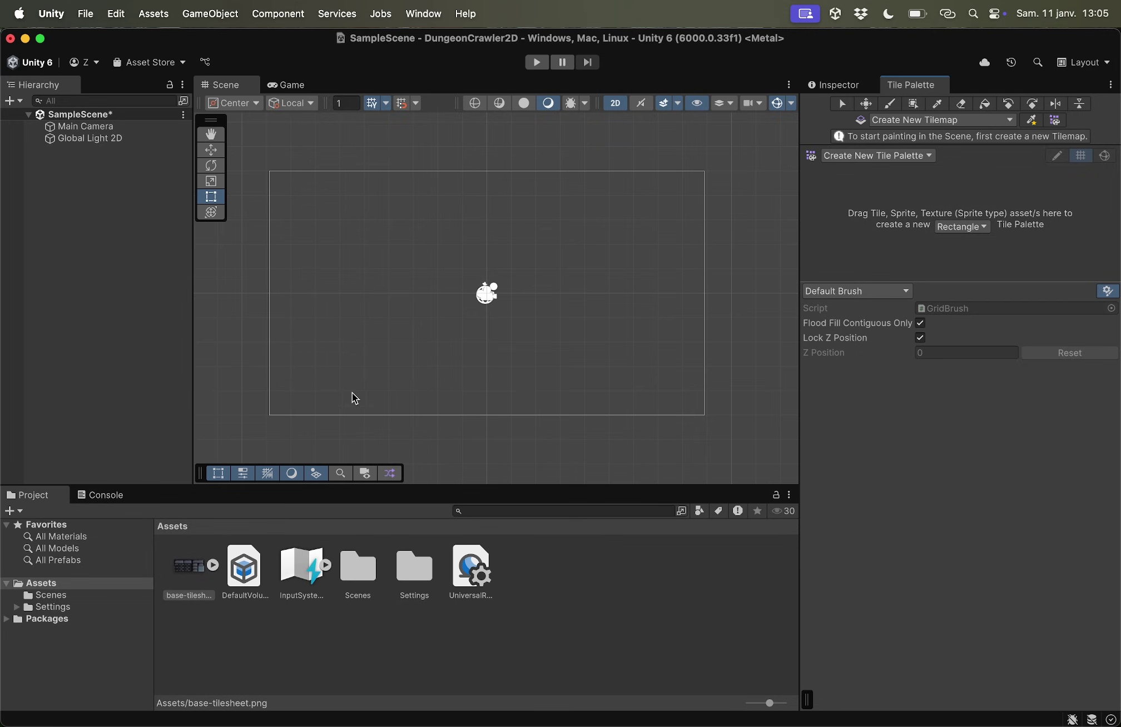
Step: Drop the sliced base-tilesheet into the empty palette and save it in a new Tiles folder
mouse_move(189, 575)
left_mouse_down()
mouse_move(296, 586)
mouse_move(931, 226)
mouse_move(903, 207)
left_mouse_up()
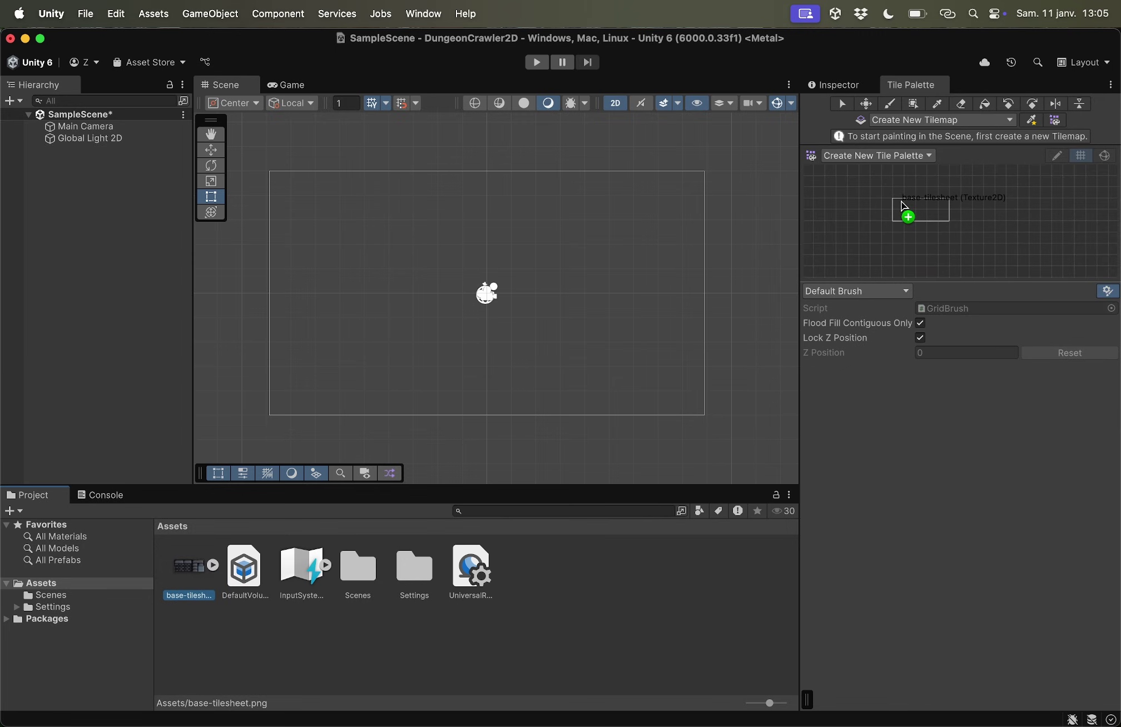
left_click_drag(903, 207, 899, 214)
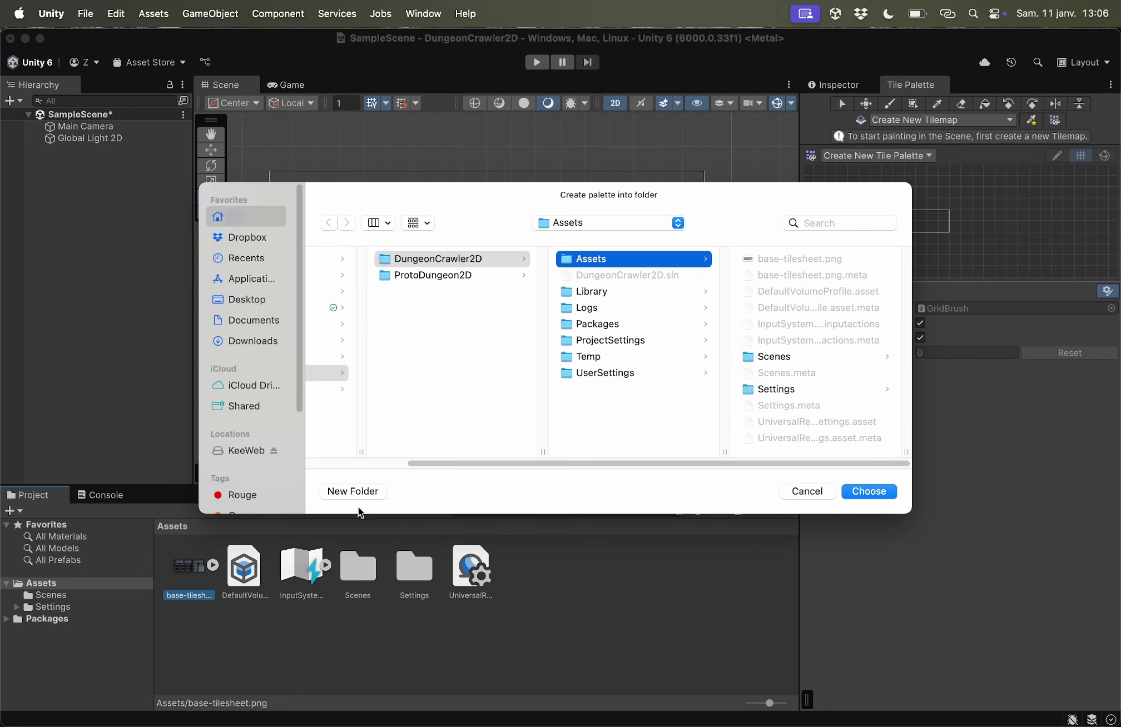
left_click(346, 496)
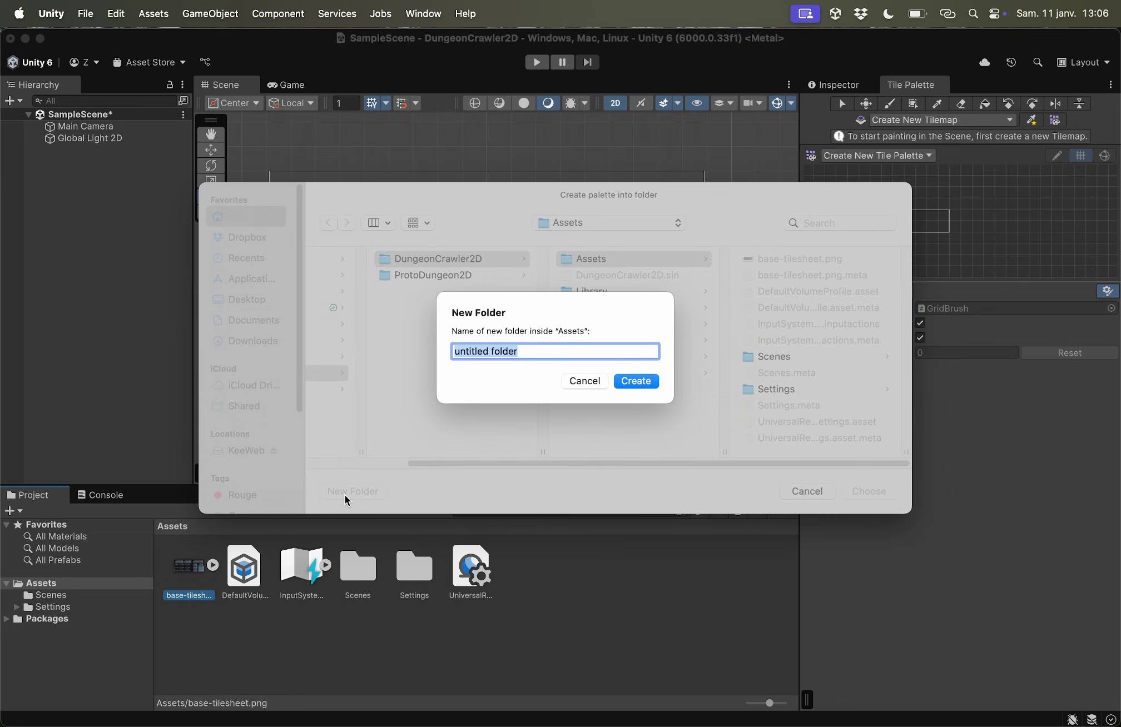
type("Tiles")
left_click(639, 384)
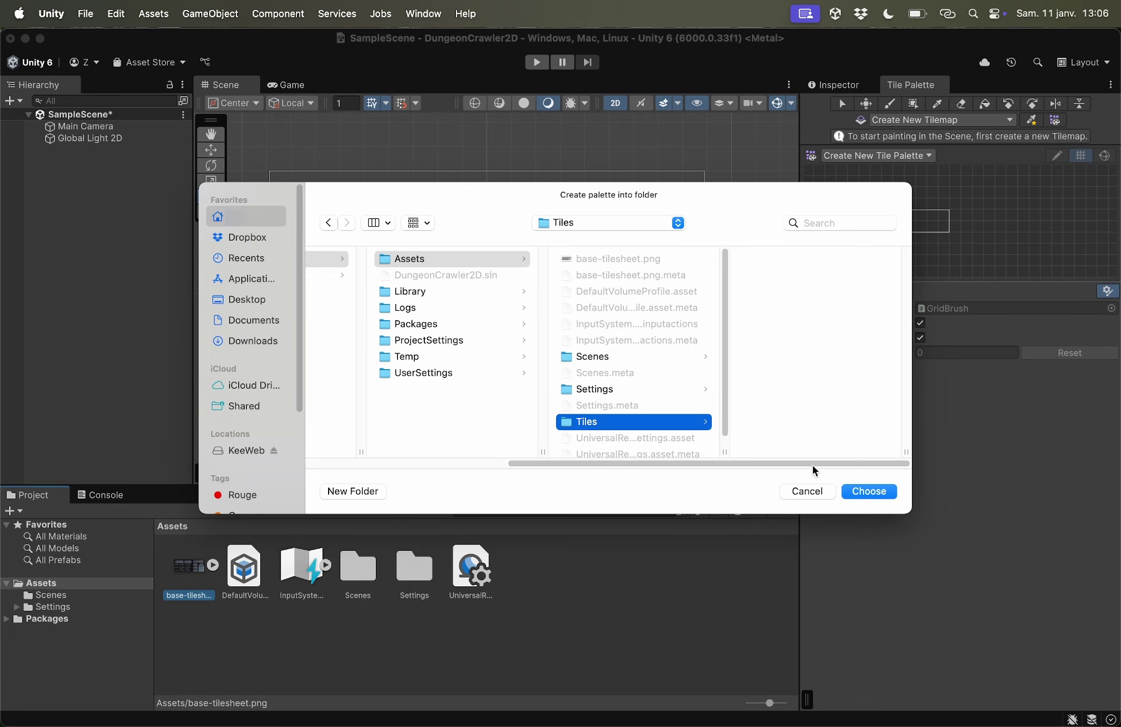
left_click(870, 492)
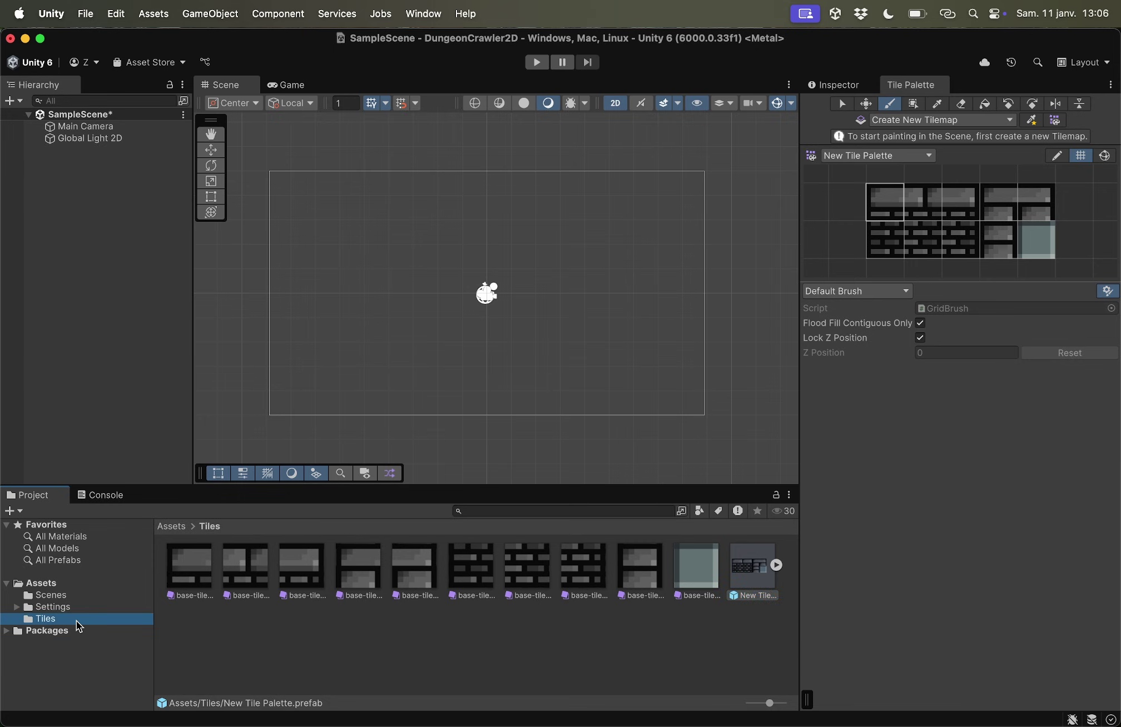
Step: Create a Rectangular Tilemap under a new Grid and make it the palette's painting target
left_click(40, 582)
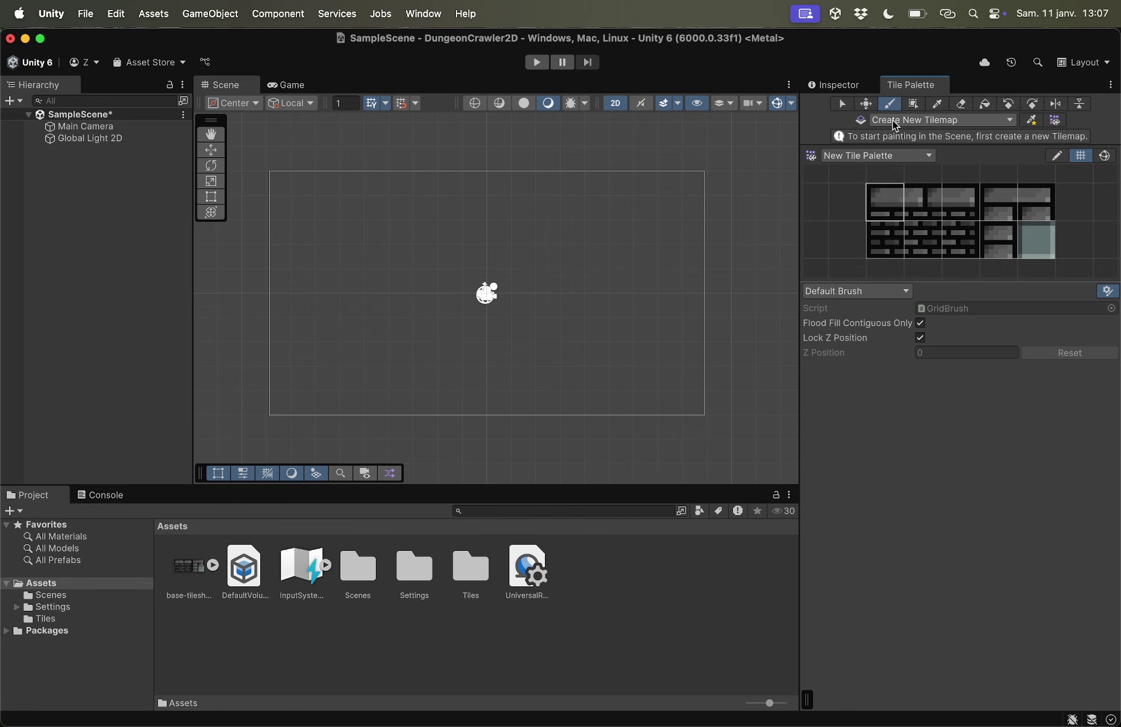
left_click(932, 122)
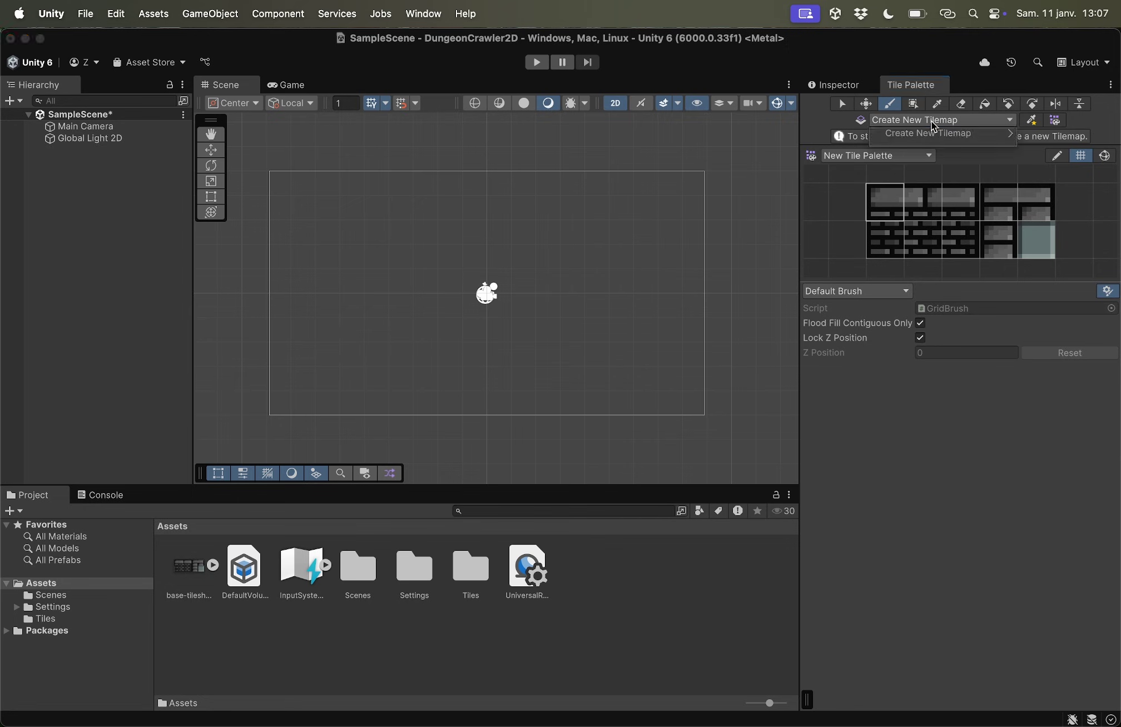
mouse_move(940, 134)
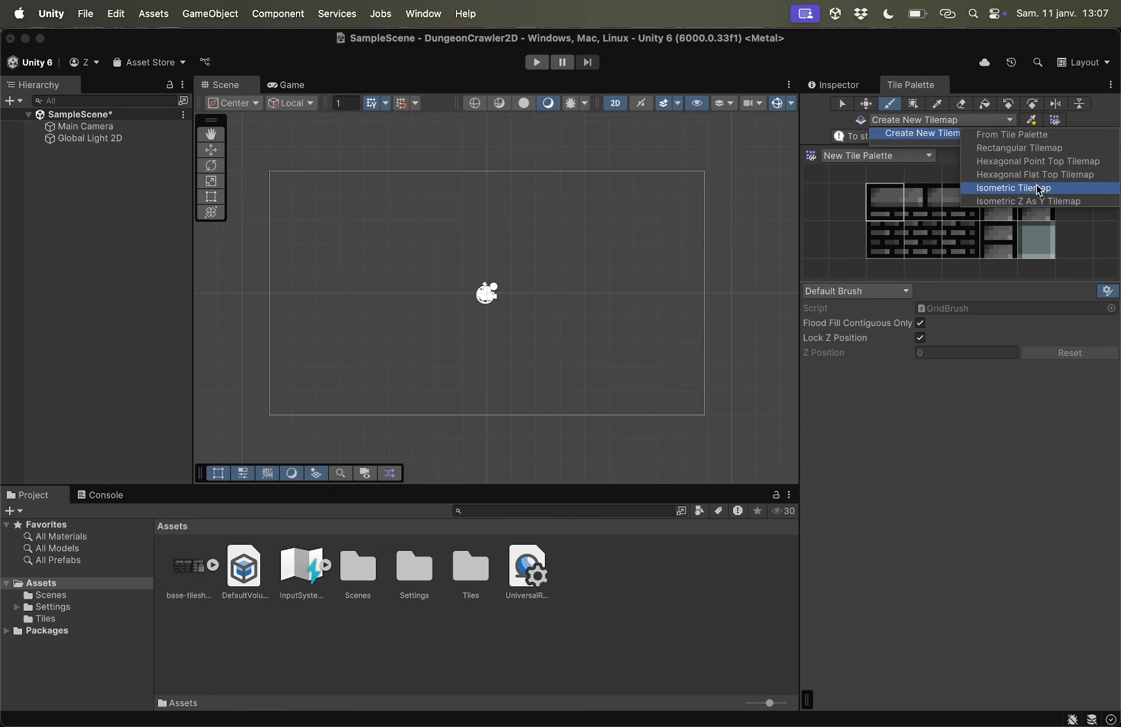
left_click(1007, 149)
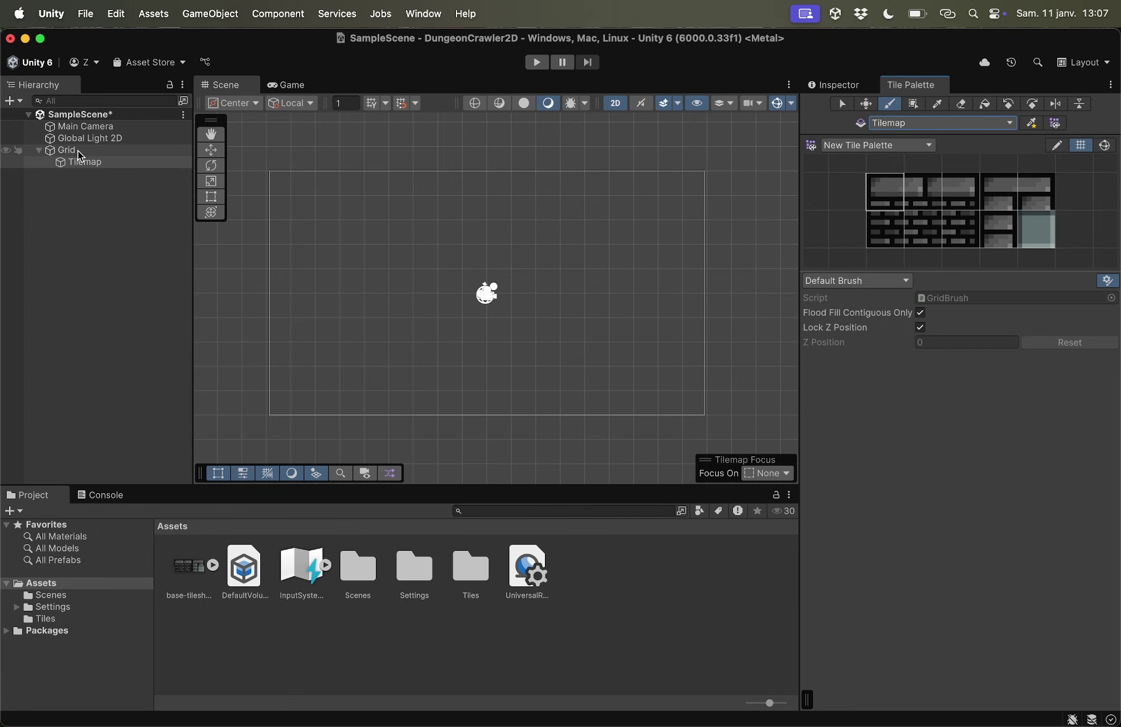
left_click(85, 164)
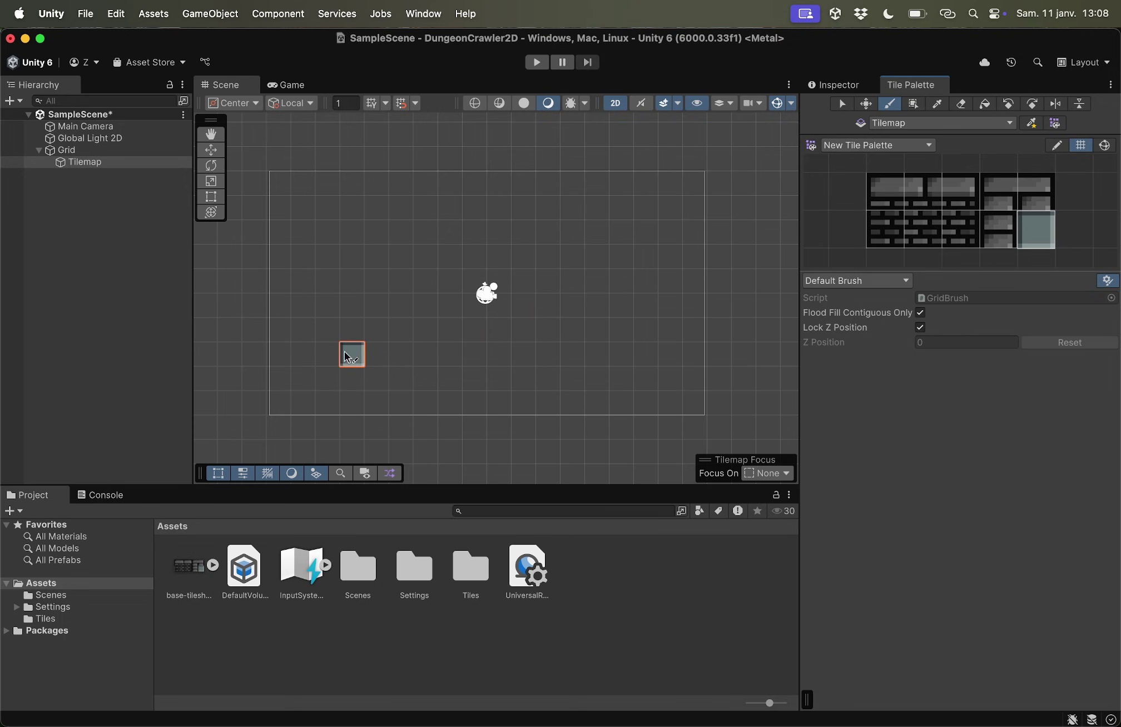
mouse_move(324, 356)
left_mouse_down()
mouse_move(458, 362)
mouse_move(345, 310)
mouse_move(345, 287)
mouse_move(575, 255)
left_mouse_up()
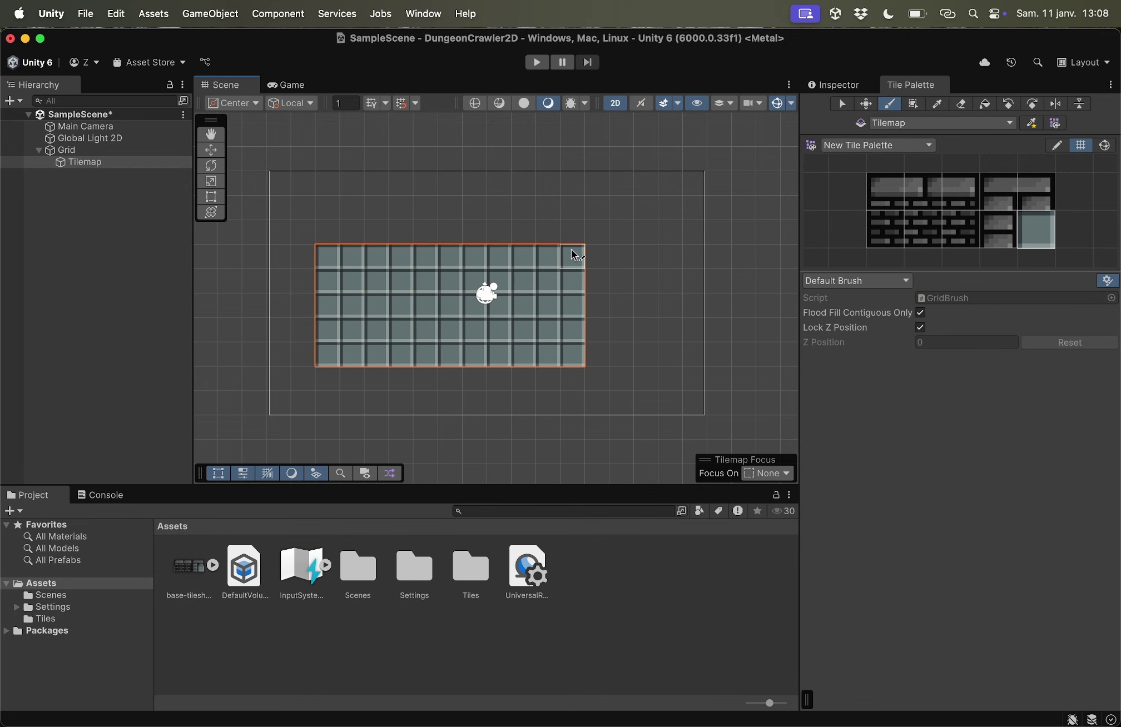
left_click(922, 229)
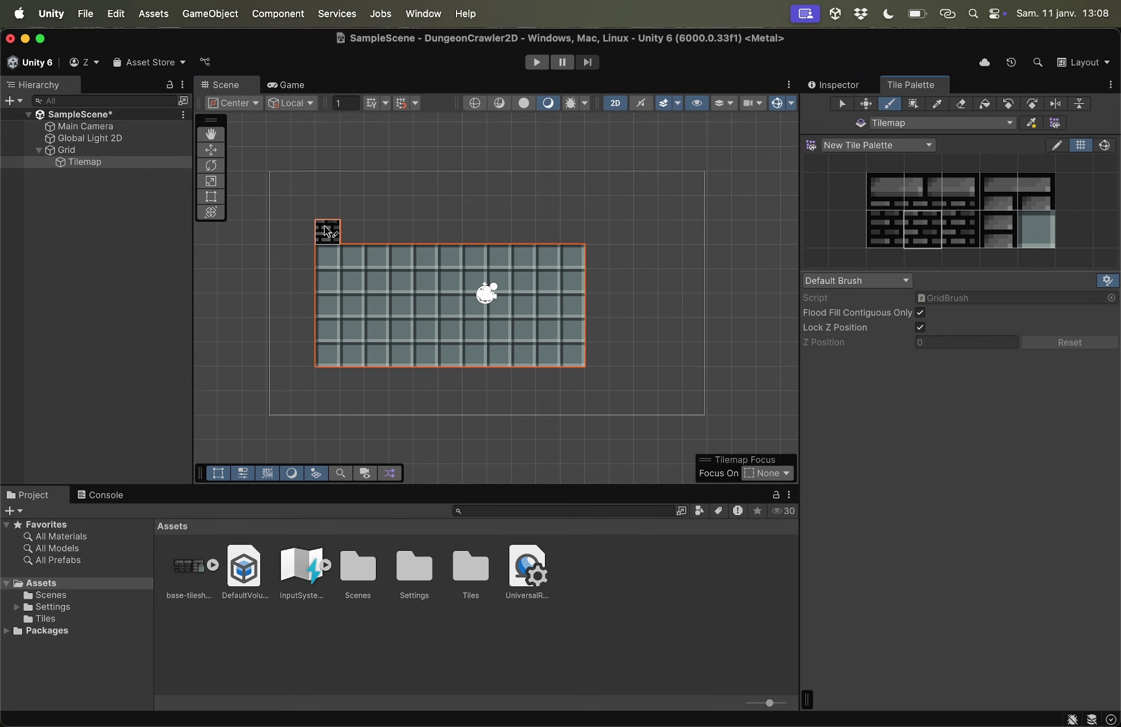
left_click_drag(328, 230, 523, 231)
left_click(997, 230)
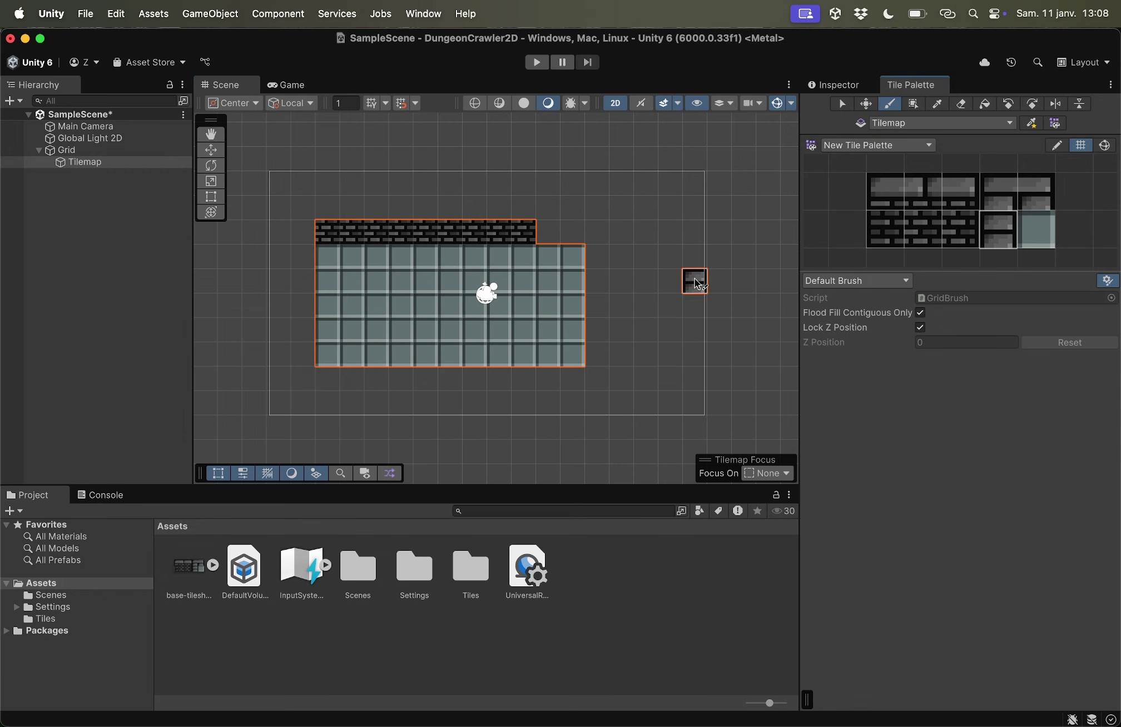
left_click_drag(621, 255, 621, 356)
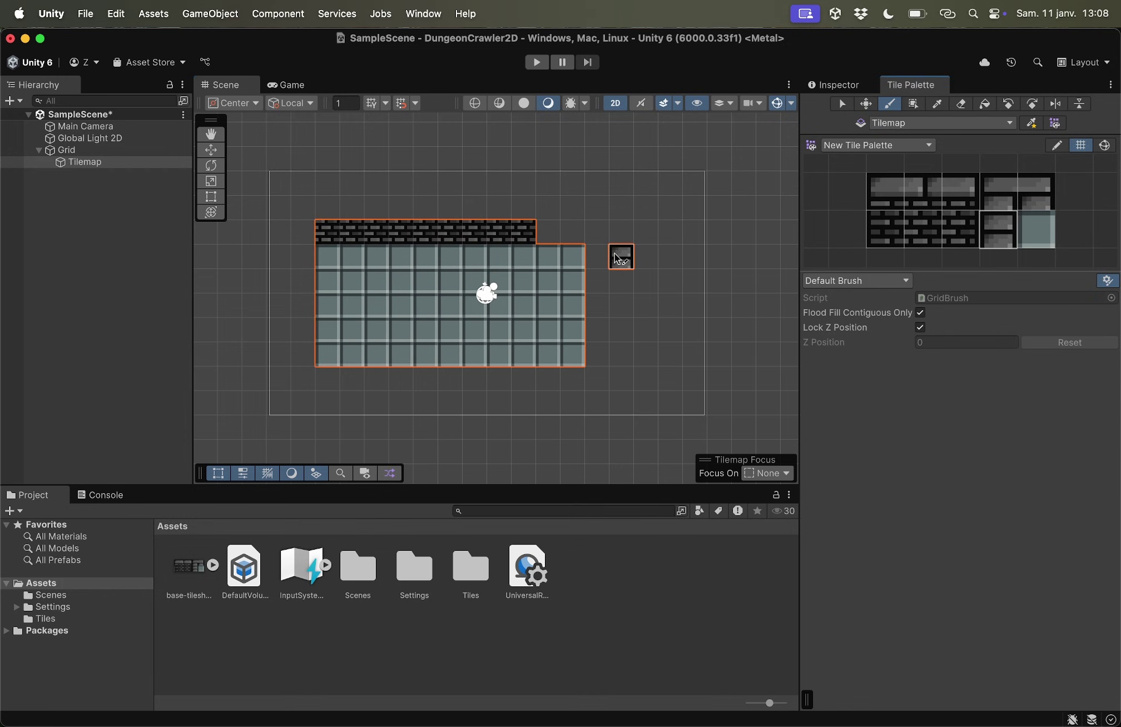
left_click(1029, 202)
left_click_drag(645, 207, 695, 305)
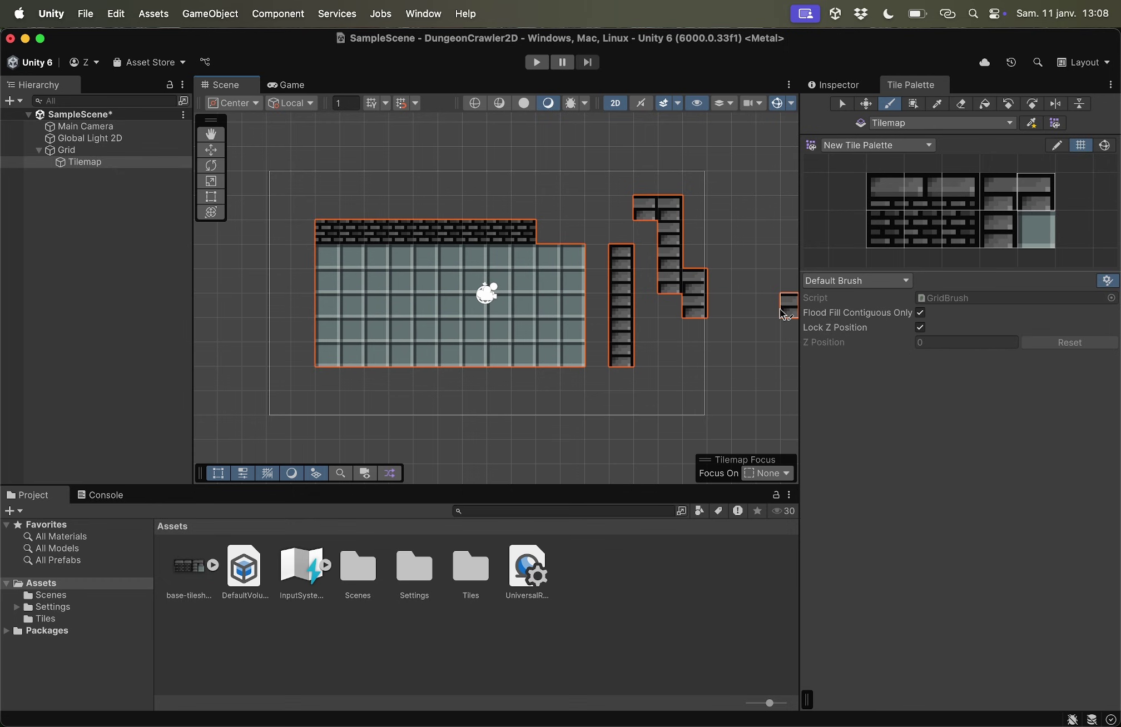
key("super+z")
key("super+z")
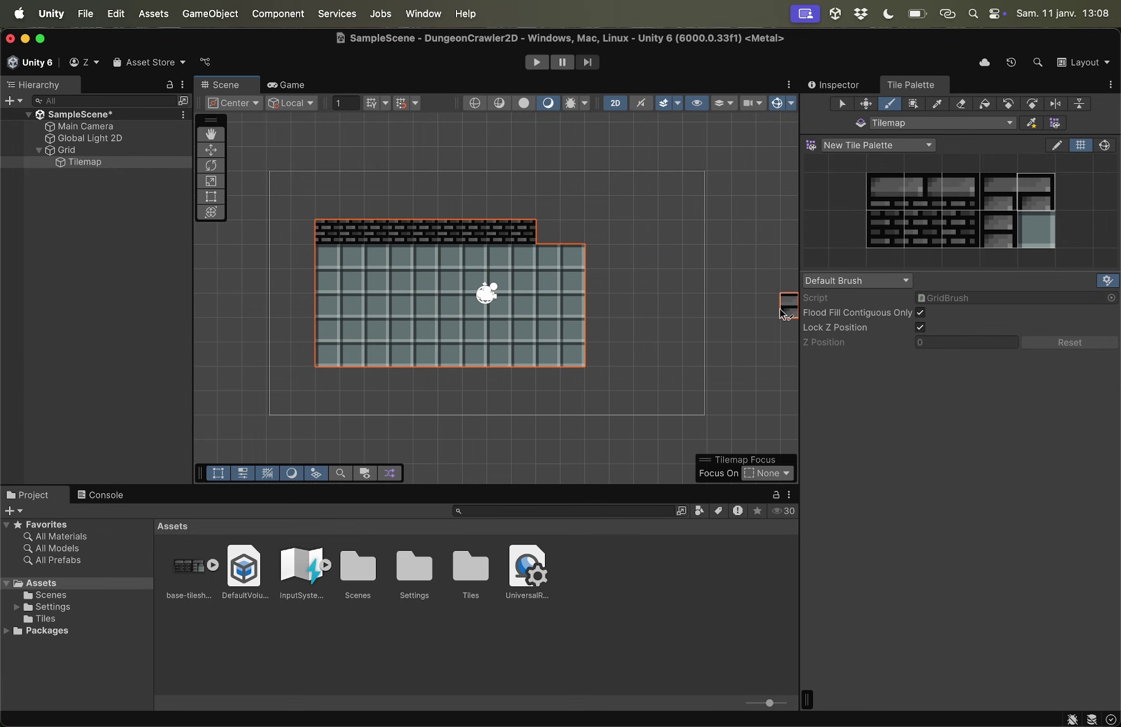
key("super+z")
key("super+z")
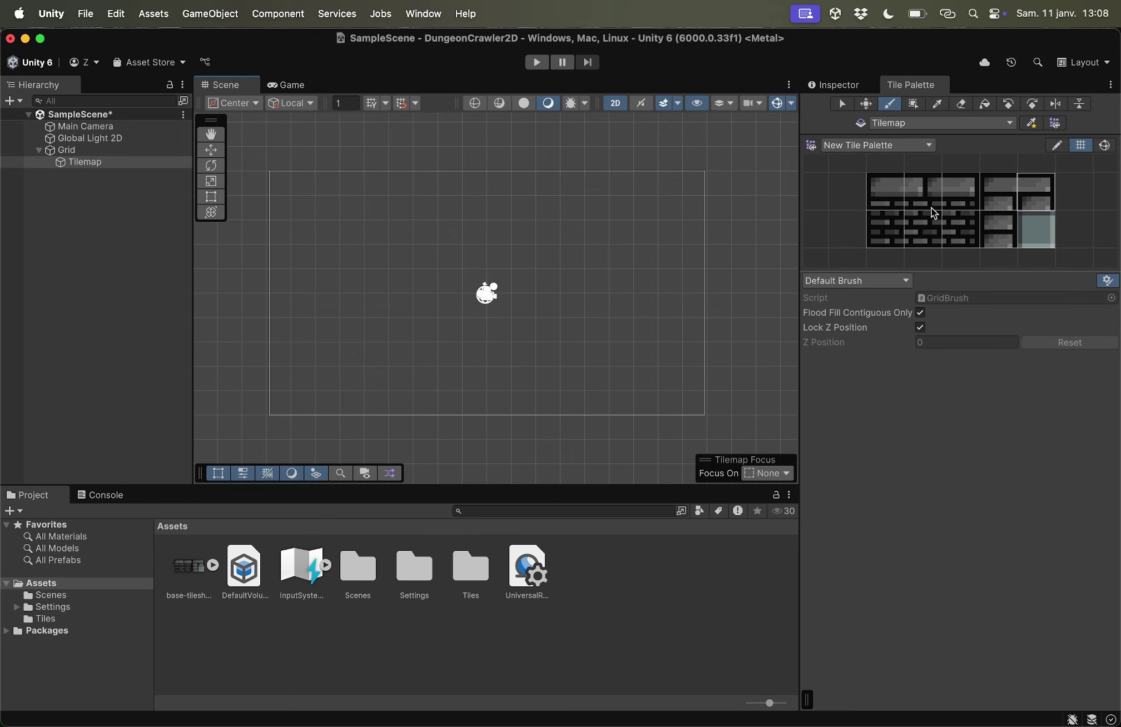
Step: Rename the Tilemap object in the Hierarchy to TilemapGround
left_click(90, 165)
right_click(89, 170)
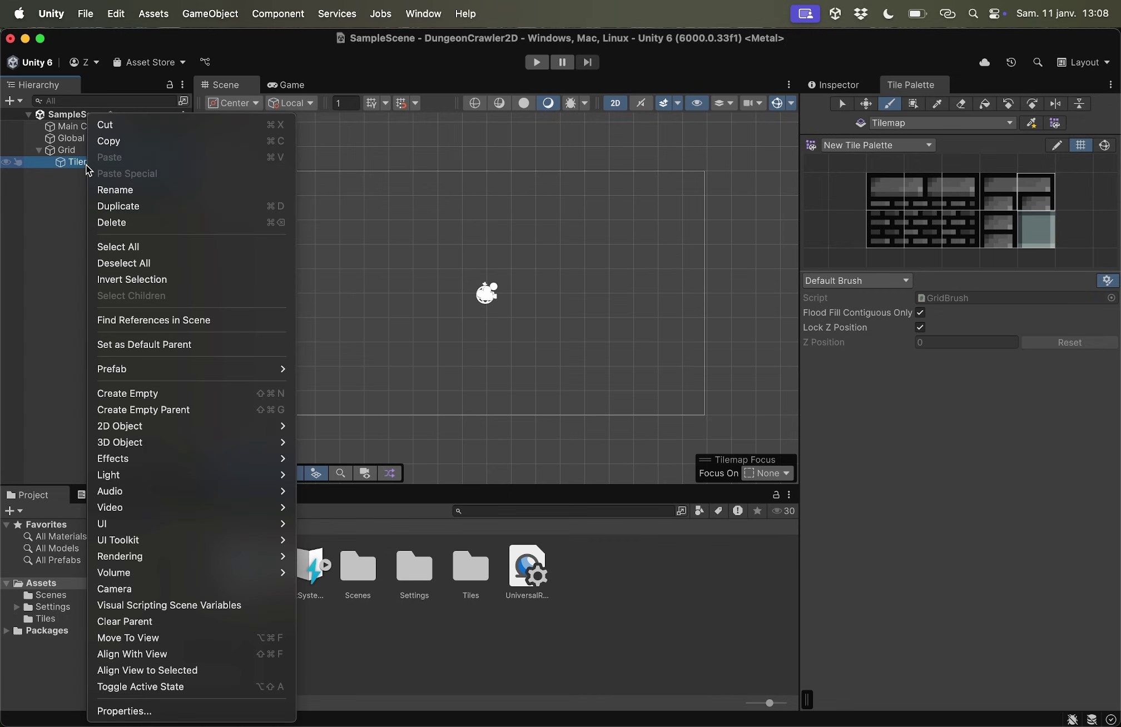
left_click(118, 190)
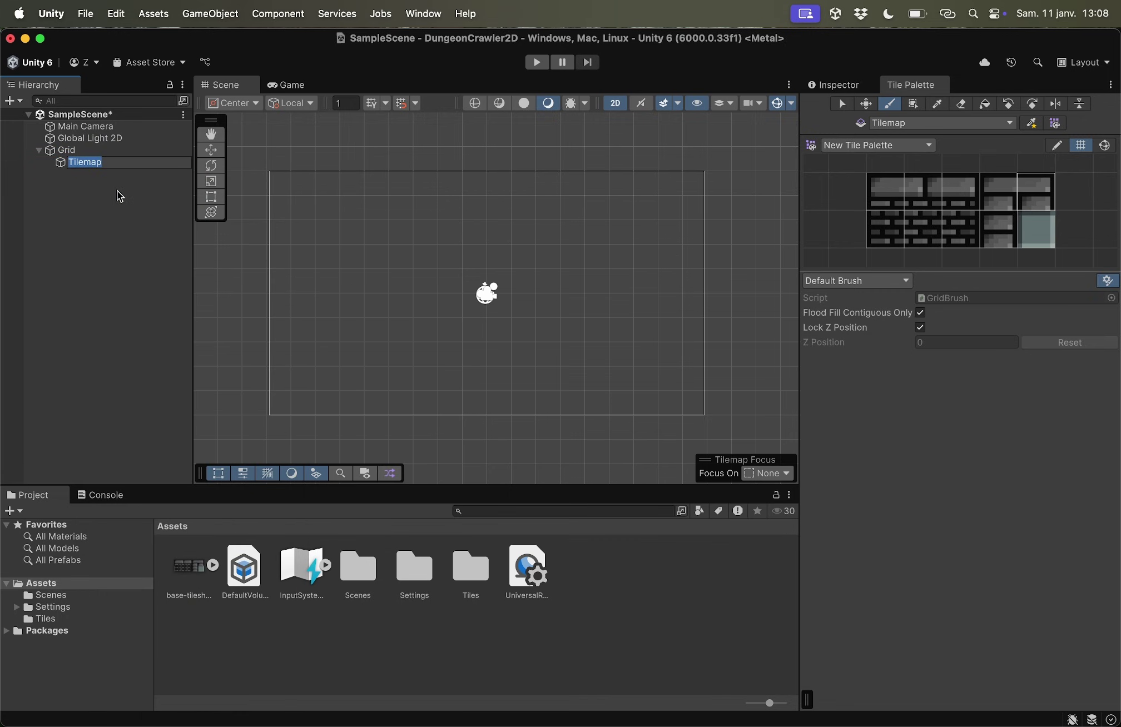
key("Right")
type("Ground")
key("Return")
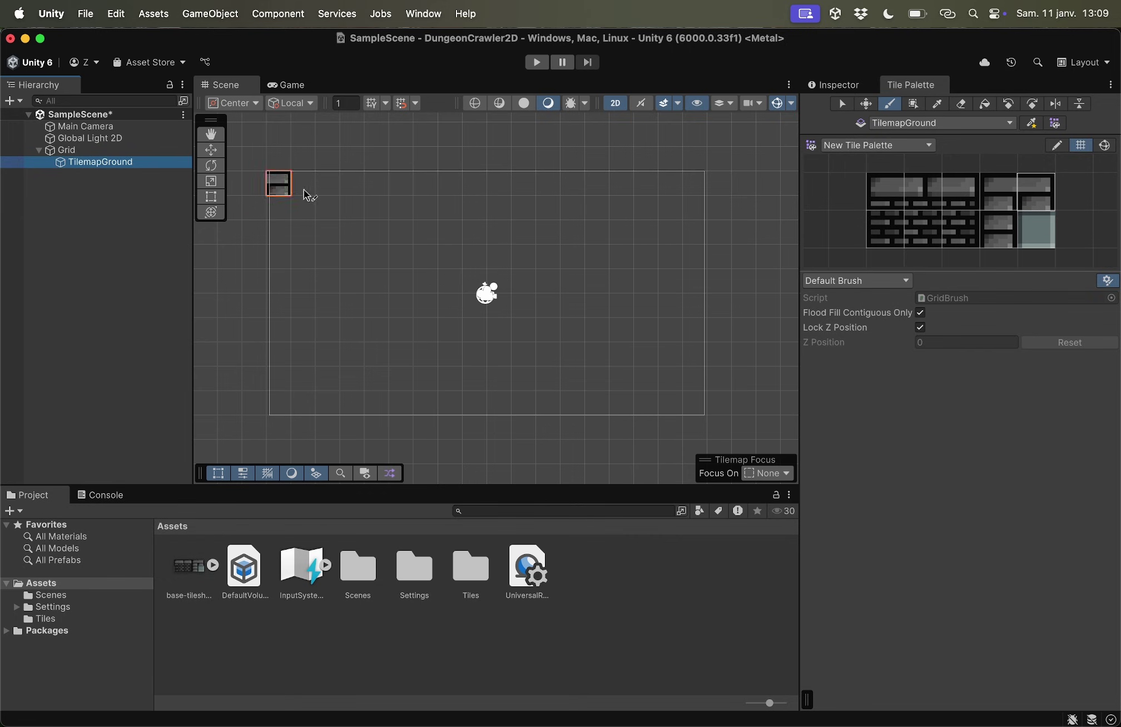
Step: Create another Rectangular Tilemap from the palette's target tilemap dropdown
left_click(902, 126)
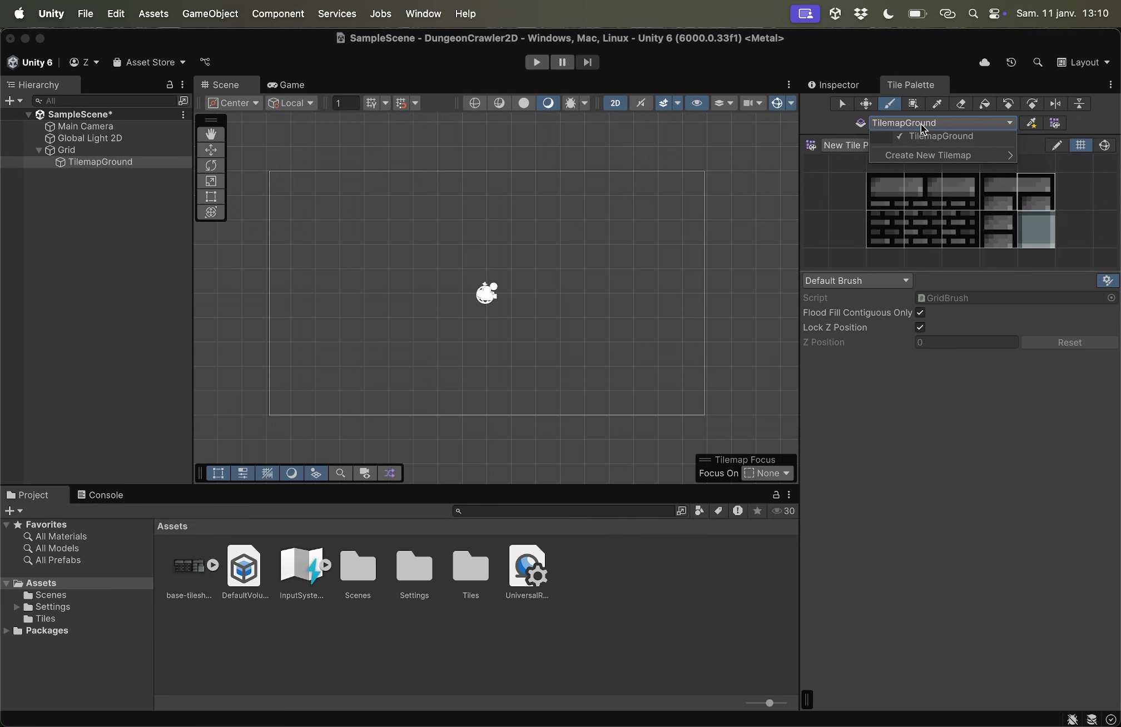
mouse_move(911, 161)
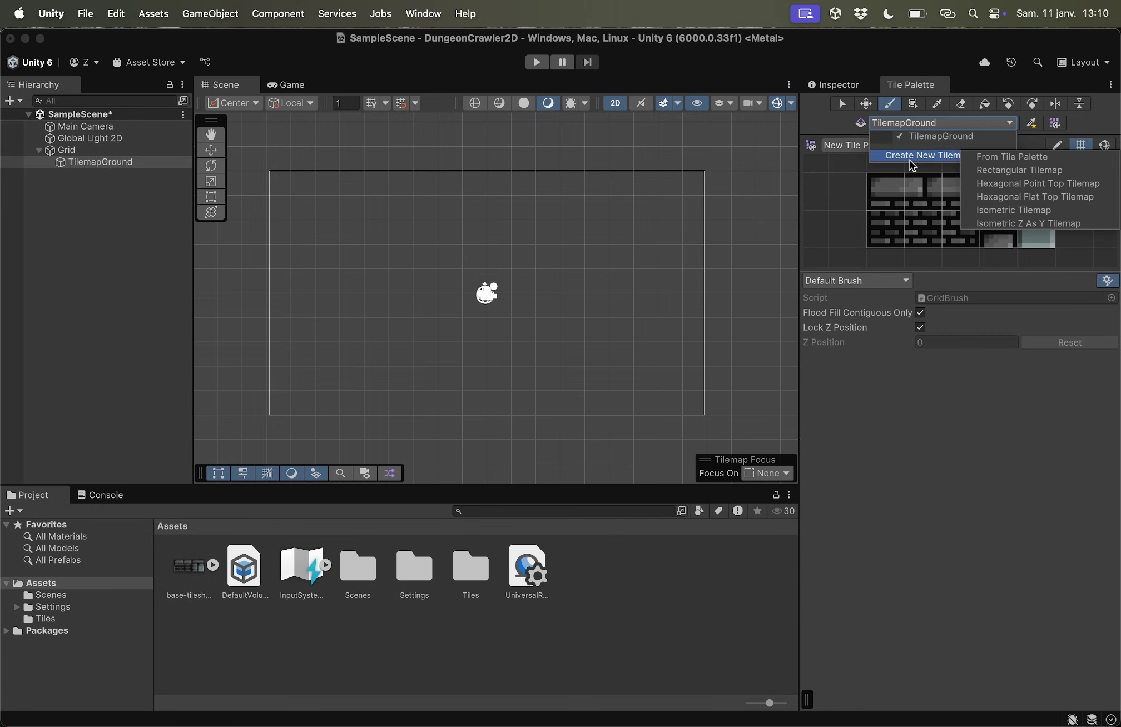
left_click(1026, 172)
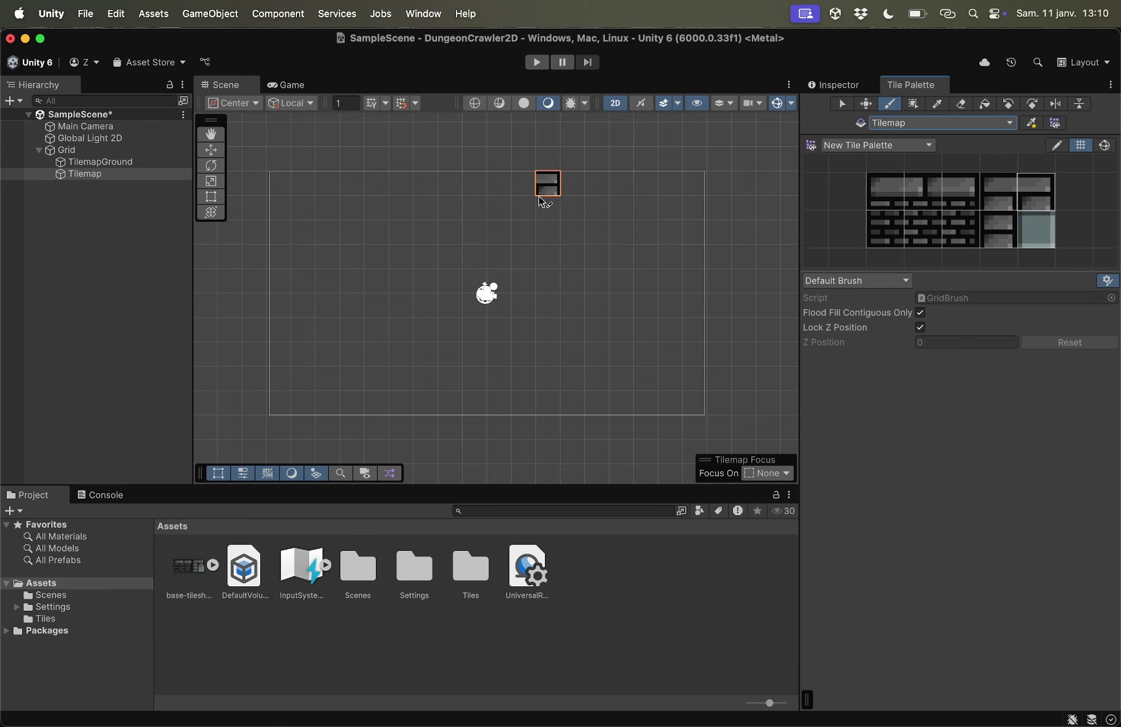
Step: Rename the new Tilemap object to TilemapWalls
left_click(84, 175)
right_click(94, 175)
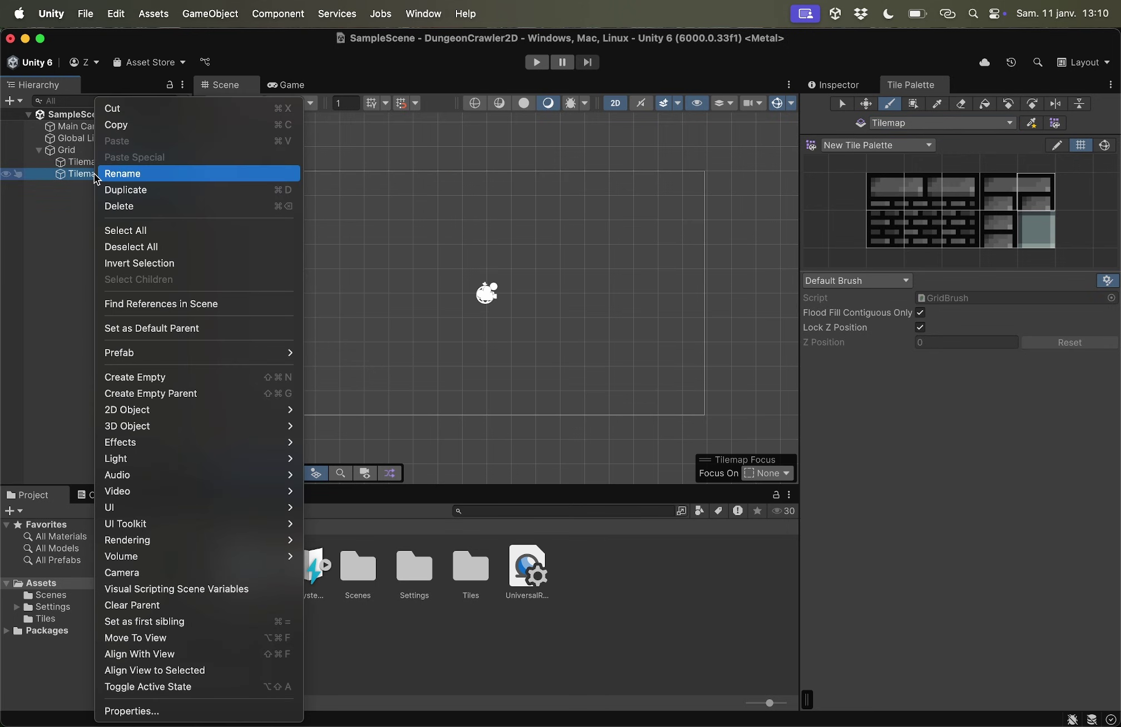
left_click(107, 175)
left_click(106, 175)
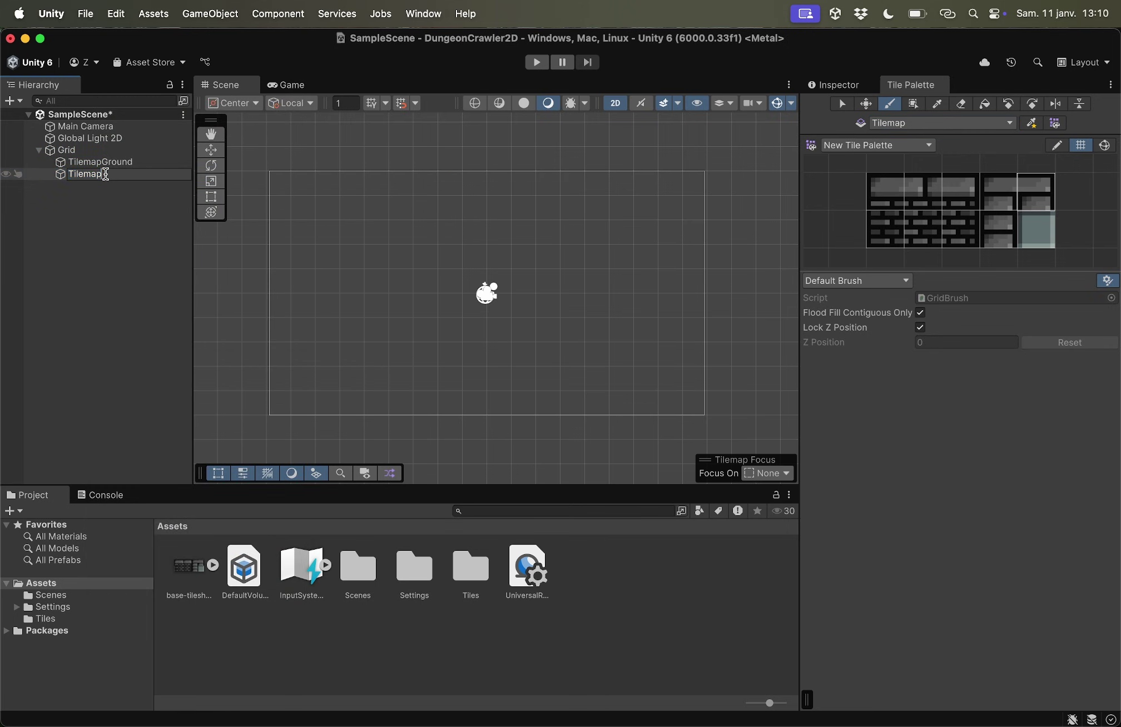
type("Walls")
key("Return")
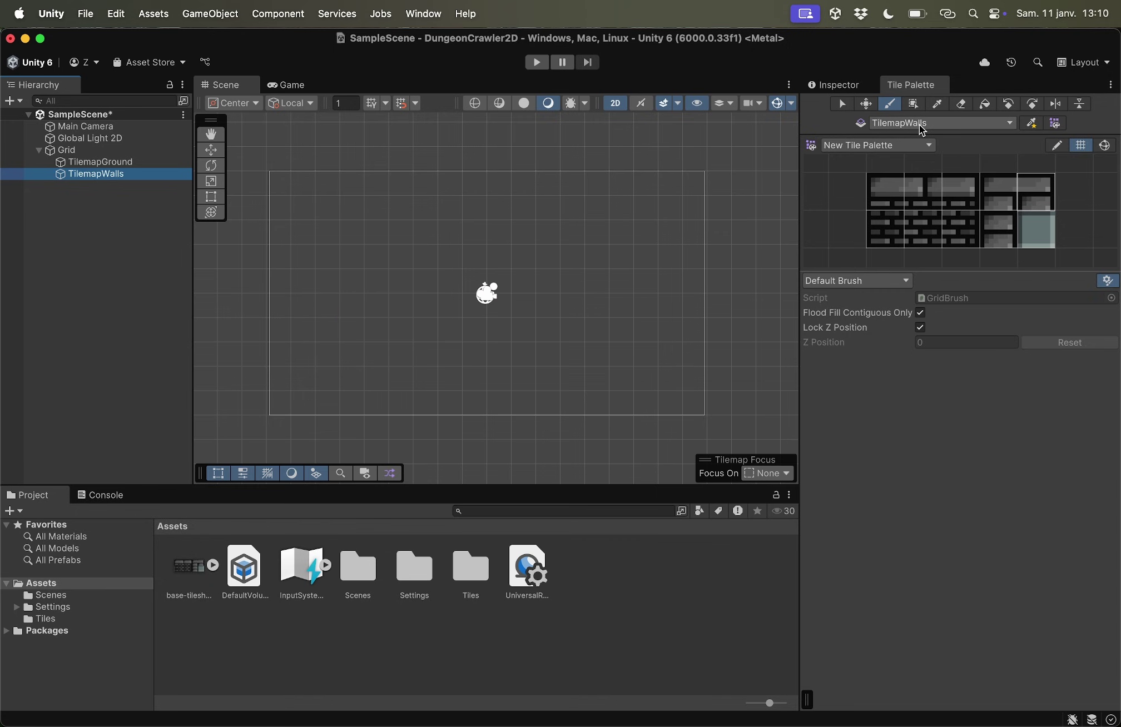
Step: Select the light grey floor tile, target TilemapGround, and paint a single test tile
left_click(1035, 235)
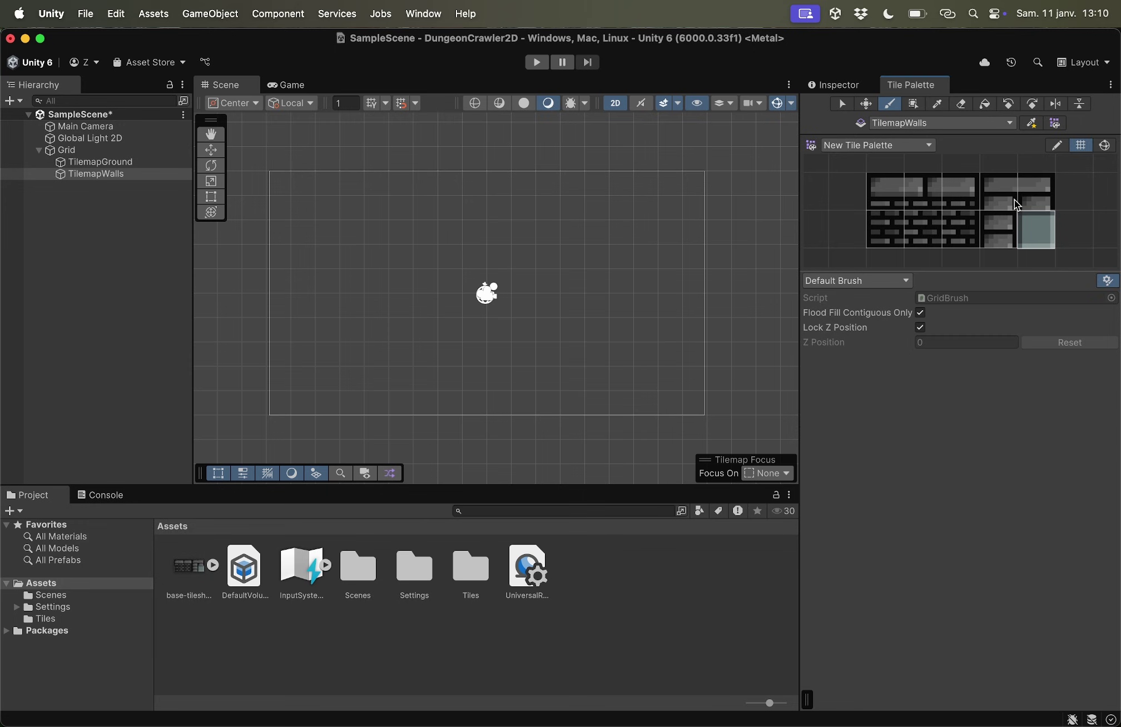
left_click(905, 128)
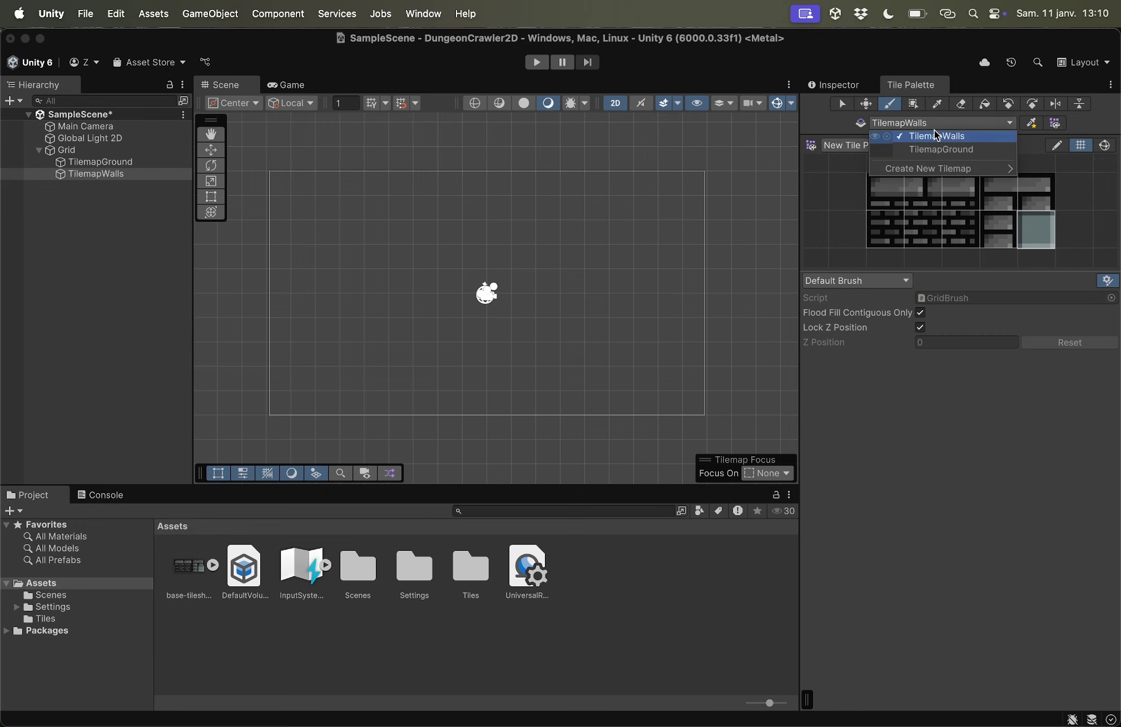
left_click(950, 152)
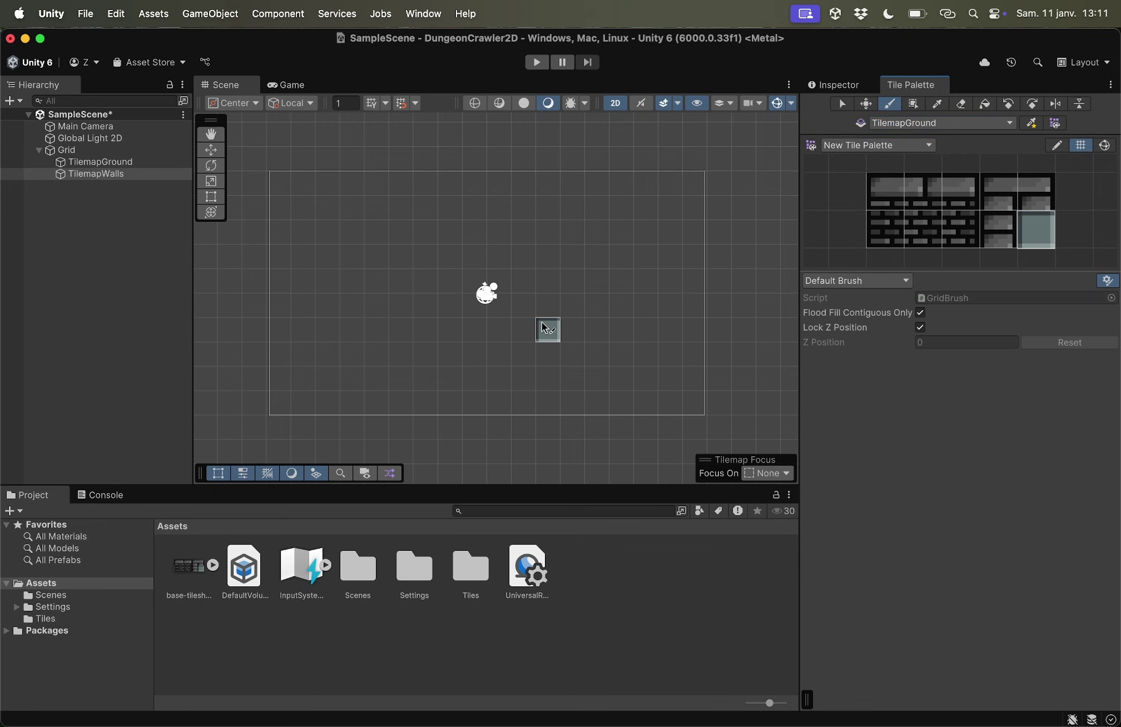
left_click(384, 404)
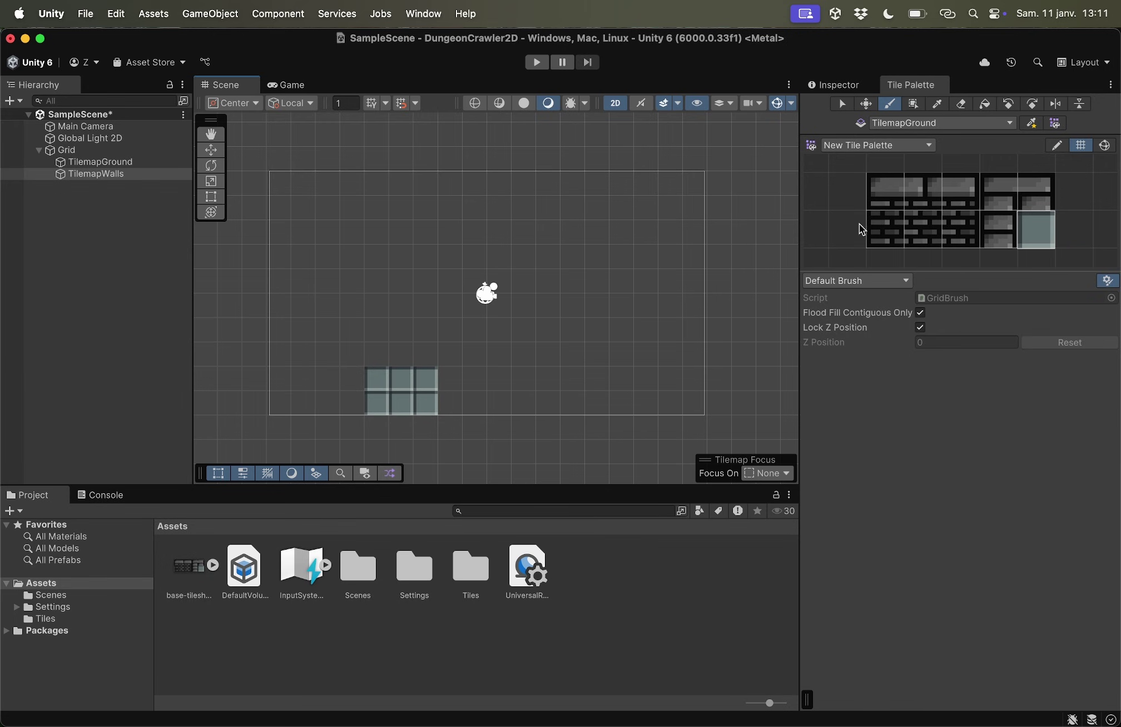
Step: Flood-fill a large floor rectangle, keeping the larger fill after undo and redo
left_click(985, 109)
left_click(514, 380)
key("super+z")
key("super+z")
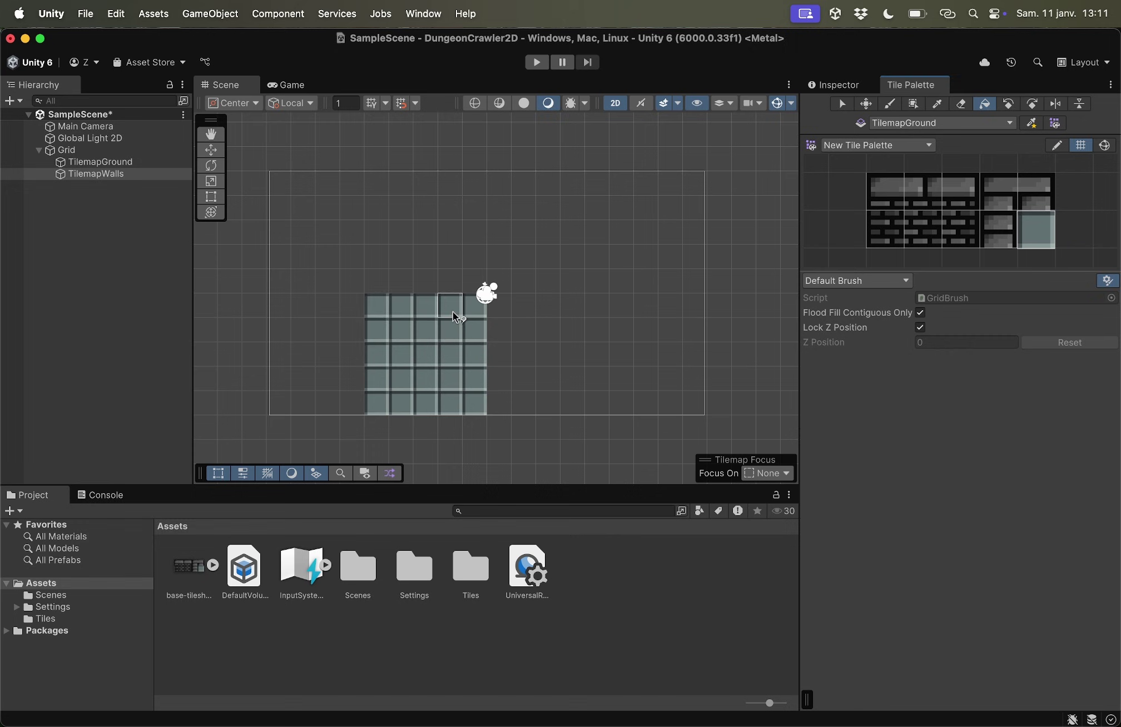
key("super+z")
key("super+shift+z")
key("super+shift+z")
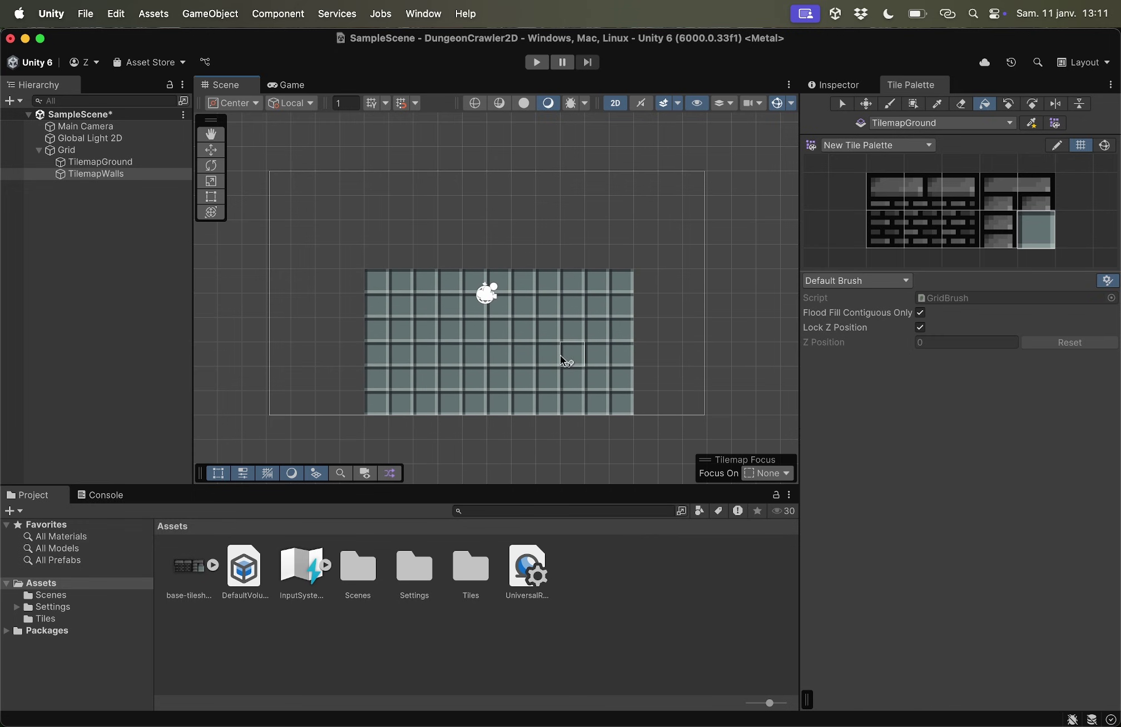
Step: Box-fill a floor block near the top of the frame, then erase six of its tiles
left_click(911, 105)
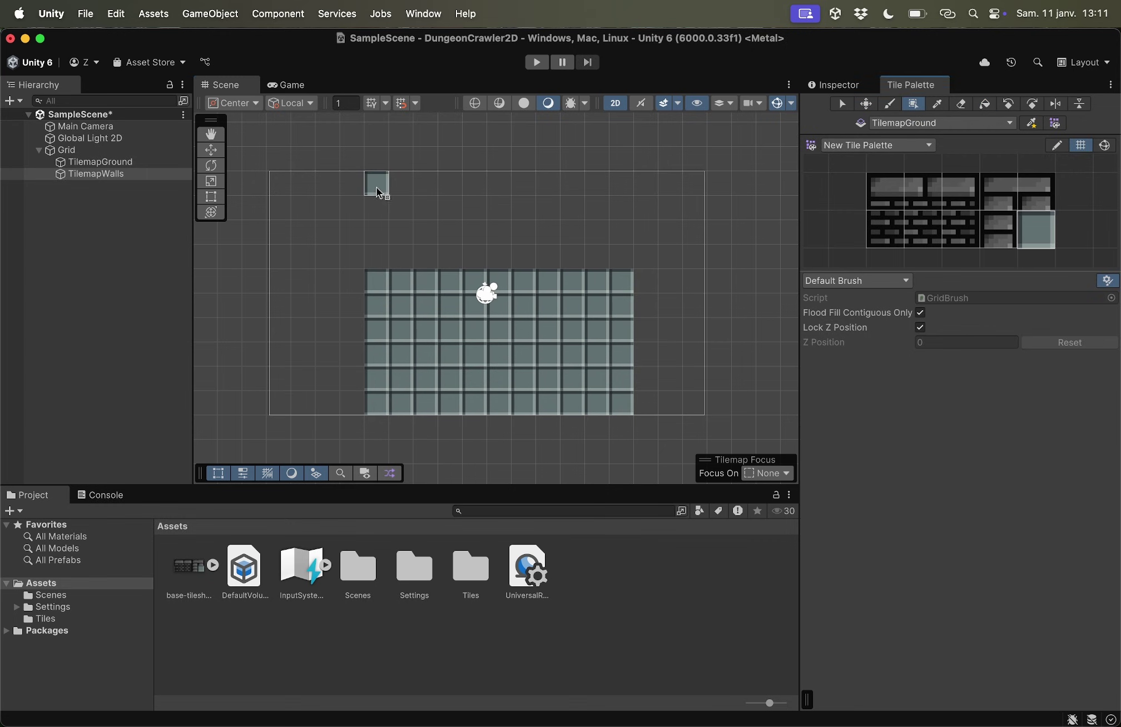
mouse_move(375, 184)
left_mouse_down()
mouse_move(510, 236)
mouse_move(629, 236)
left_mouse_up()
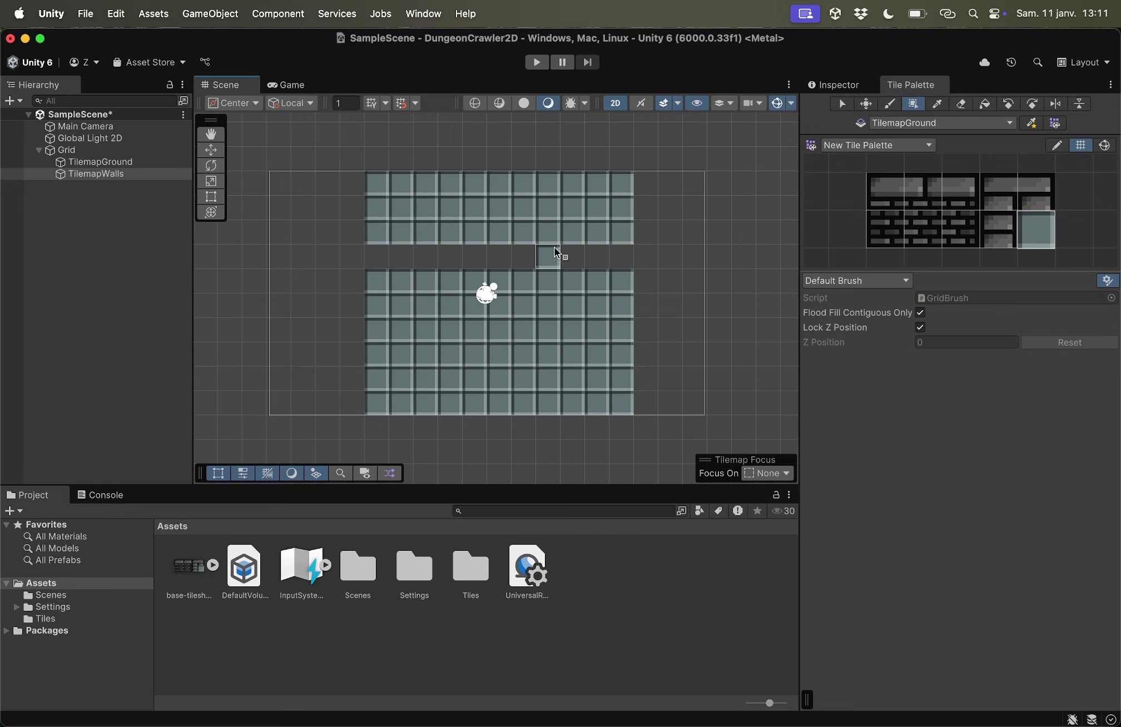
left_click(963, 111)
left_click(448, 208)
left_click(495, 218)
left_click(529, 212)
left_click(576, 211)
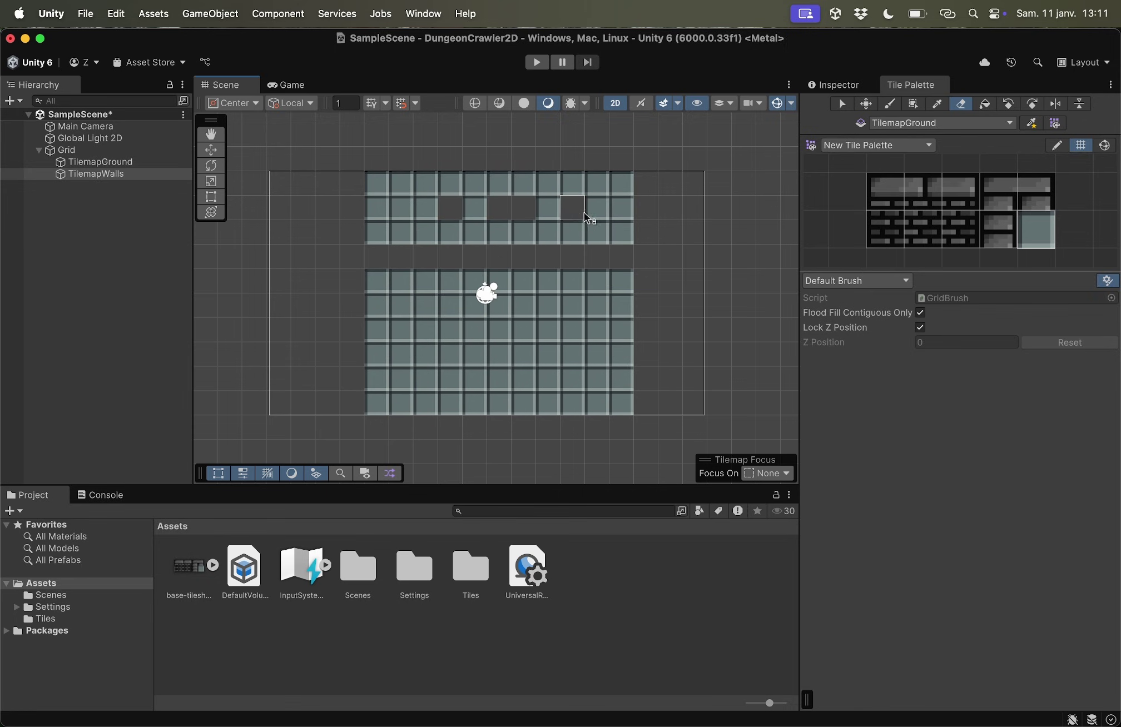
left_click(596, 211)
left_click(621, 212)
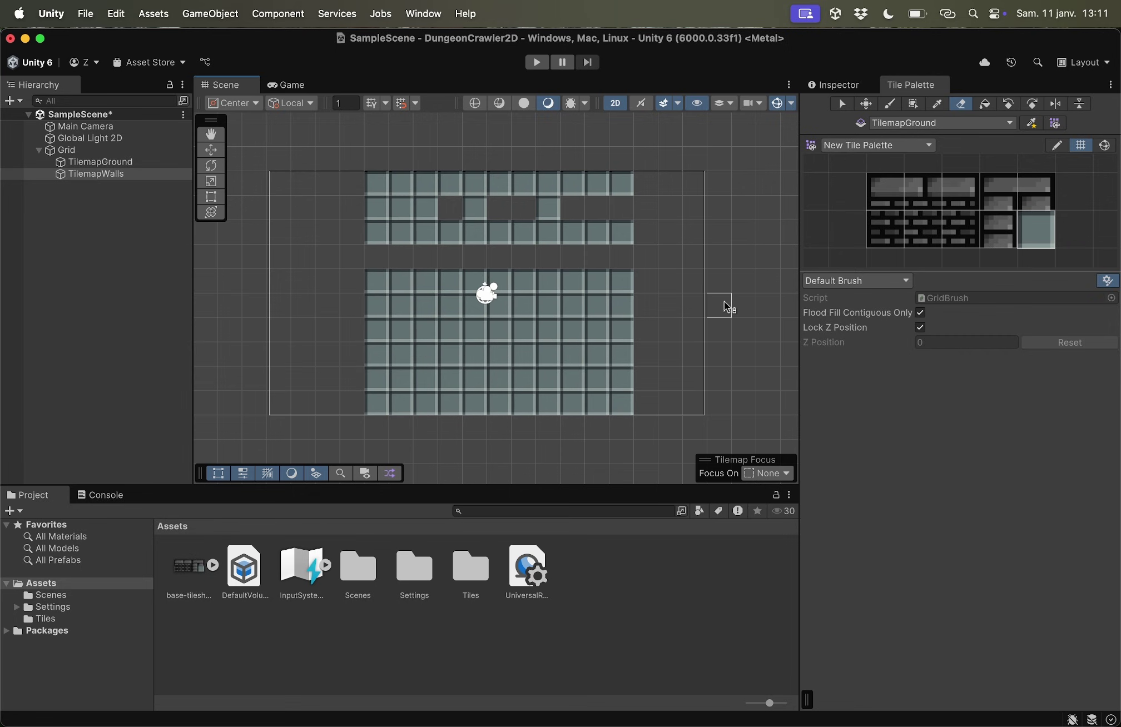
Step: Undo repeatedly until no painted floor tiles remain in the scene
key("super+z")
key("super+z")
key("super+z")
key("super+z")
key("super+z")
key("super+z")
key("super+z")
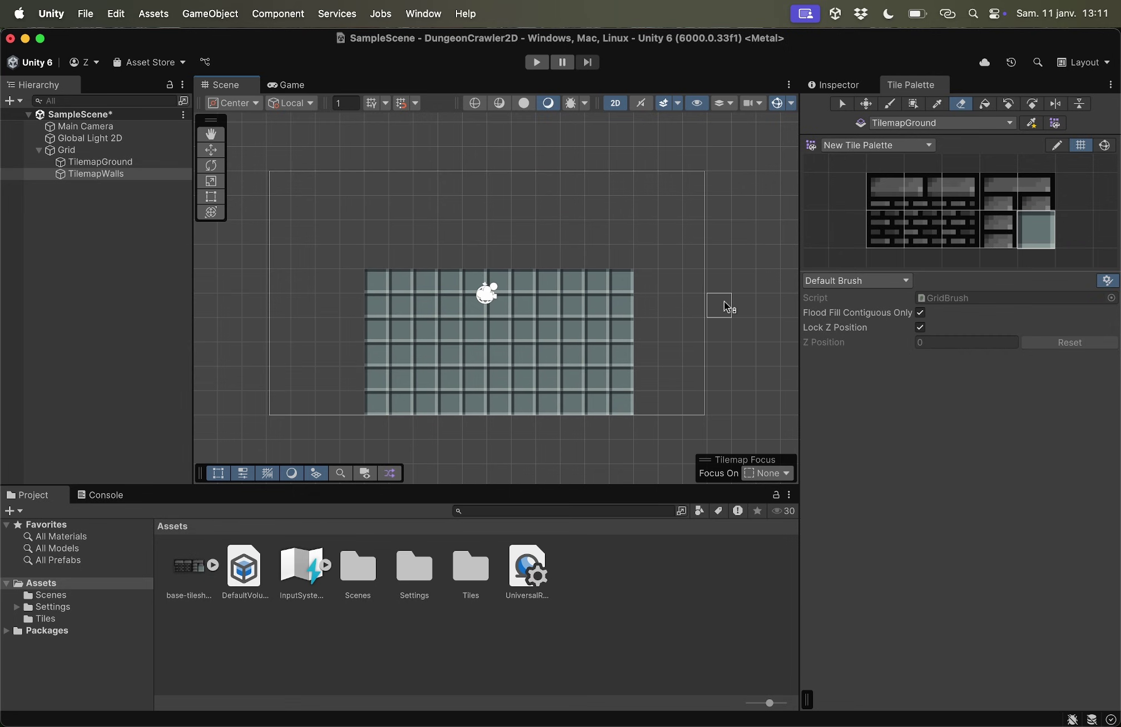
key("super+z")
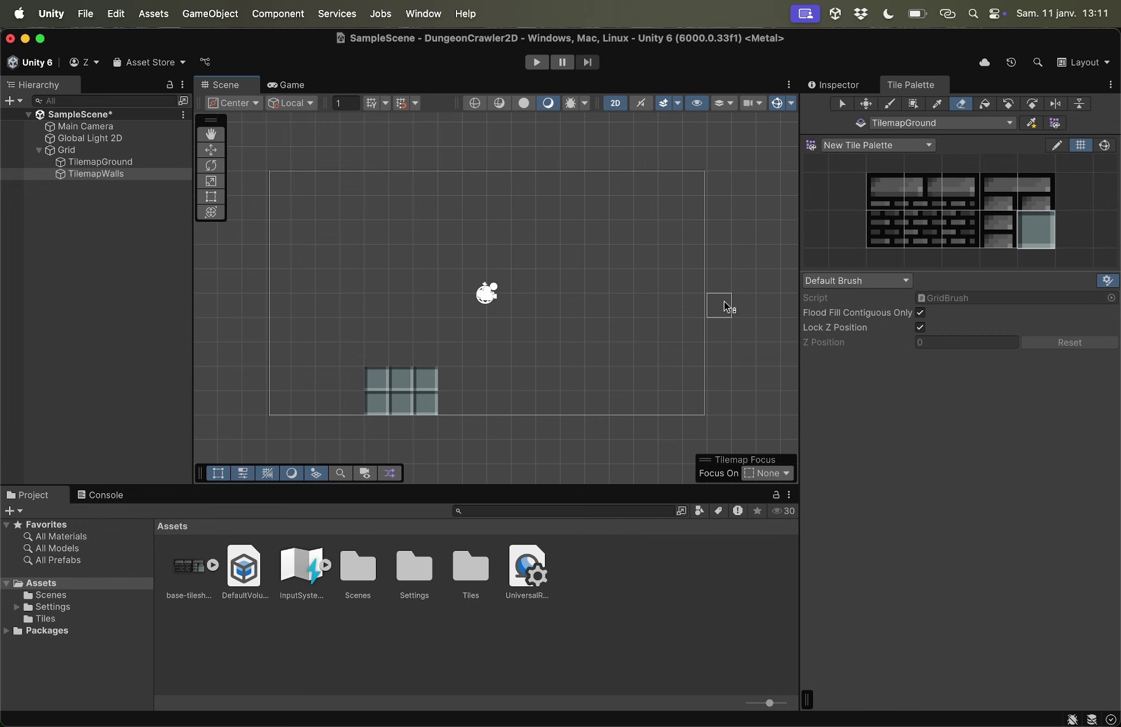
key("super+z")
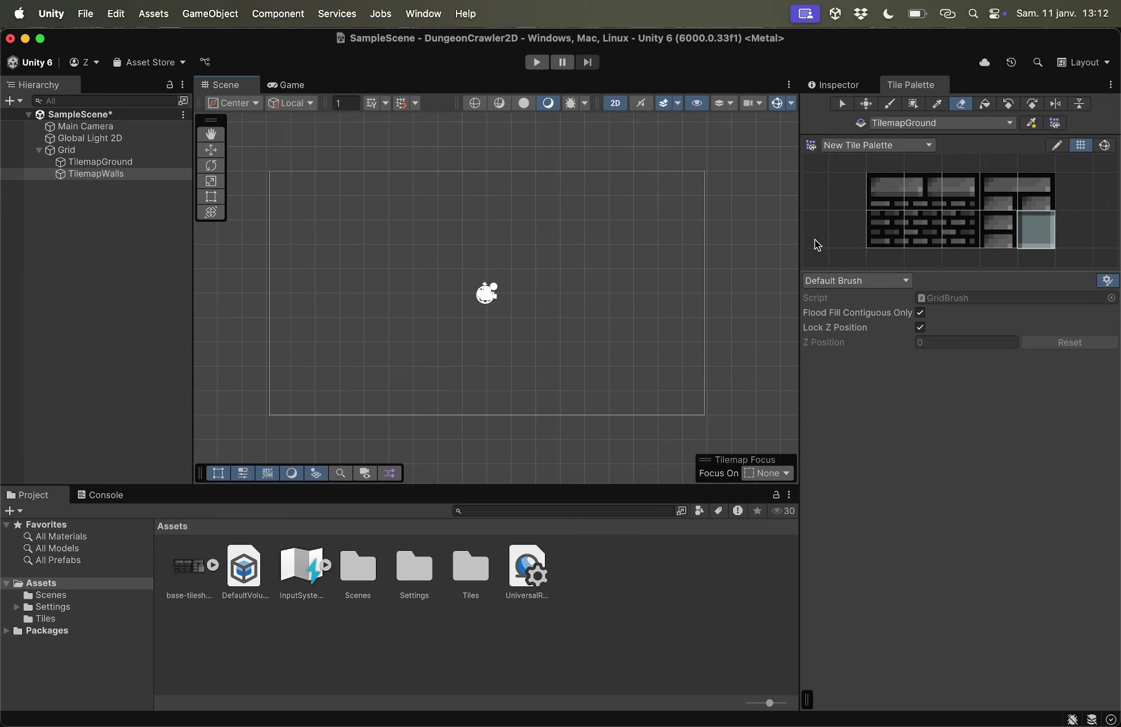
Step: Repaint grey floor as an L-shaped room: a wide lower rectangle plus a raised right block
left_click(889, 103)
mouse_move(328, 330)
left_mouse_down()
mouse_move(653, 334)
mouse_move(611, 359)
mouse_move(623, 356)
left_mouse_up()
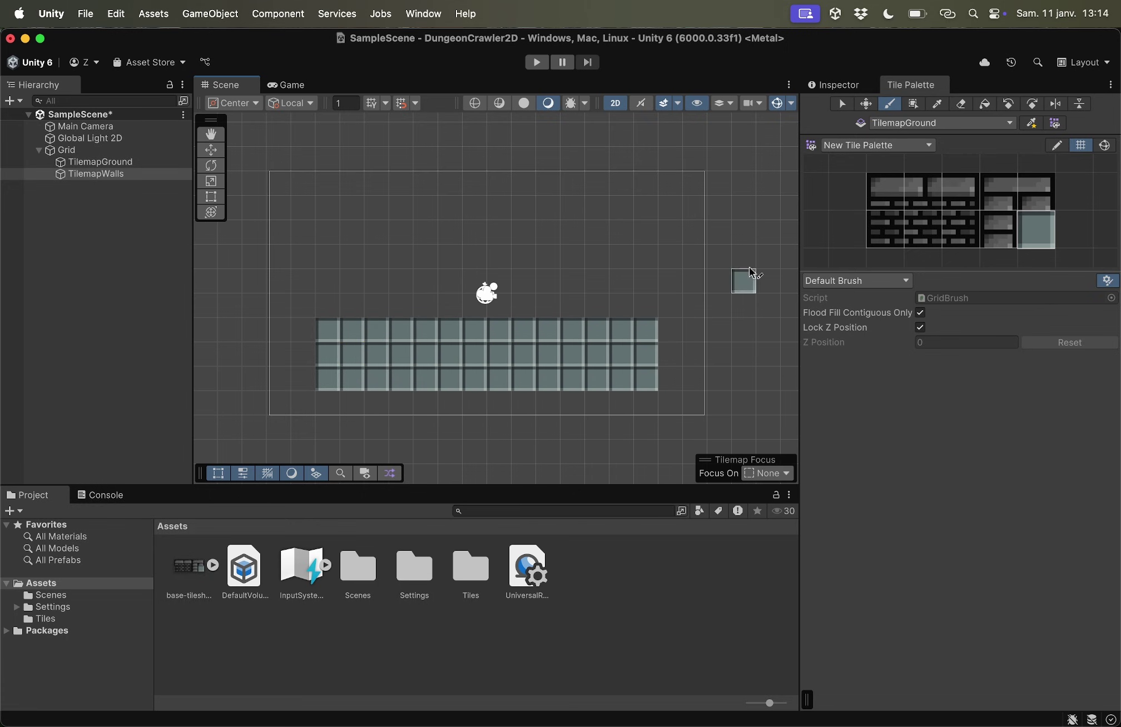
left_click(926, 115)
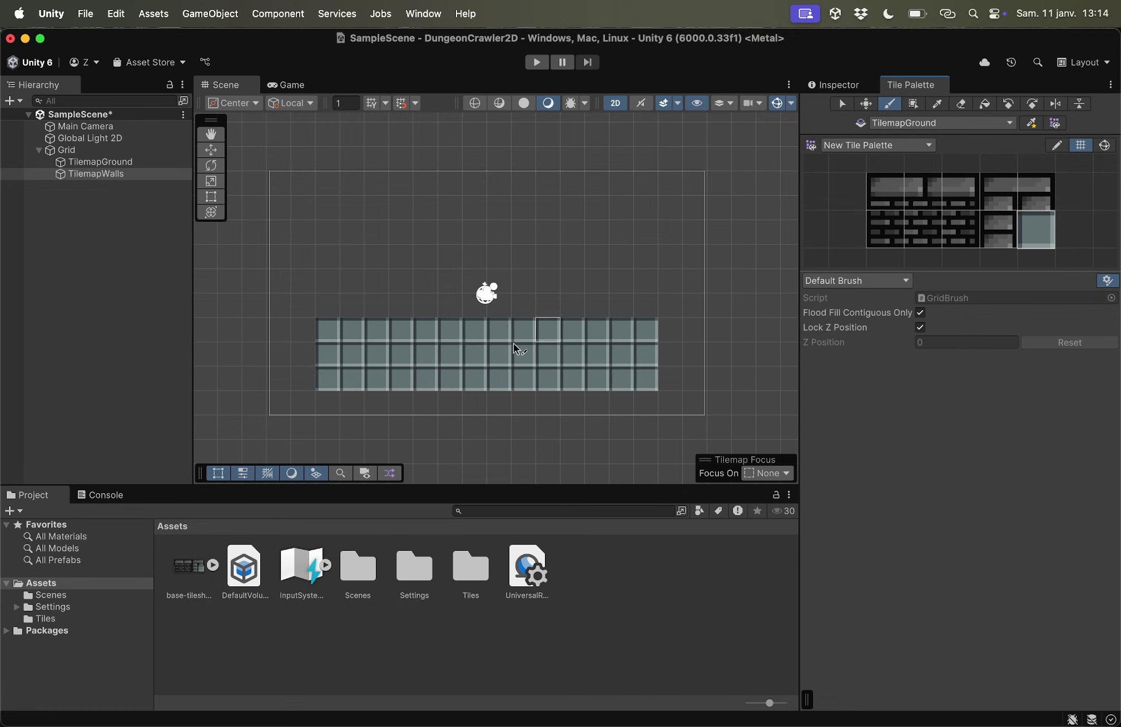
mouse_move(326, 308)
left_mouse_down()
mouse_move(598, 320)
mouse_move(568, 305)
mouse_move(572, 249)
mouse_move(645, 232)
left_mouse_up()
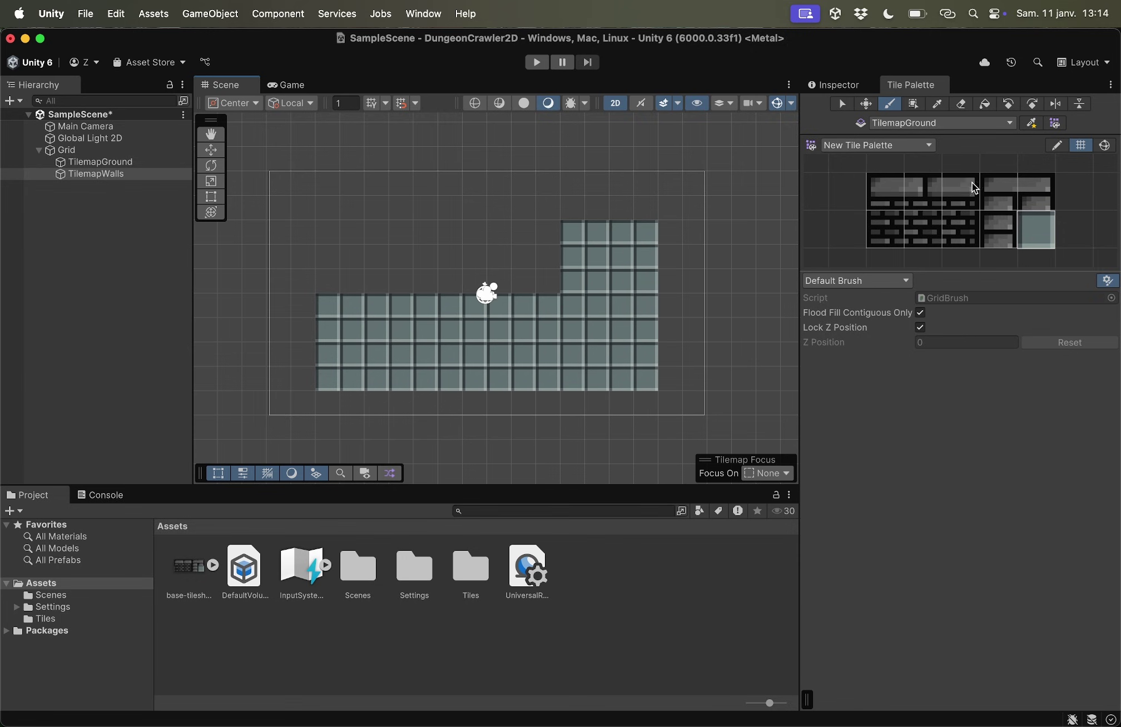
left_click(899, 128)
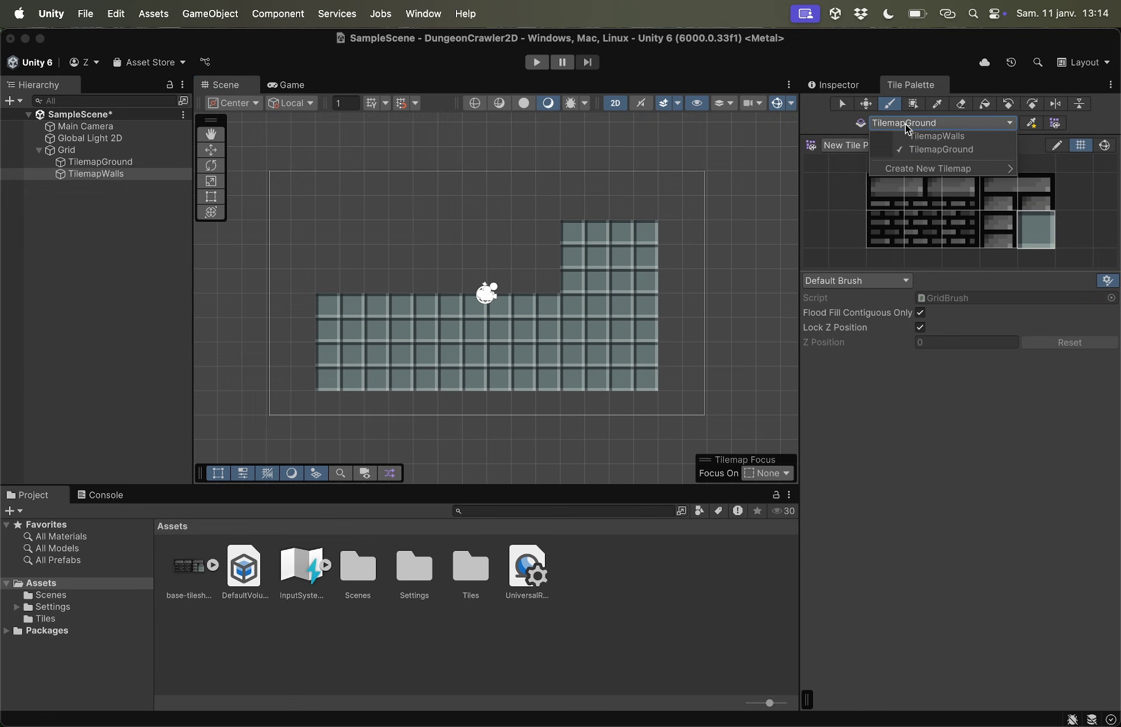
Step: On TilemapWalls, paint a two-tile-high brick wall along the floor's top edges
left_click(943, 142)
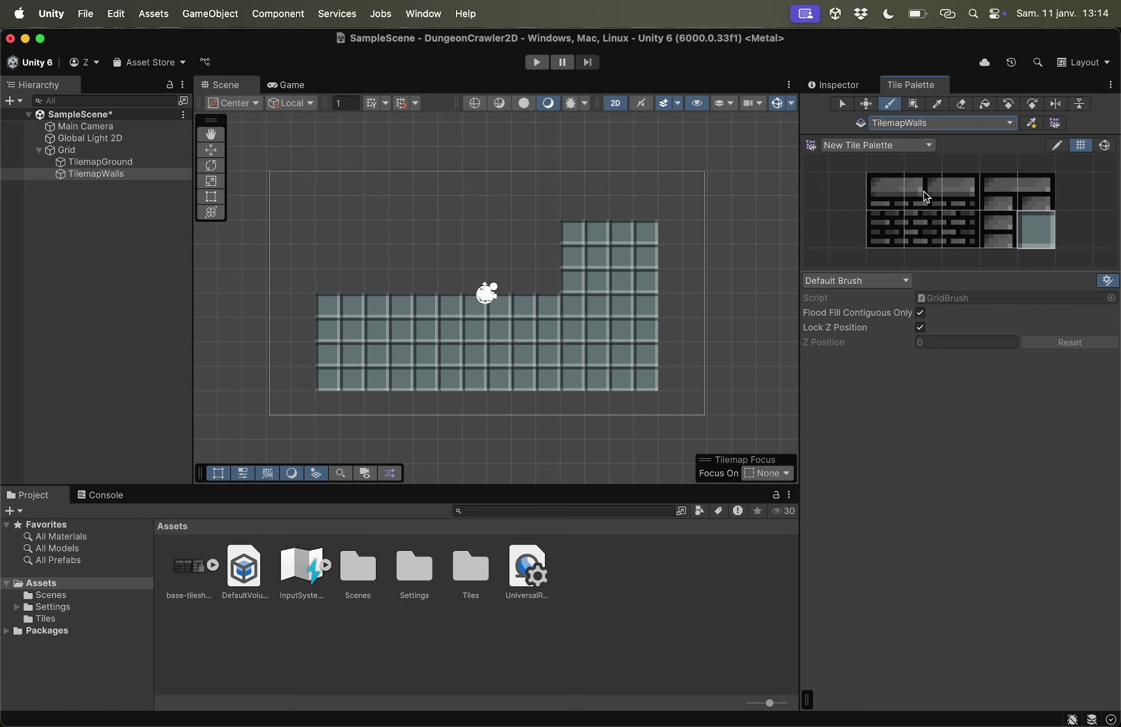
left_click_drag(925, 197, 930, 239)
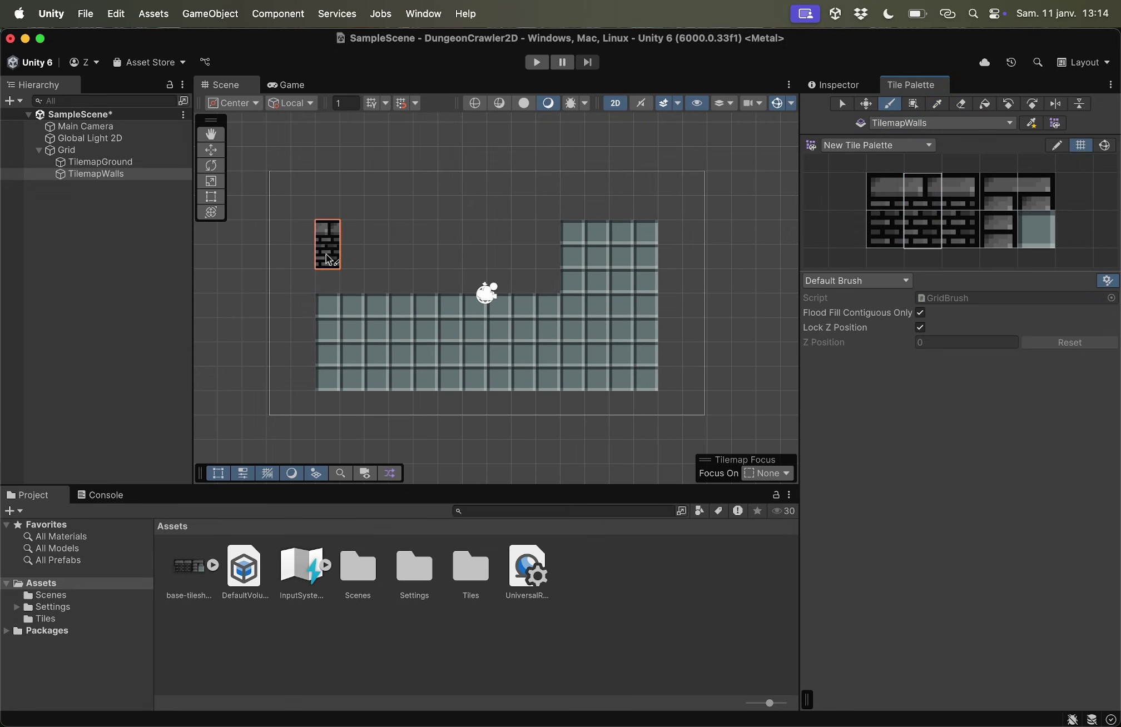
left_click_drag(350, 269, 525, 275)
left_click(581, 206)
left_click_drag(581, 204, 648, 204)
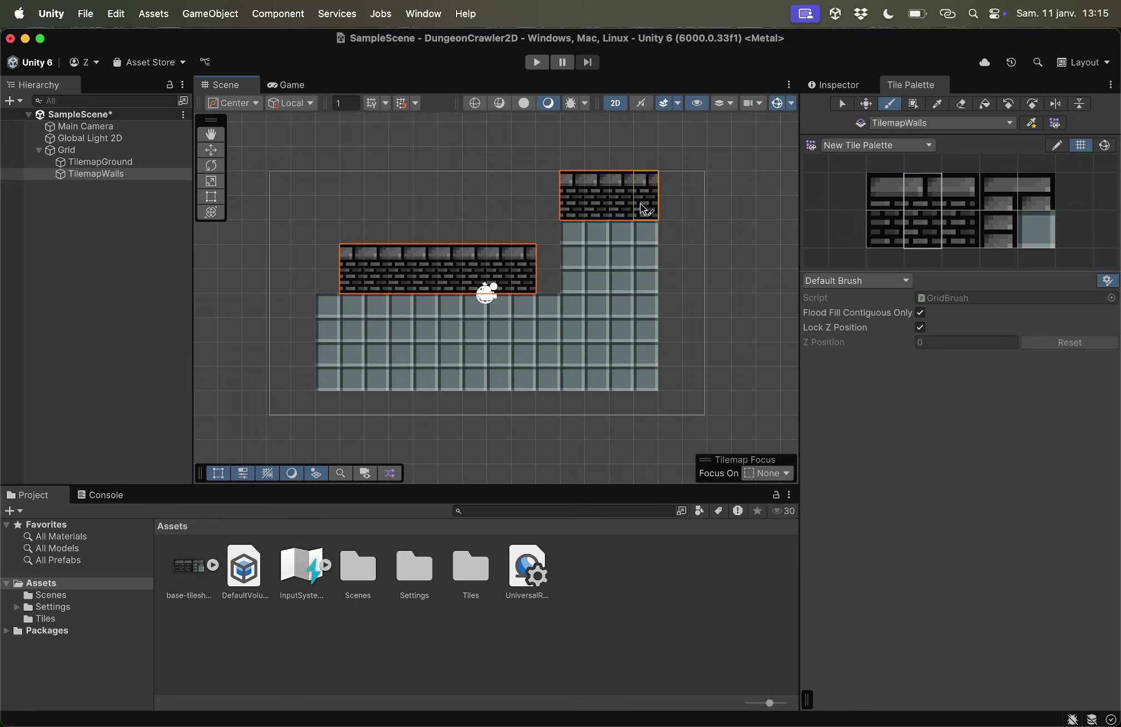
Step: Paint vertical brick walls on the left, right and at the step, fixing the corner tiles
left_click(1011, 236)
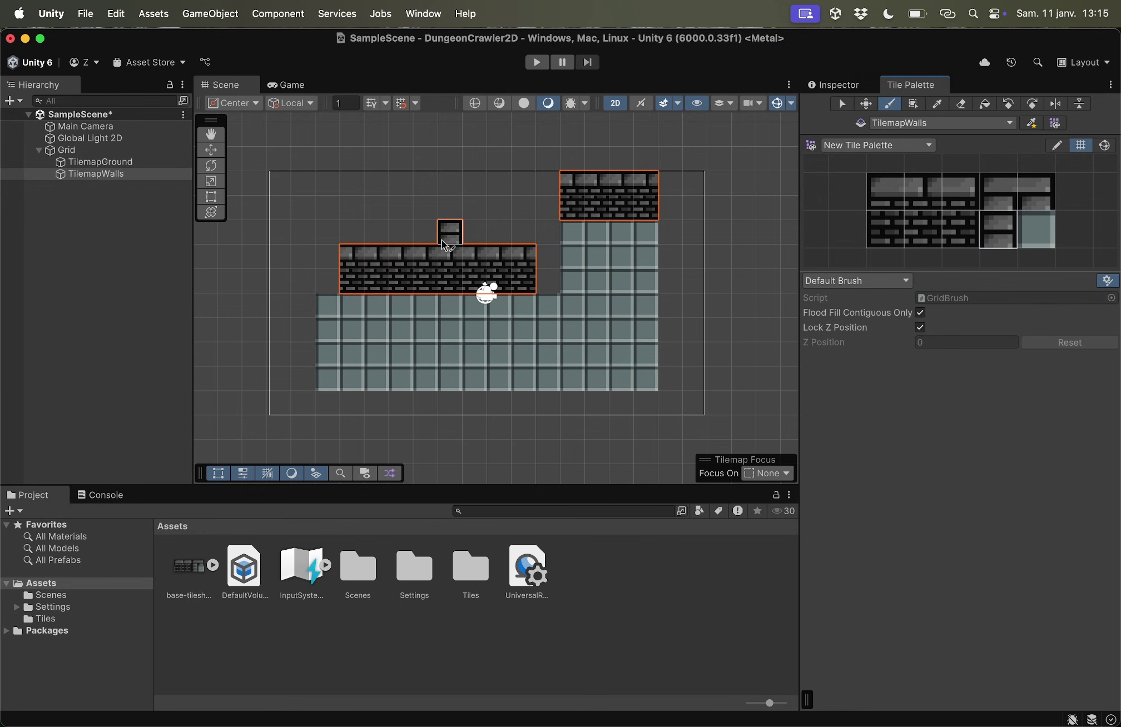
left_click_drag(548, 183, 551, 276)
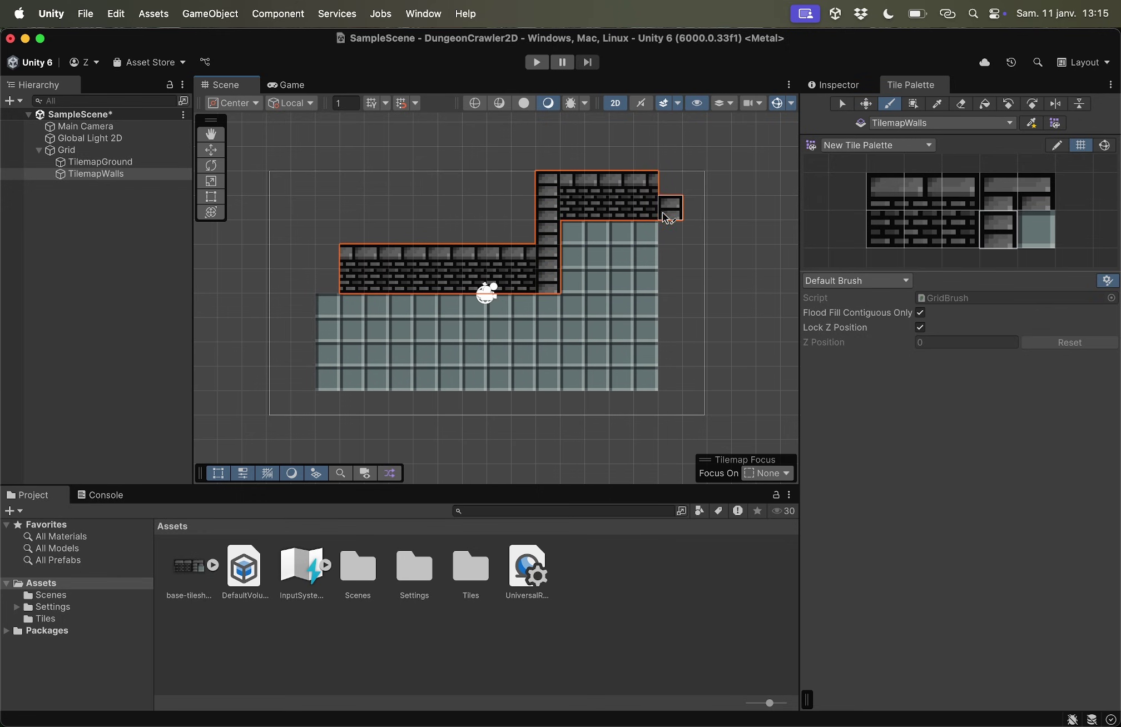
left_click_drag(670, 184, 671, 382)
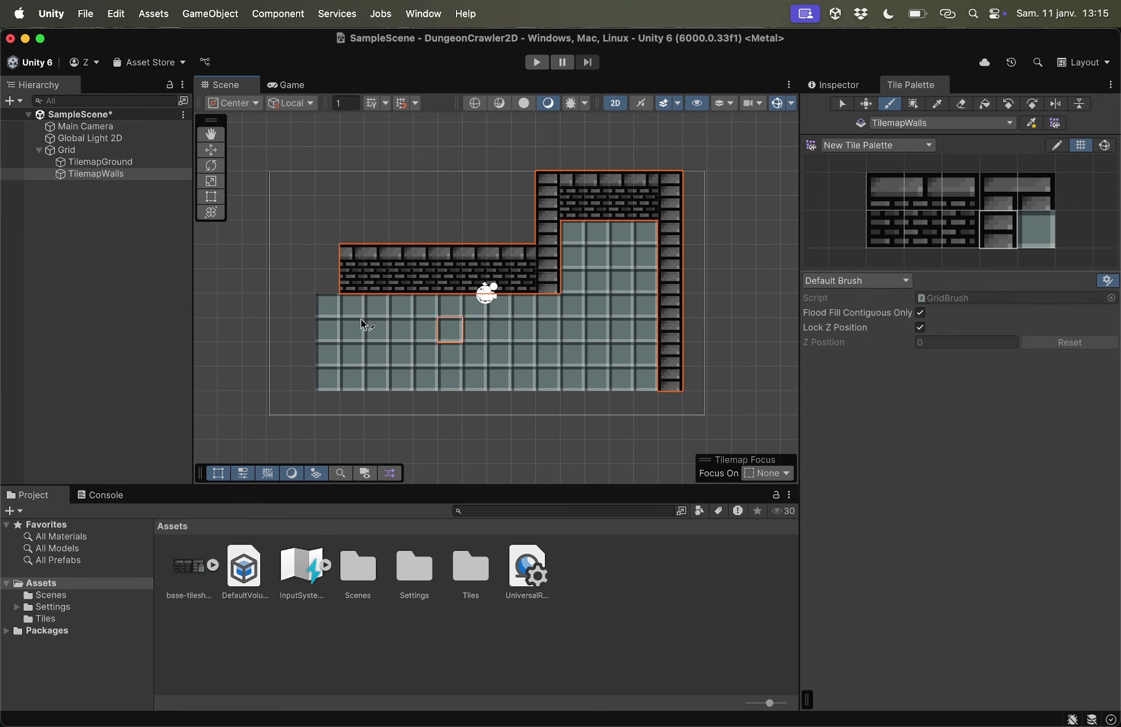
left_click_drag(326, 253, 303, 383)
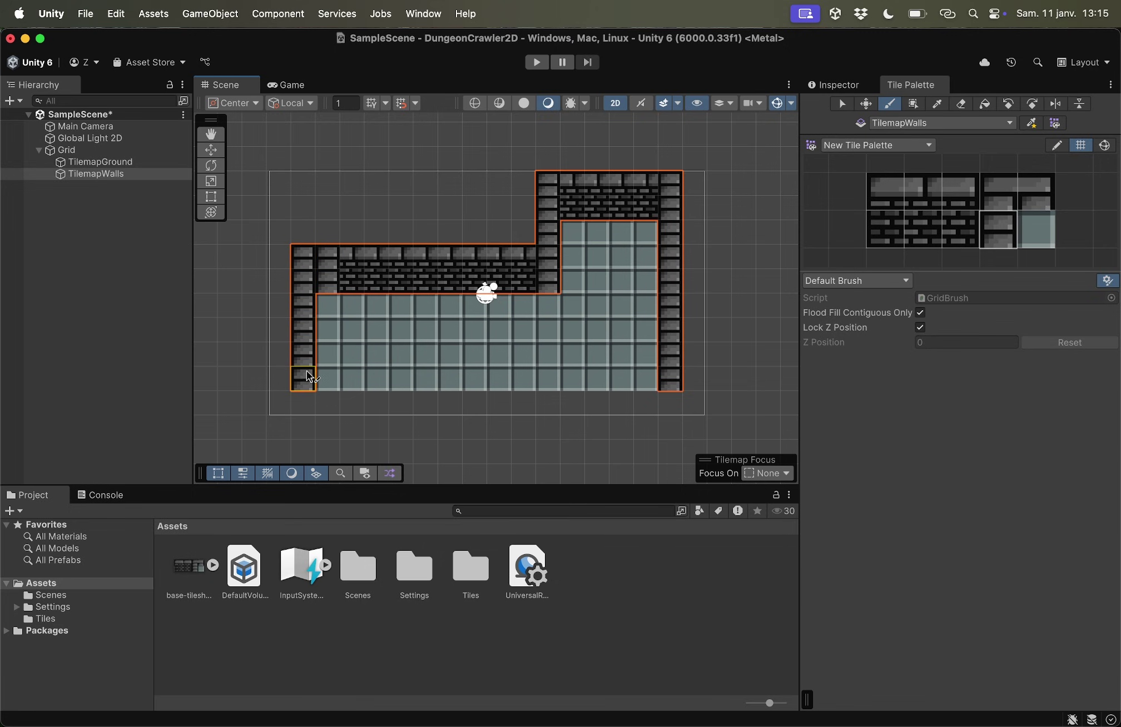
left_click(922, 228)
left_click(523, 219)
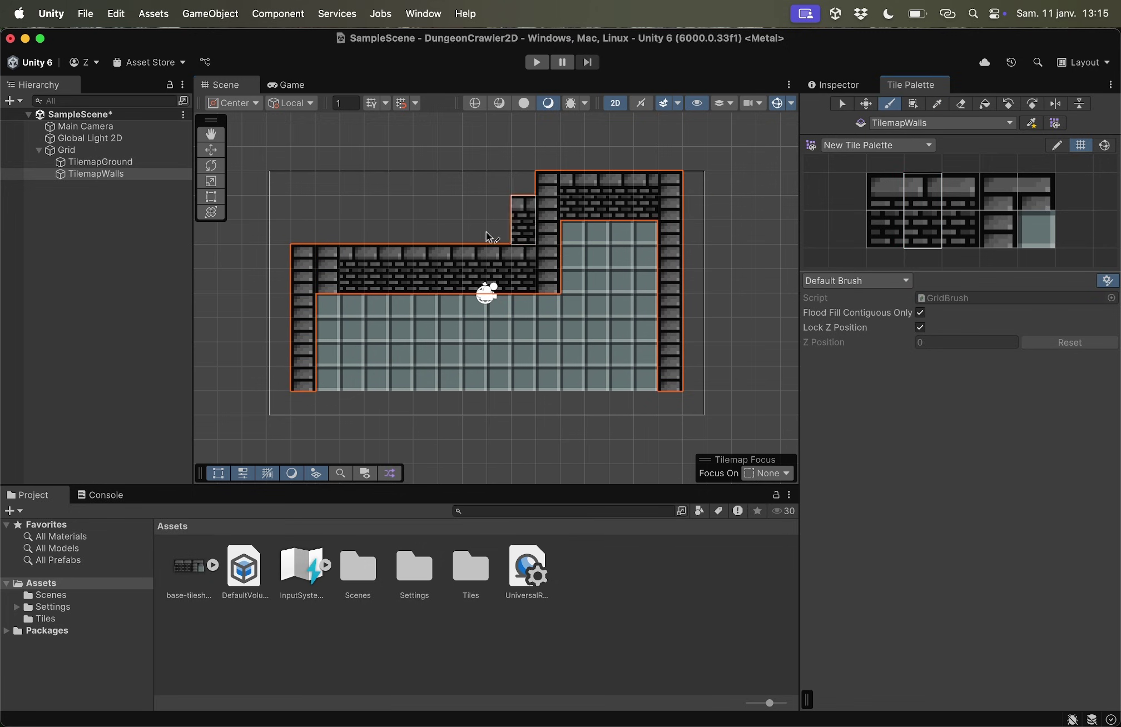
left_click(327, 272)
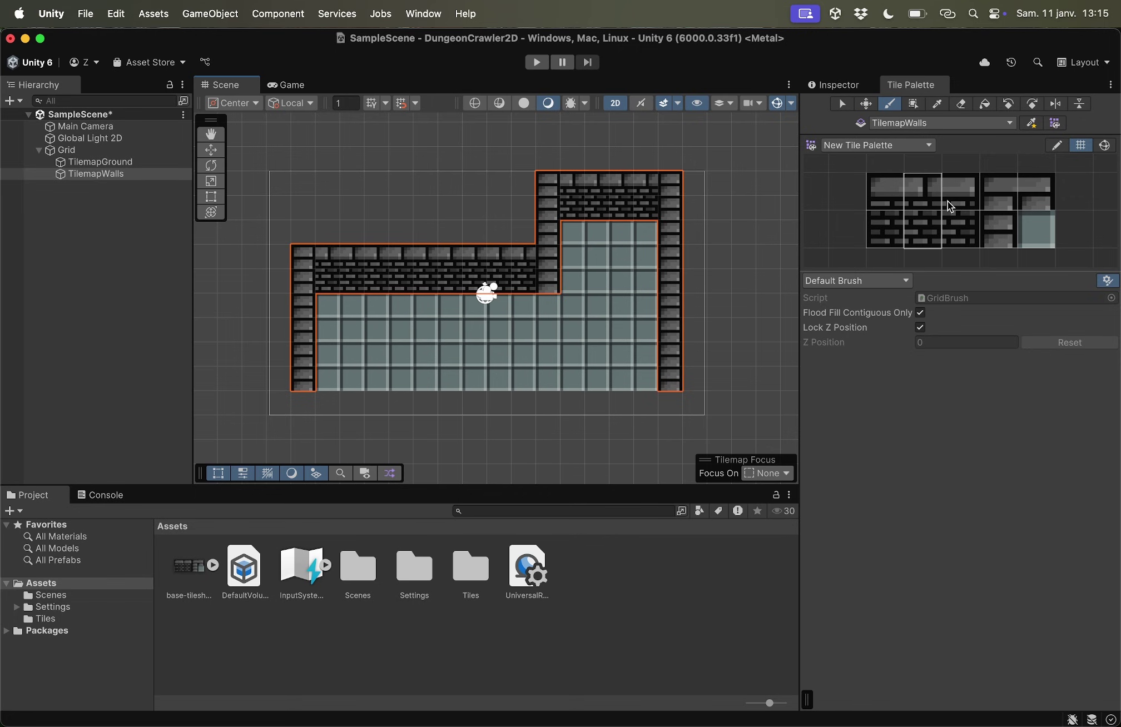
left_click(1031, 236)
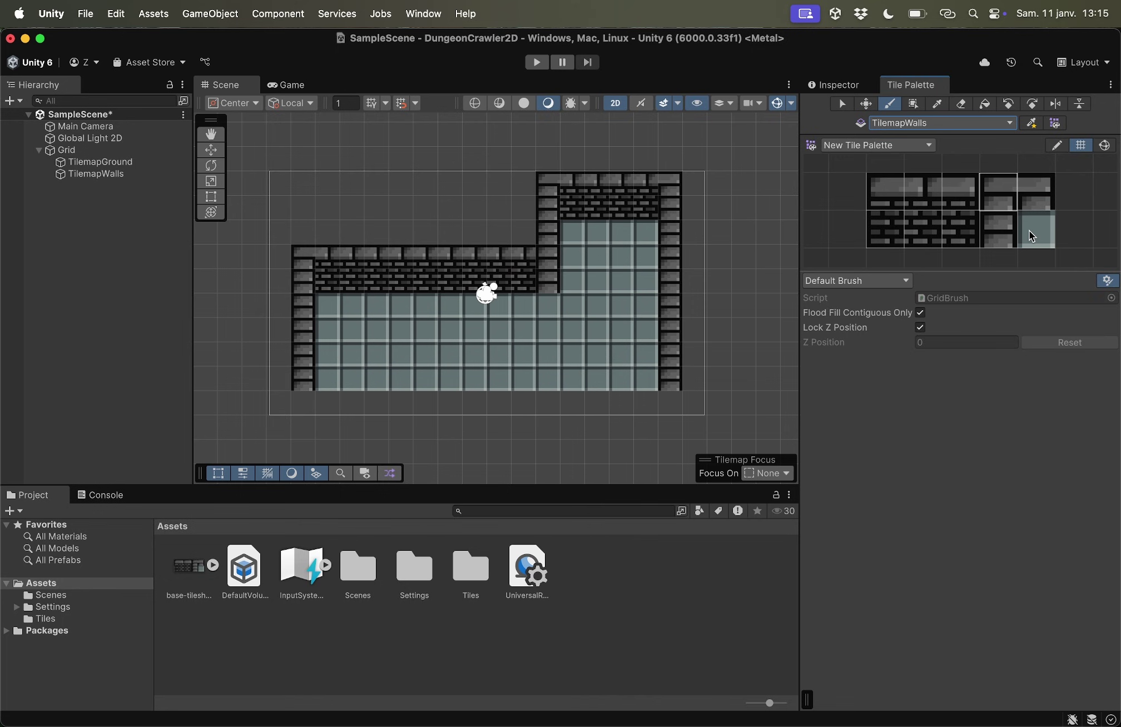
scroll(517, 255, "down", 3)
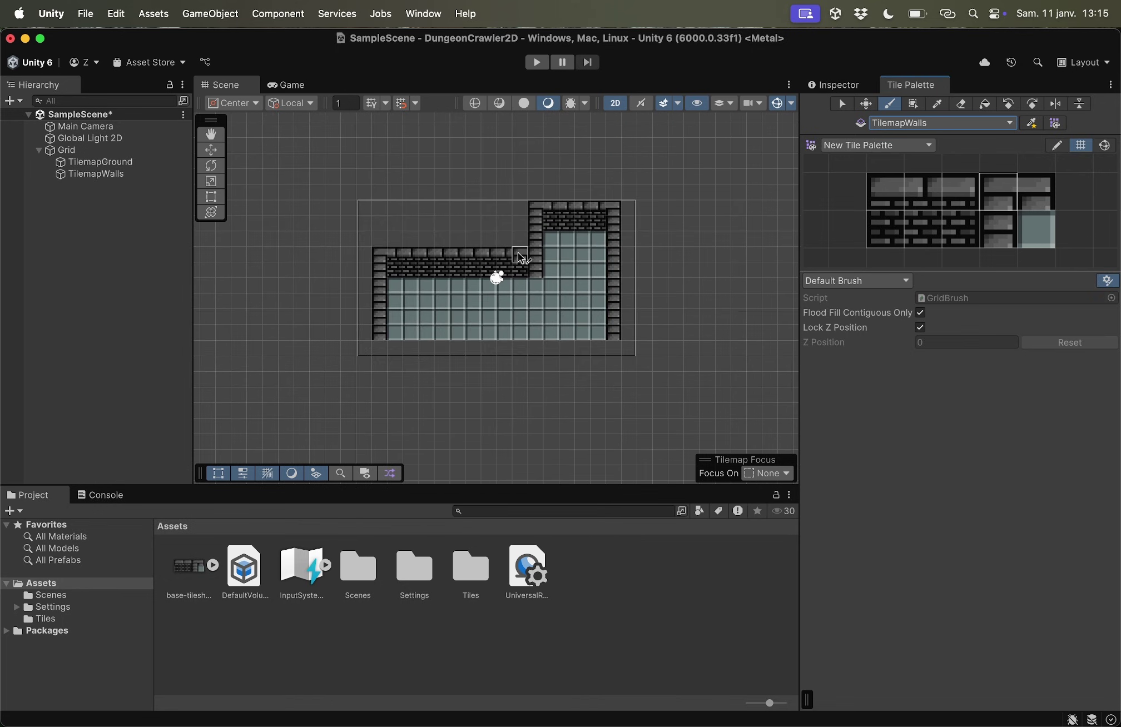
scroll(520, 257, "down", 1)
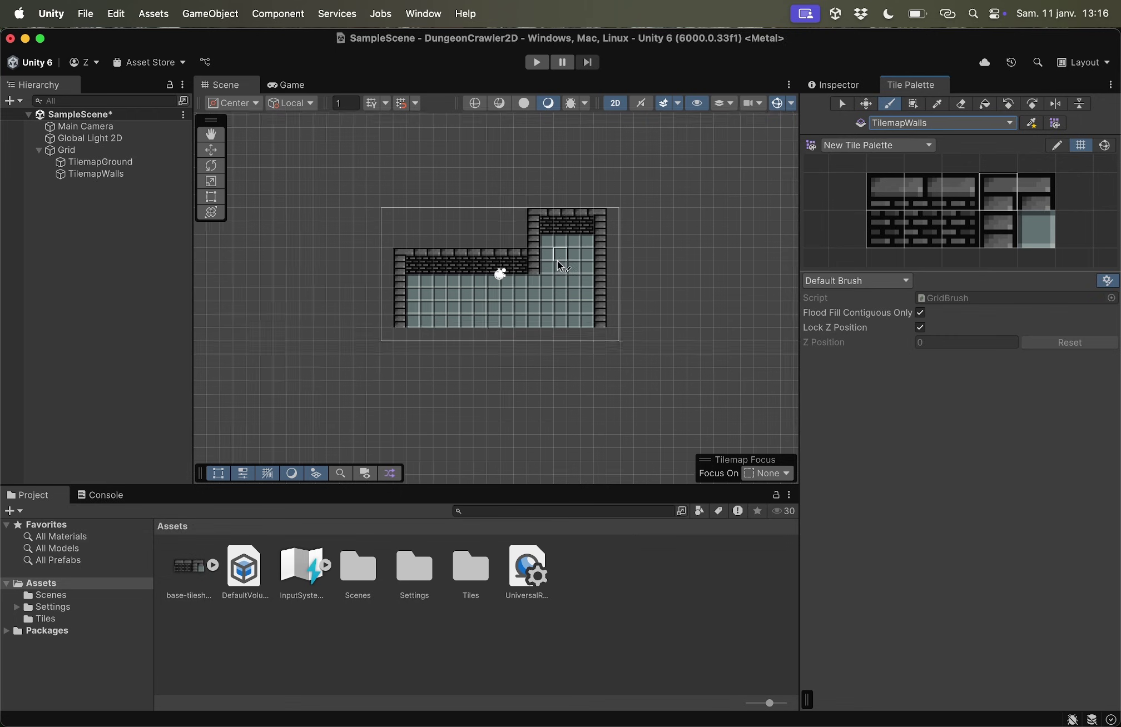
scroll(557, 260, "down", 2)
scroll(562, 259, "down", 2)
scroll(562, 259, "down", 1)
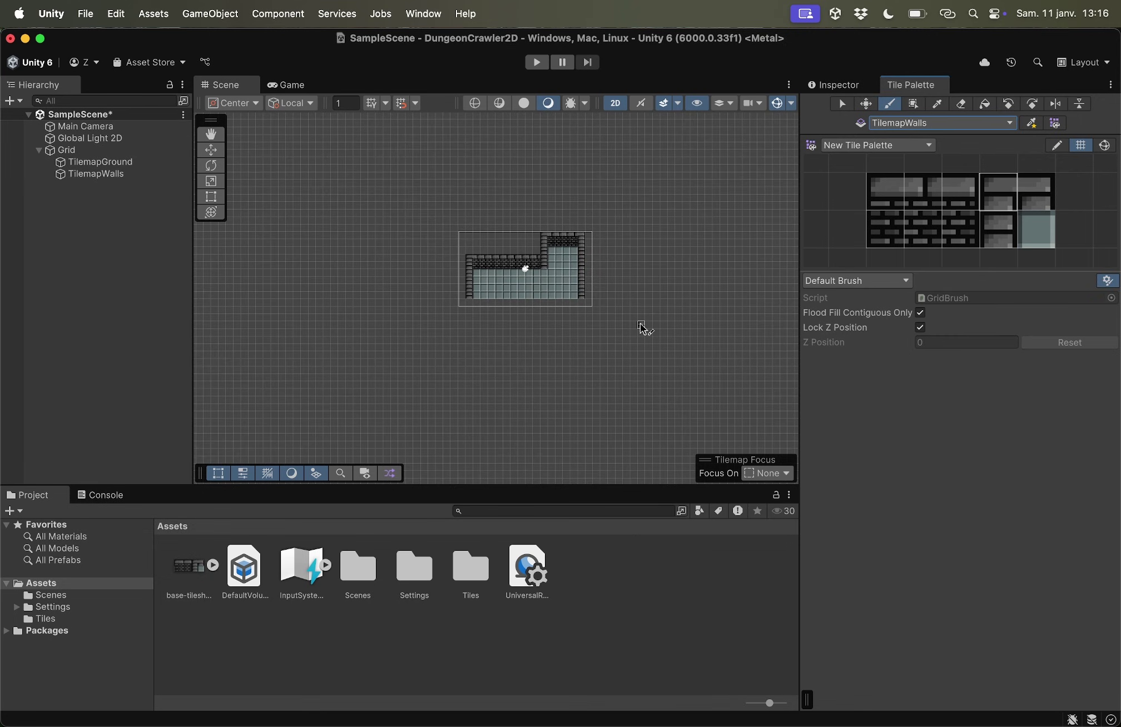
scroll(556, 258, "up", 2)
scroll(497, 274, "up", 1)
scroll(497, 274, "up", 1)
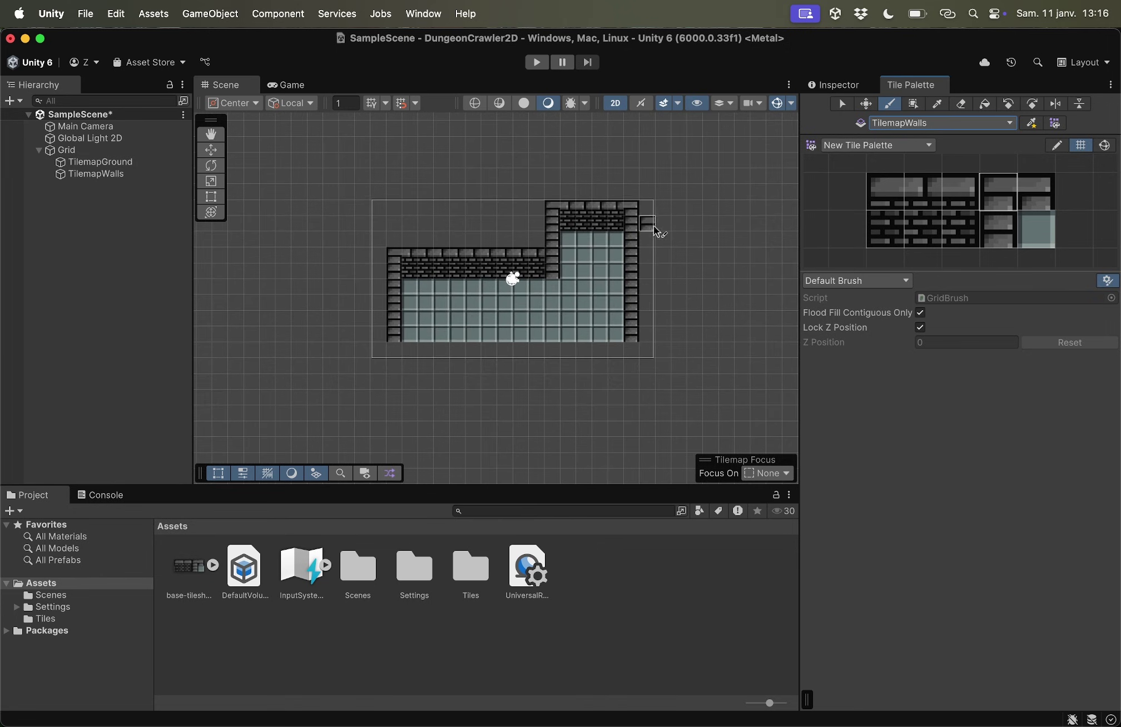
scroll(495, 300, "up", 2)
scroll(495, 304, "up", 2)
scroll(494, 300, "up", 2)
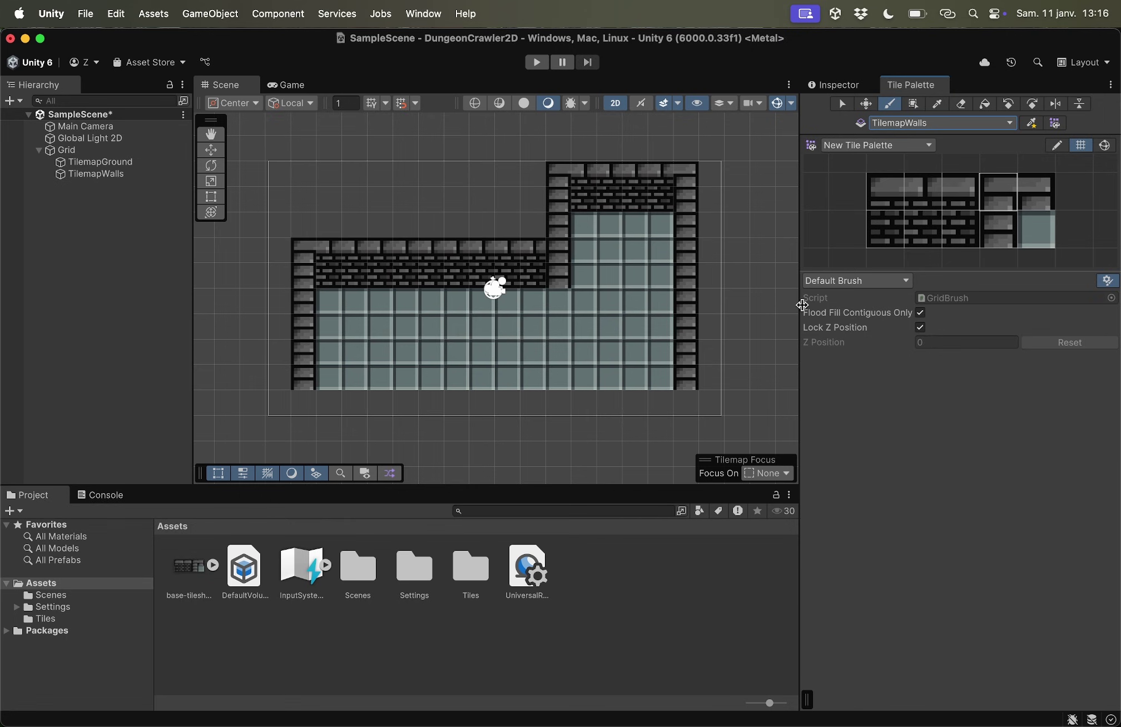
Step: Deselect the Paint brush and view the walled room in the Game tab at Free Aspect
left_click(892, 104)
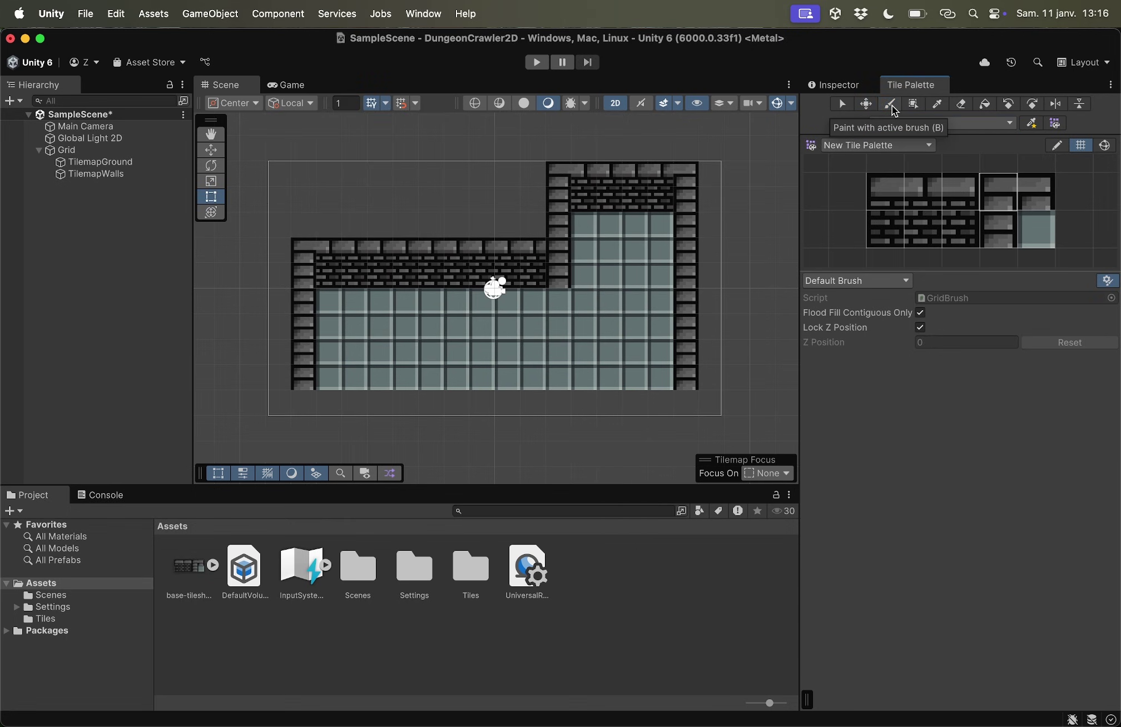
left_click(291, 85)
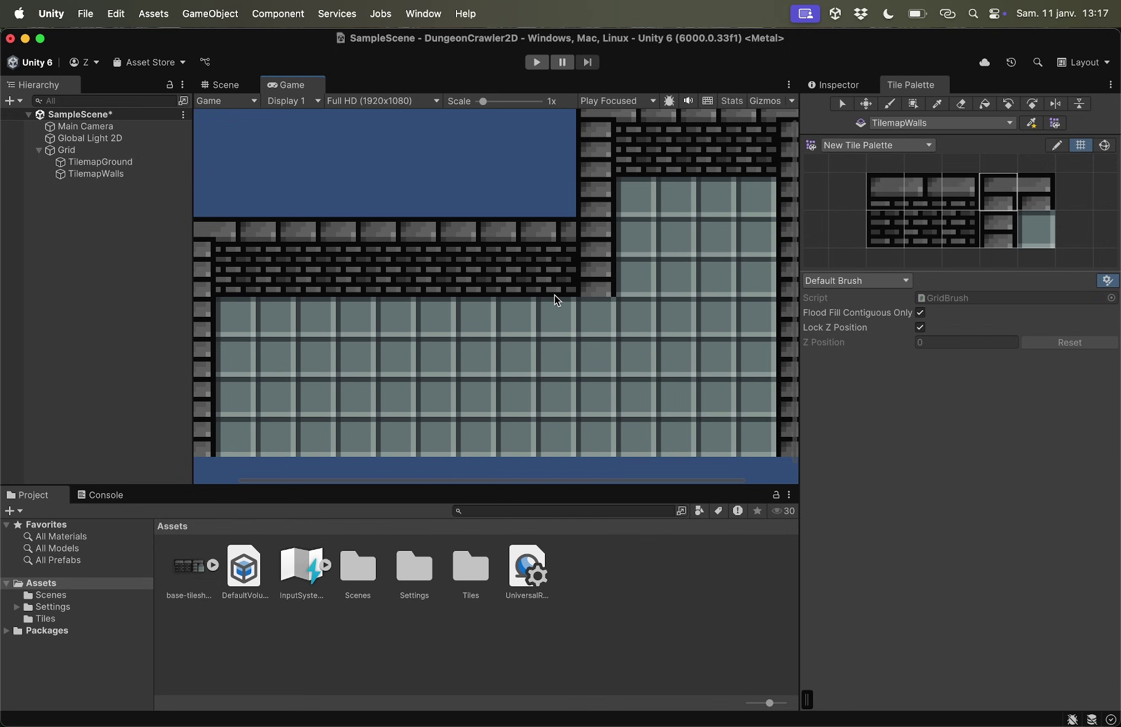
left_click(365, 102)
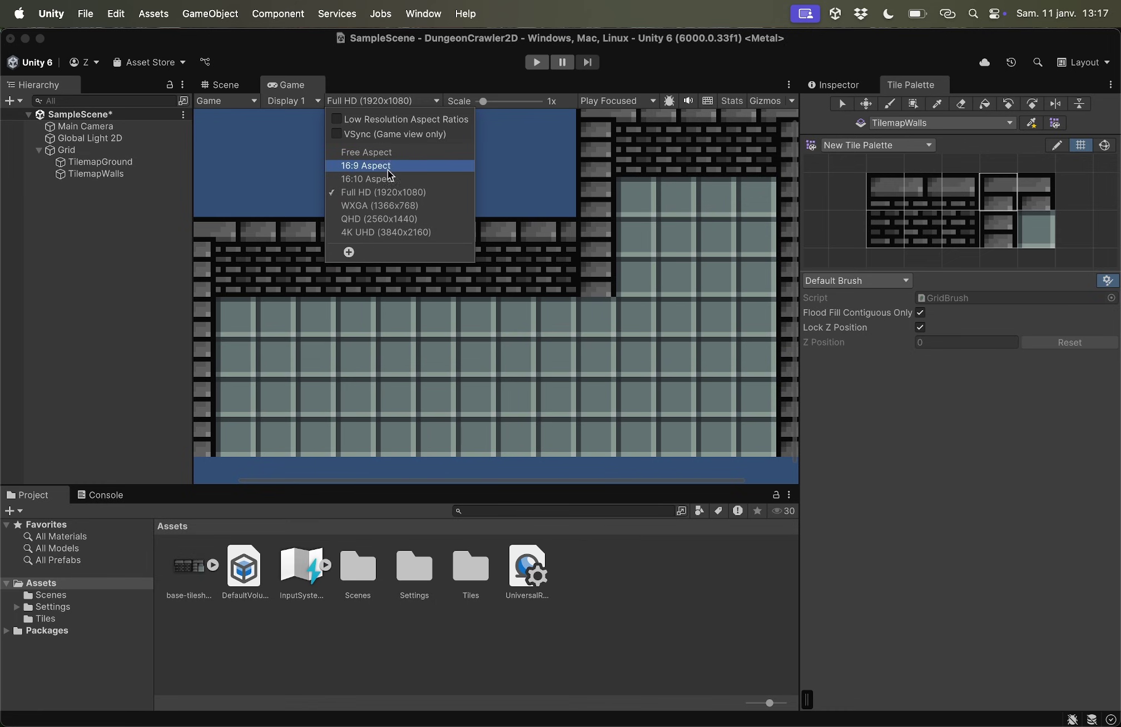
left_click(380, 154)
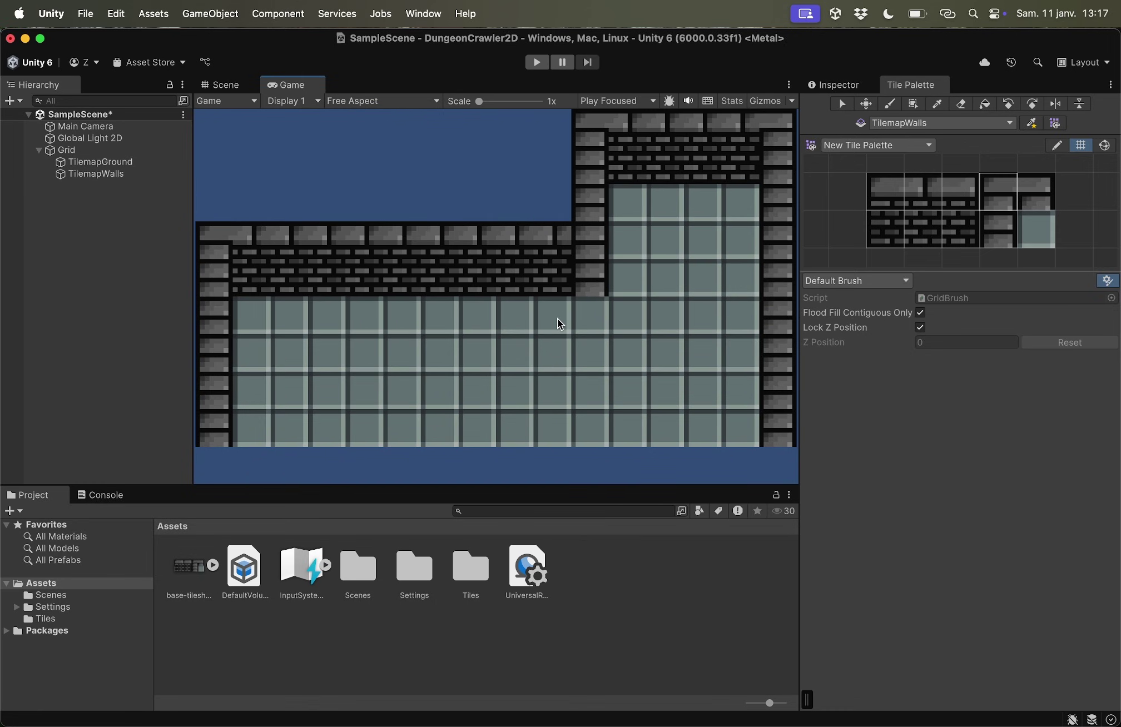
left_click(431, 100)
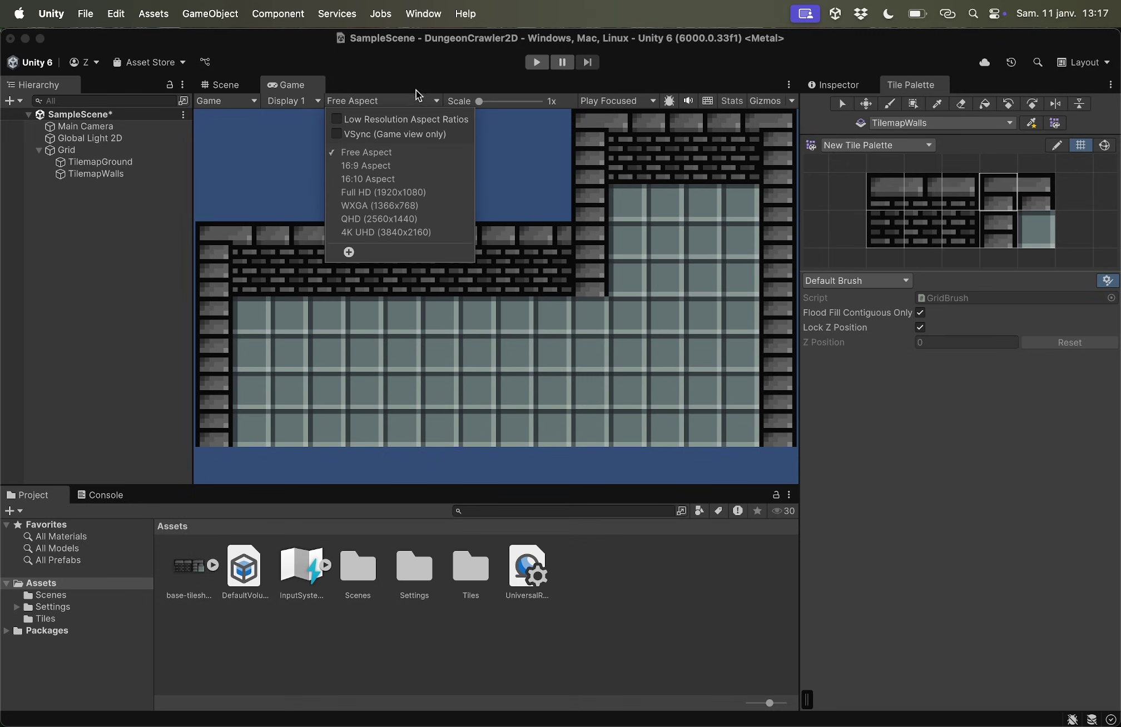
left_click(565, 201)
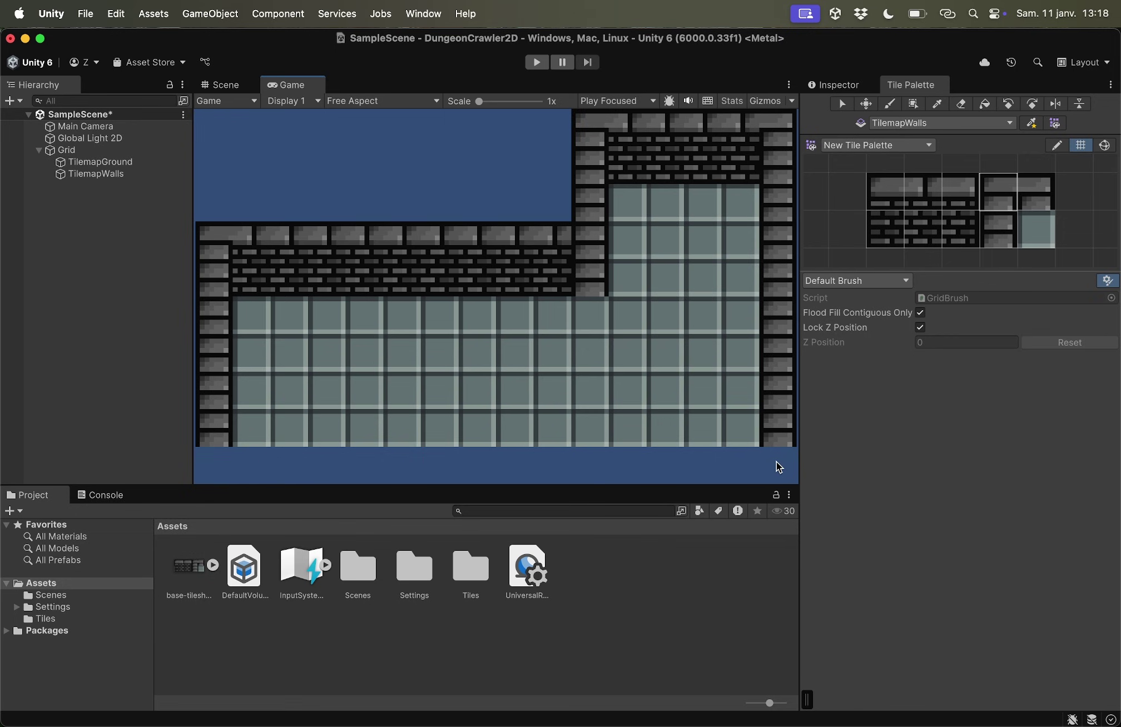
Step: Set the Main Camera's Environment background colour to near-black dark grey (hex 161616)
left_click(116, 129)
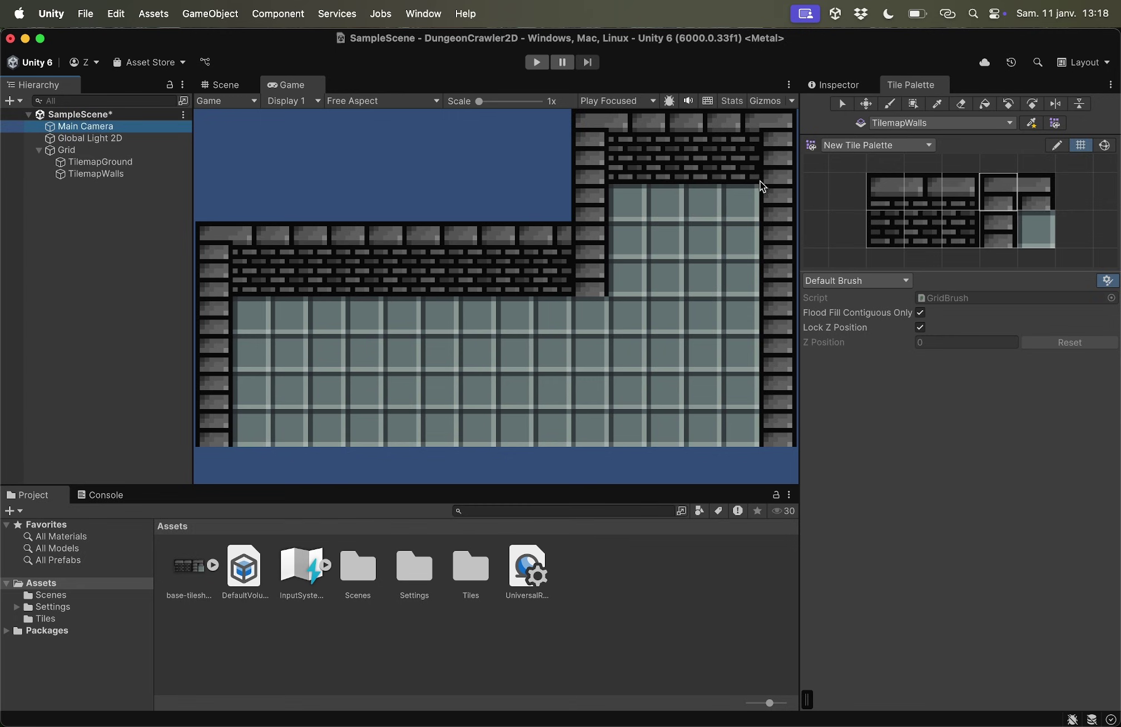
left_click(844, 87)
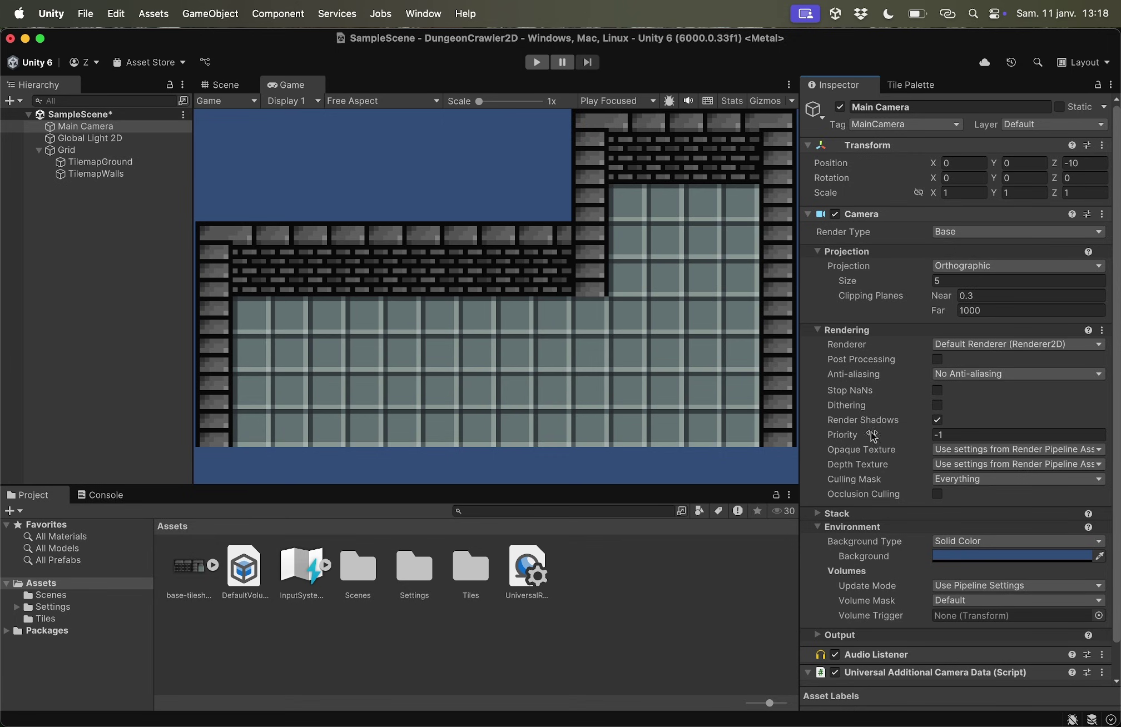
left_click(876, 528)
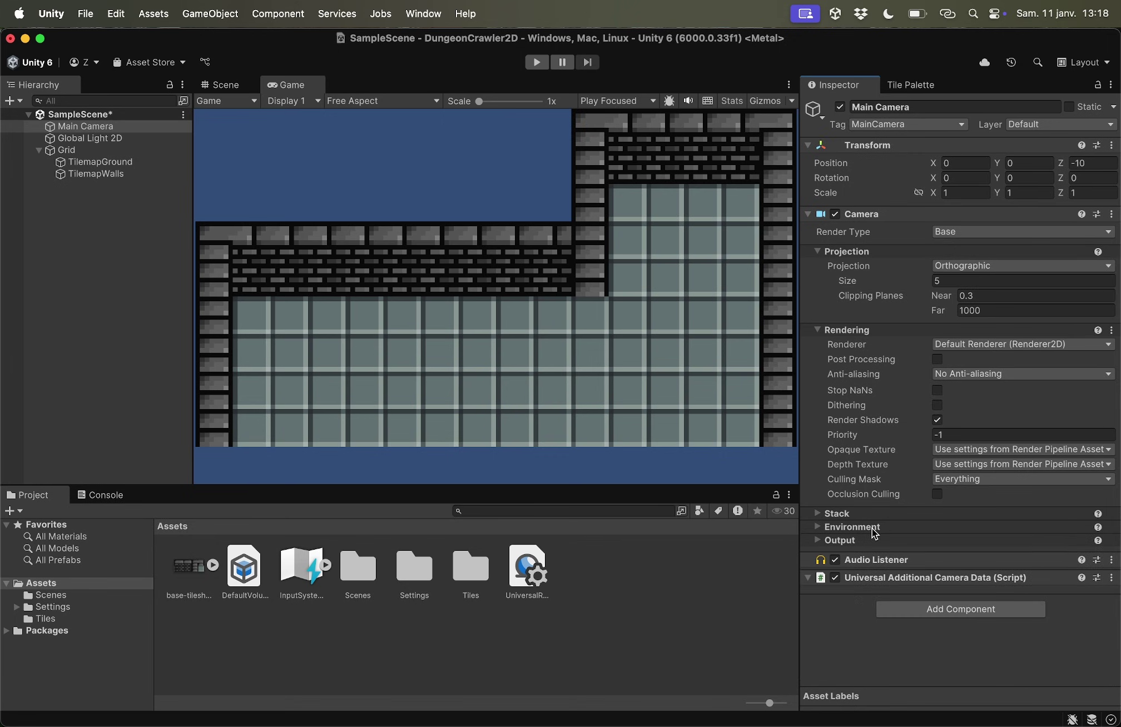
left_click(861, 331)
left_click(862, 256)
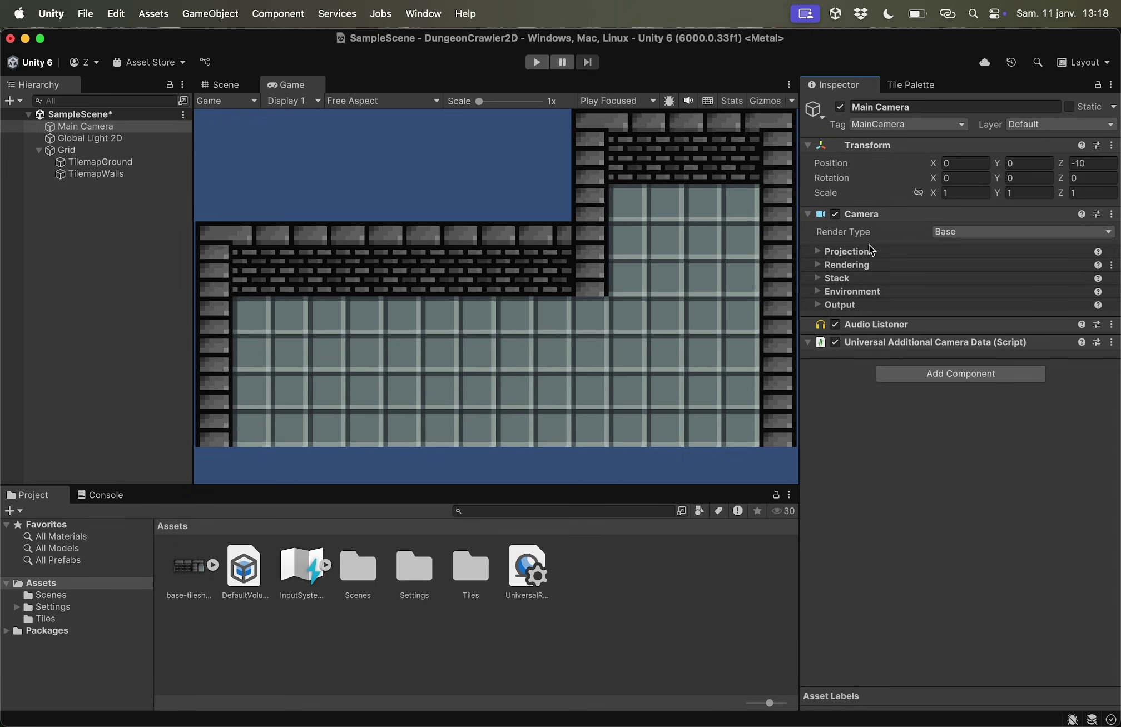
left_click(846, 292)
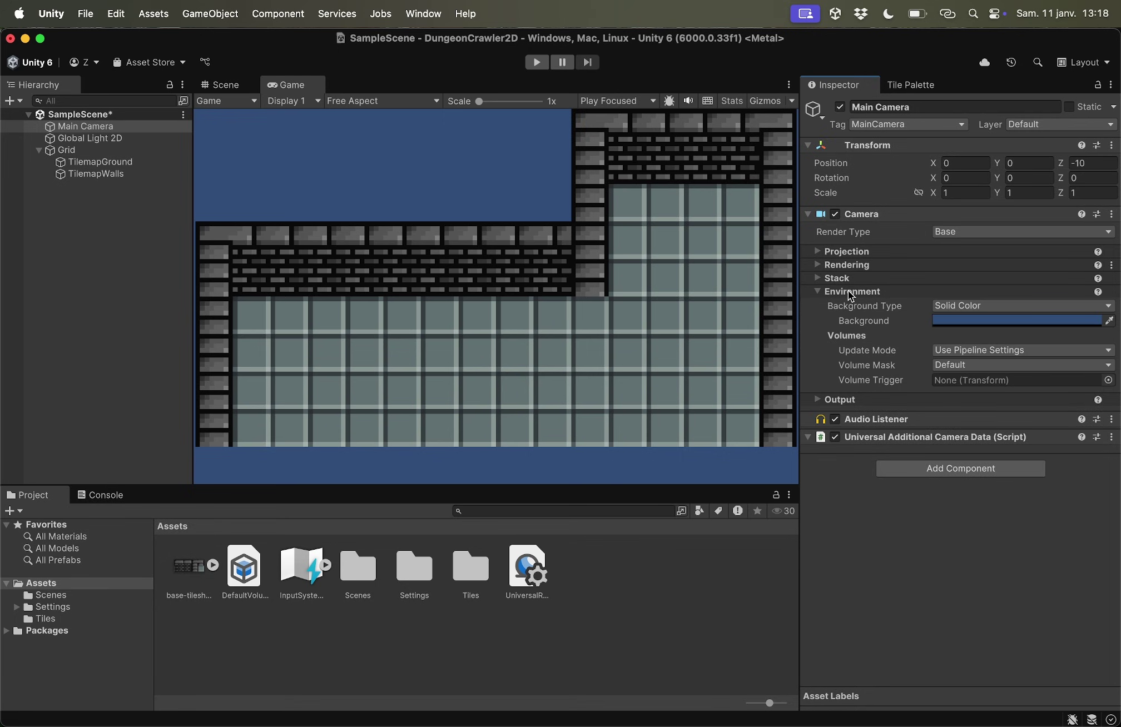
left_click(988, 321)
left_click_drag(1020, 424, 985, 471)
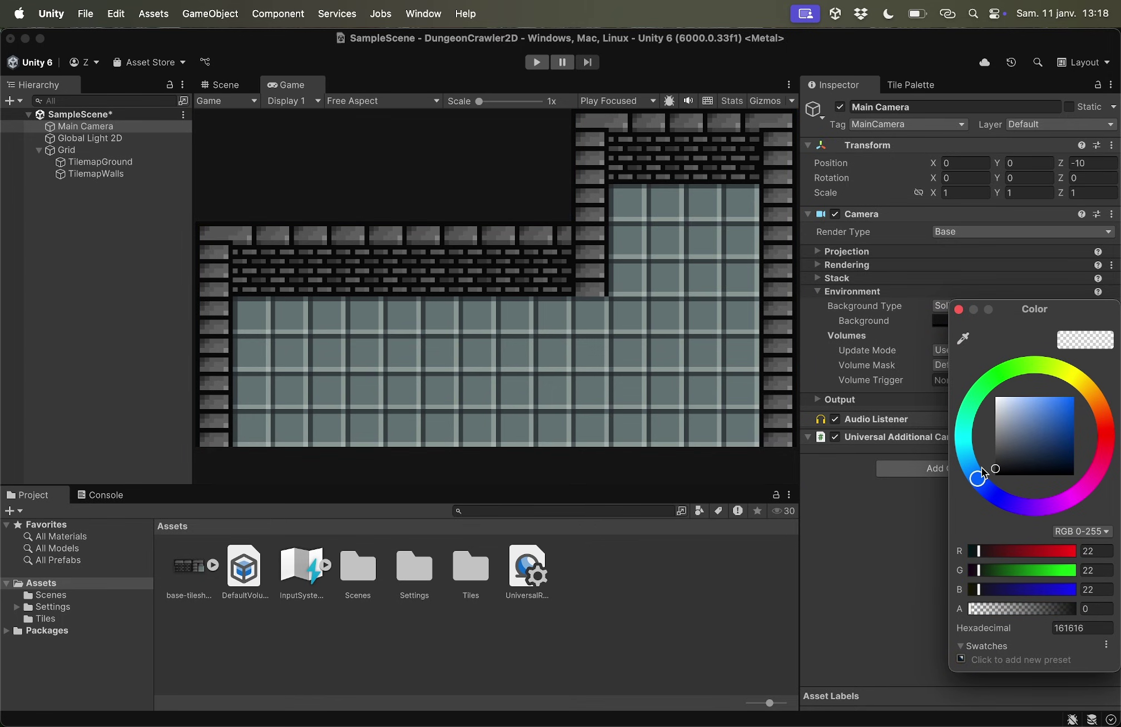
left_click(958, 309)
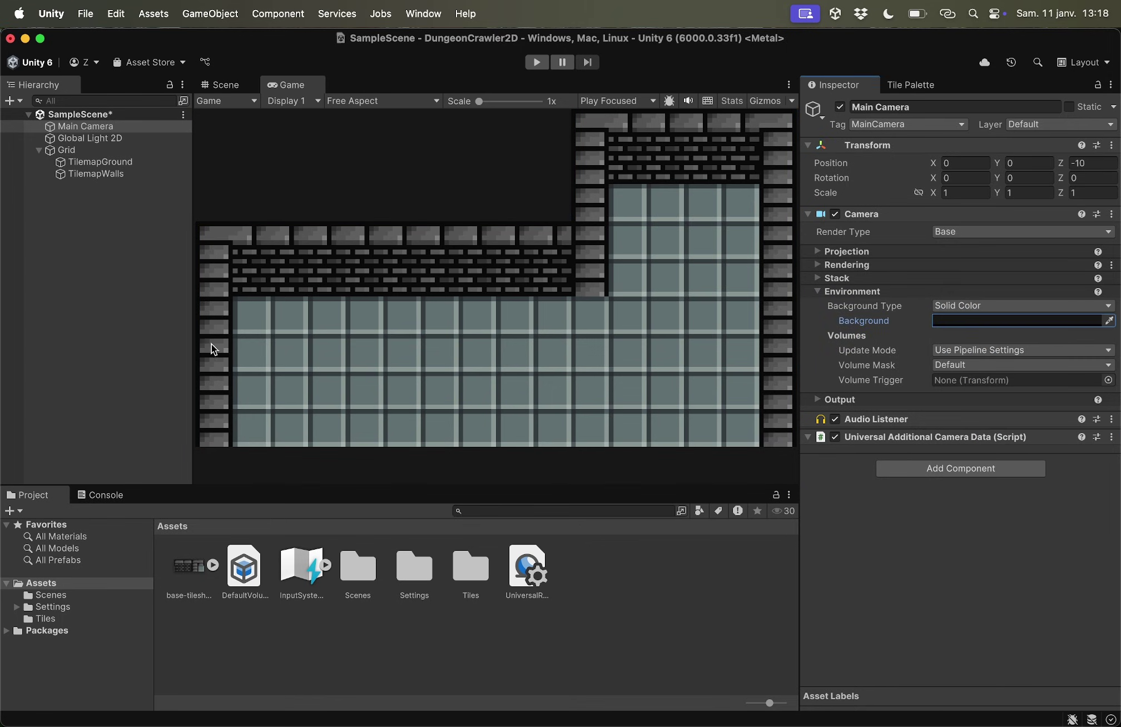